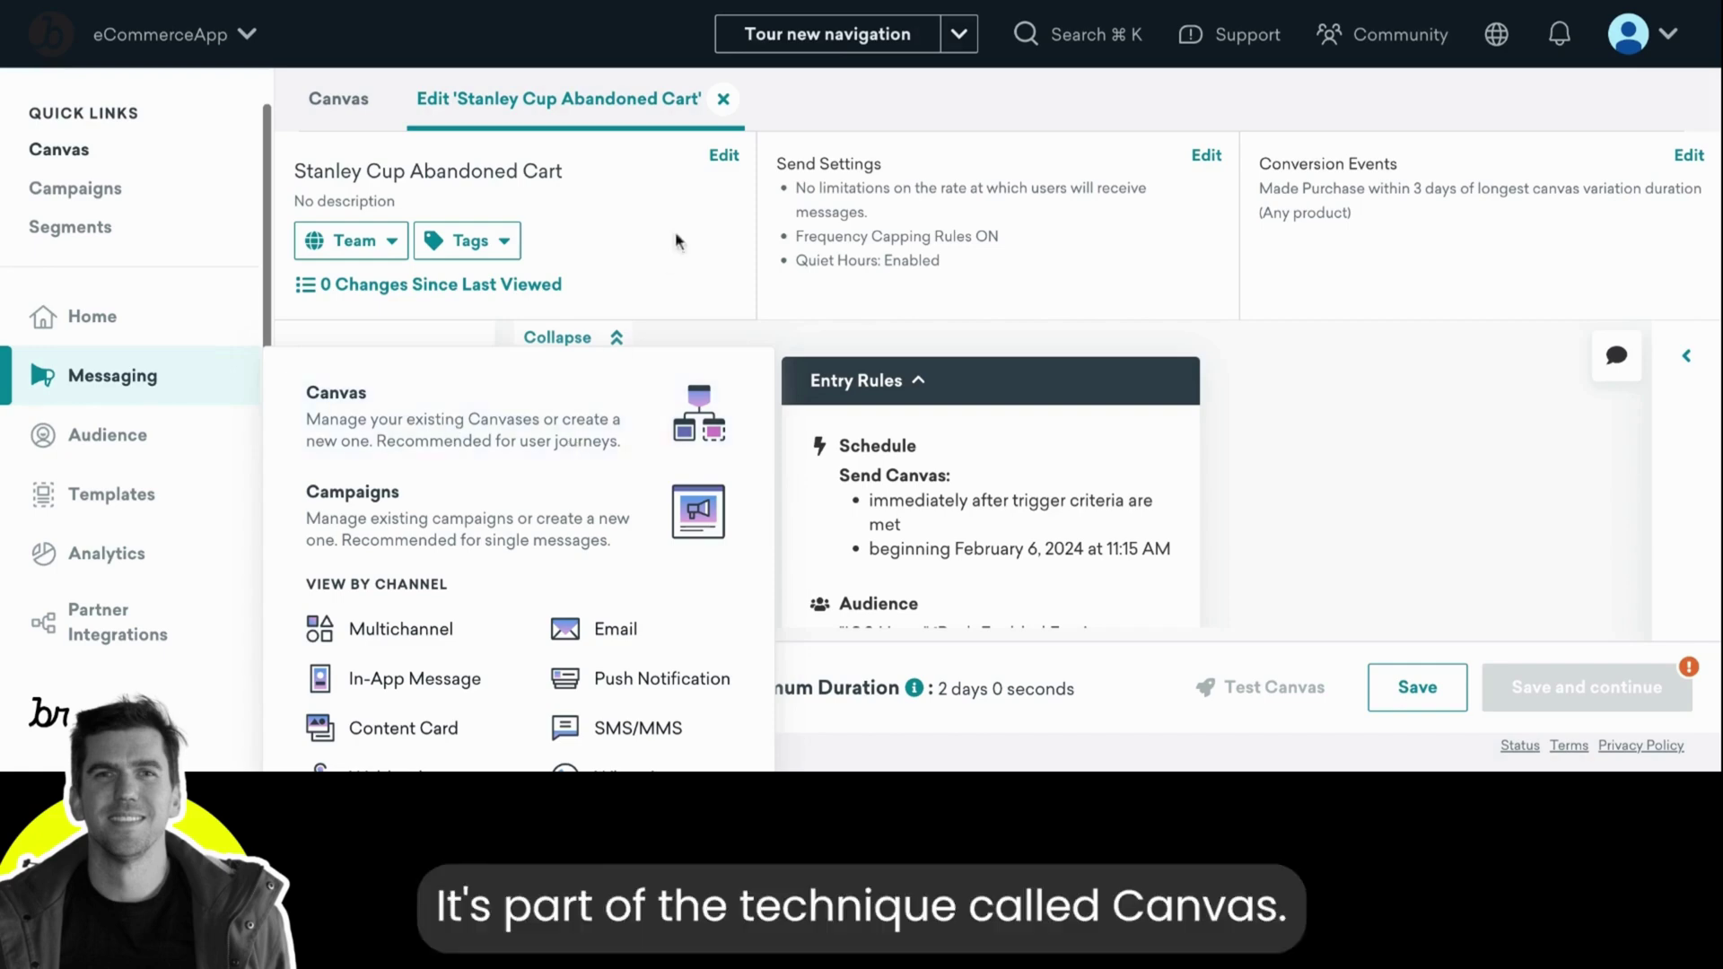
Step: Open the Stanley Cup Abandoned Cart canvas in the edit wizard at Basics
{"action": "left_click", "coordinate": [725, 158]}
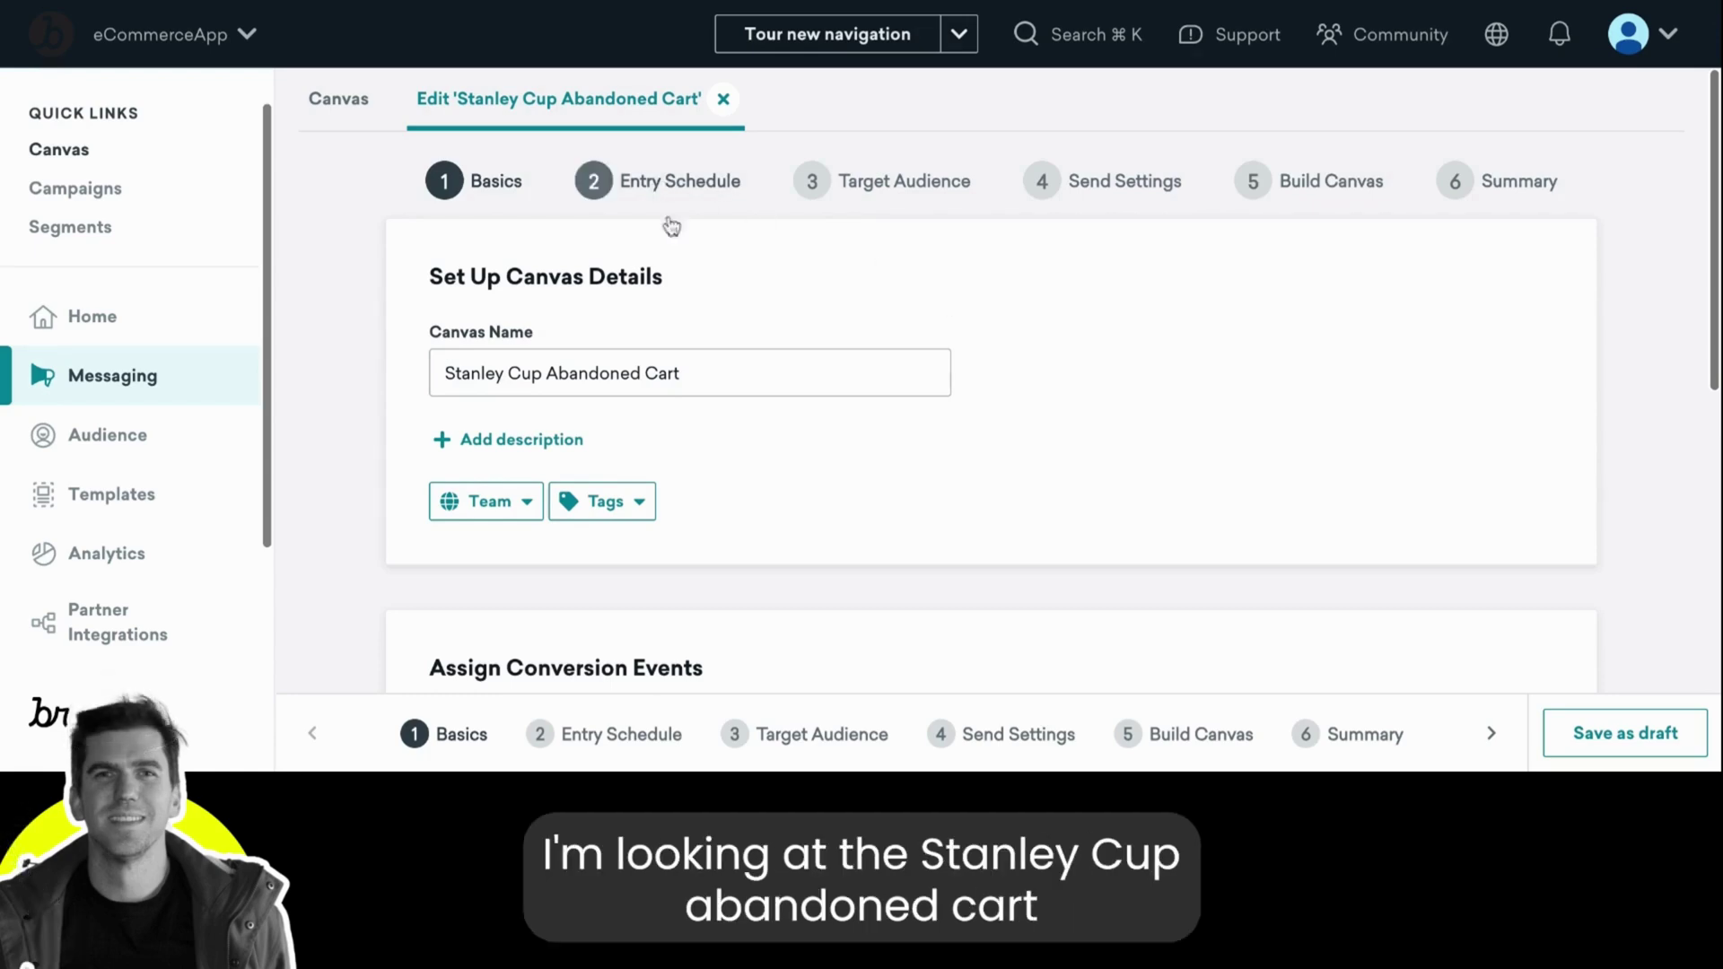
{"action": "scroll", "coordinate": [739, 405], "scroll_direction": "down", "scroll_amount": 2}
{"action": "scroll", "coordinate": [740, 404], "scroll_direction": "down", "scroll_amount": 1}
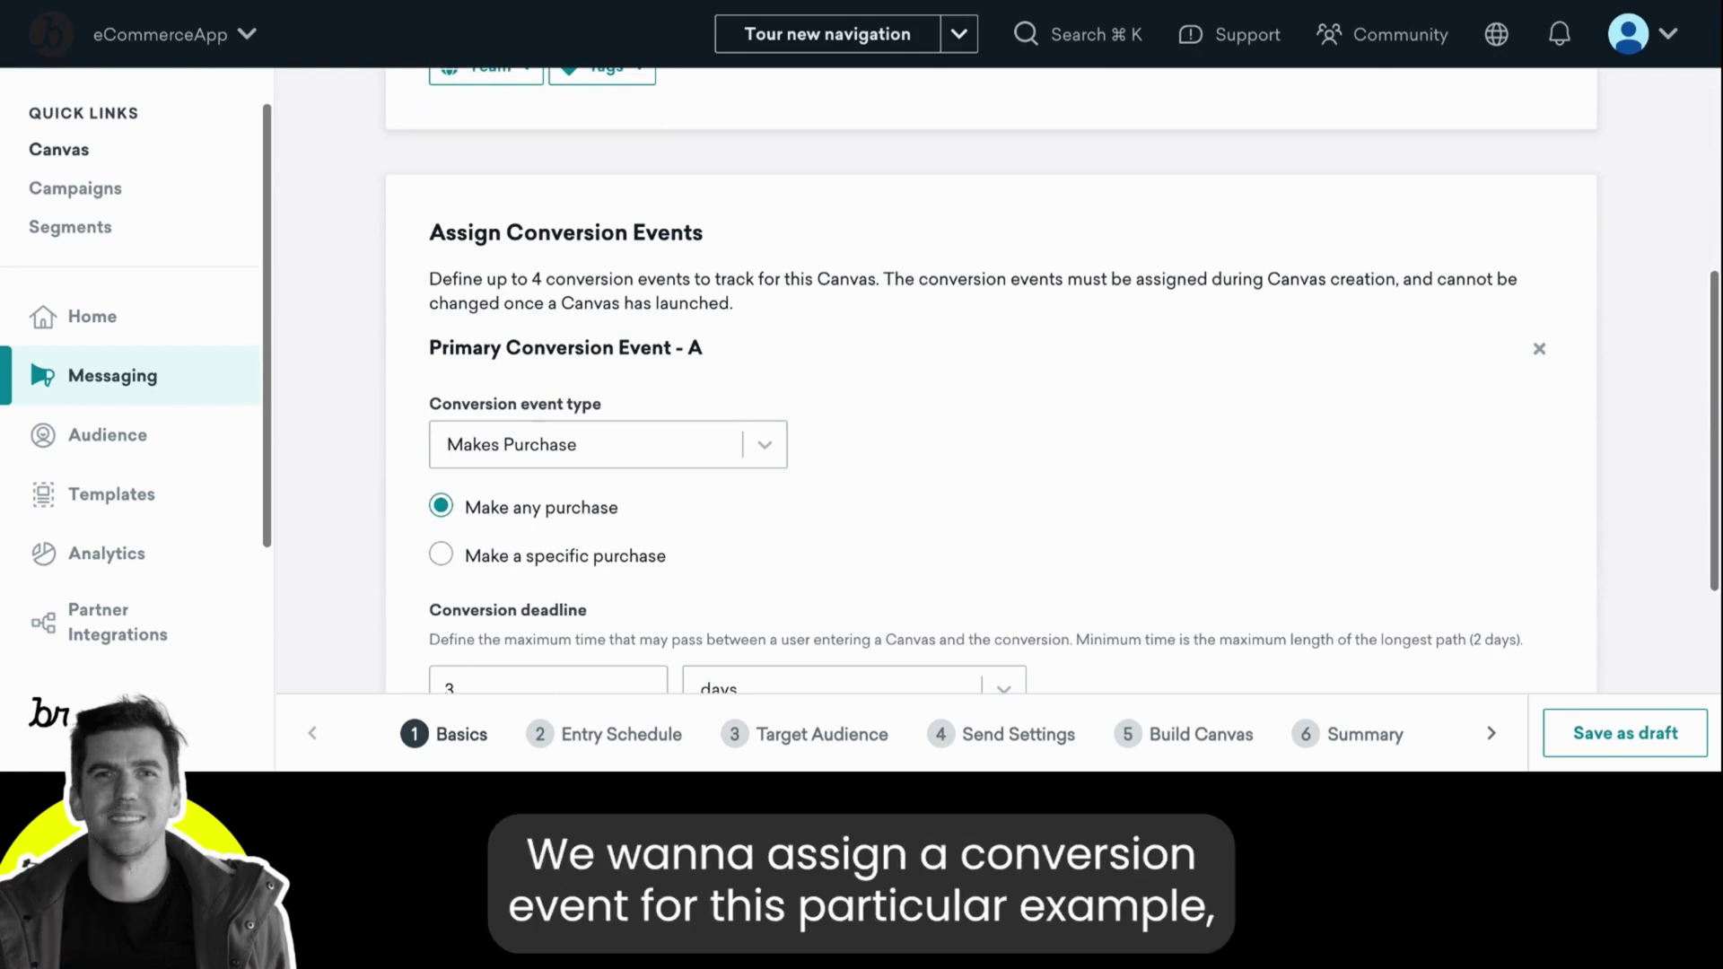
{"action": "scroll", "coordinate": [991, 403], "scroll_direction": "down", "scroll_amount": 1}
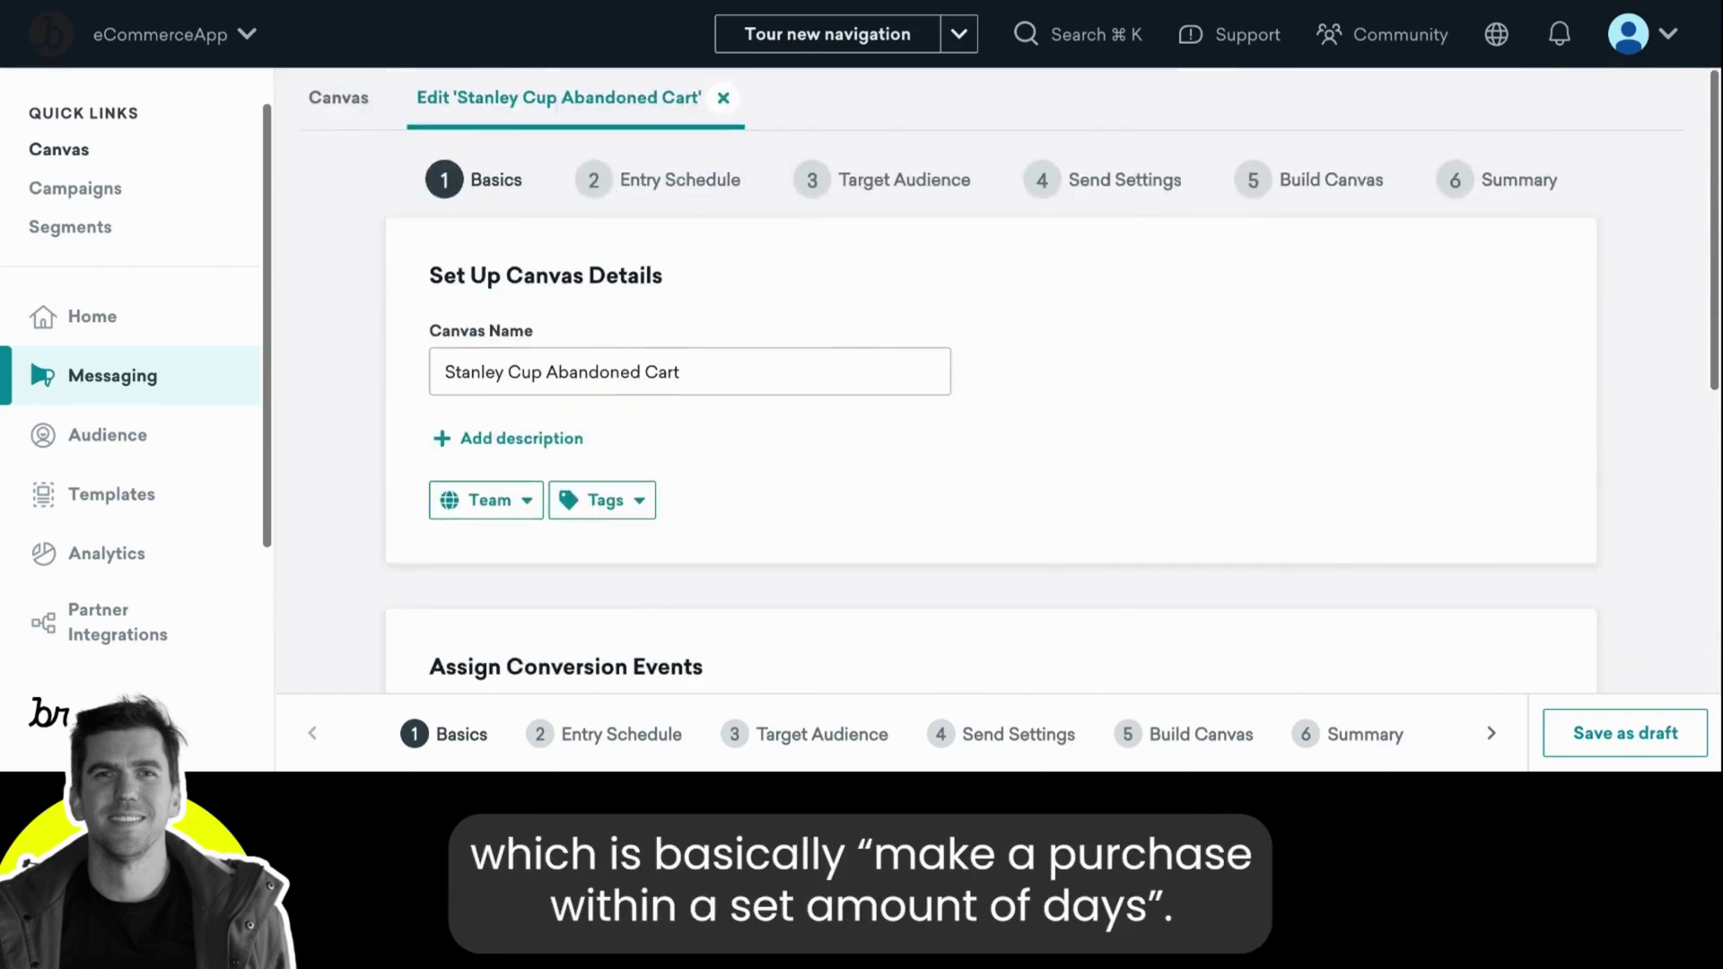
{"action": "scroll", "coordinate": [992, 403], "scroll_direction": "down", "scroll_amount": 7}
{"action": "scroll", "coordinate": [704, 327], "scroll_direction": "down", "scroll_amount": 1}
{"action": "scroll", "coordinate": [731, 507], "scroll_direction": "up", "scroll_amount": 5}
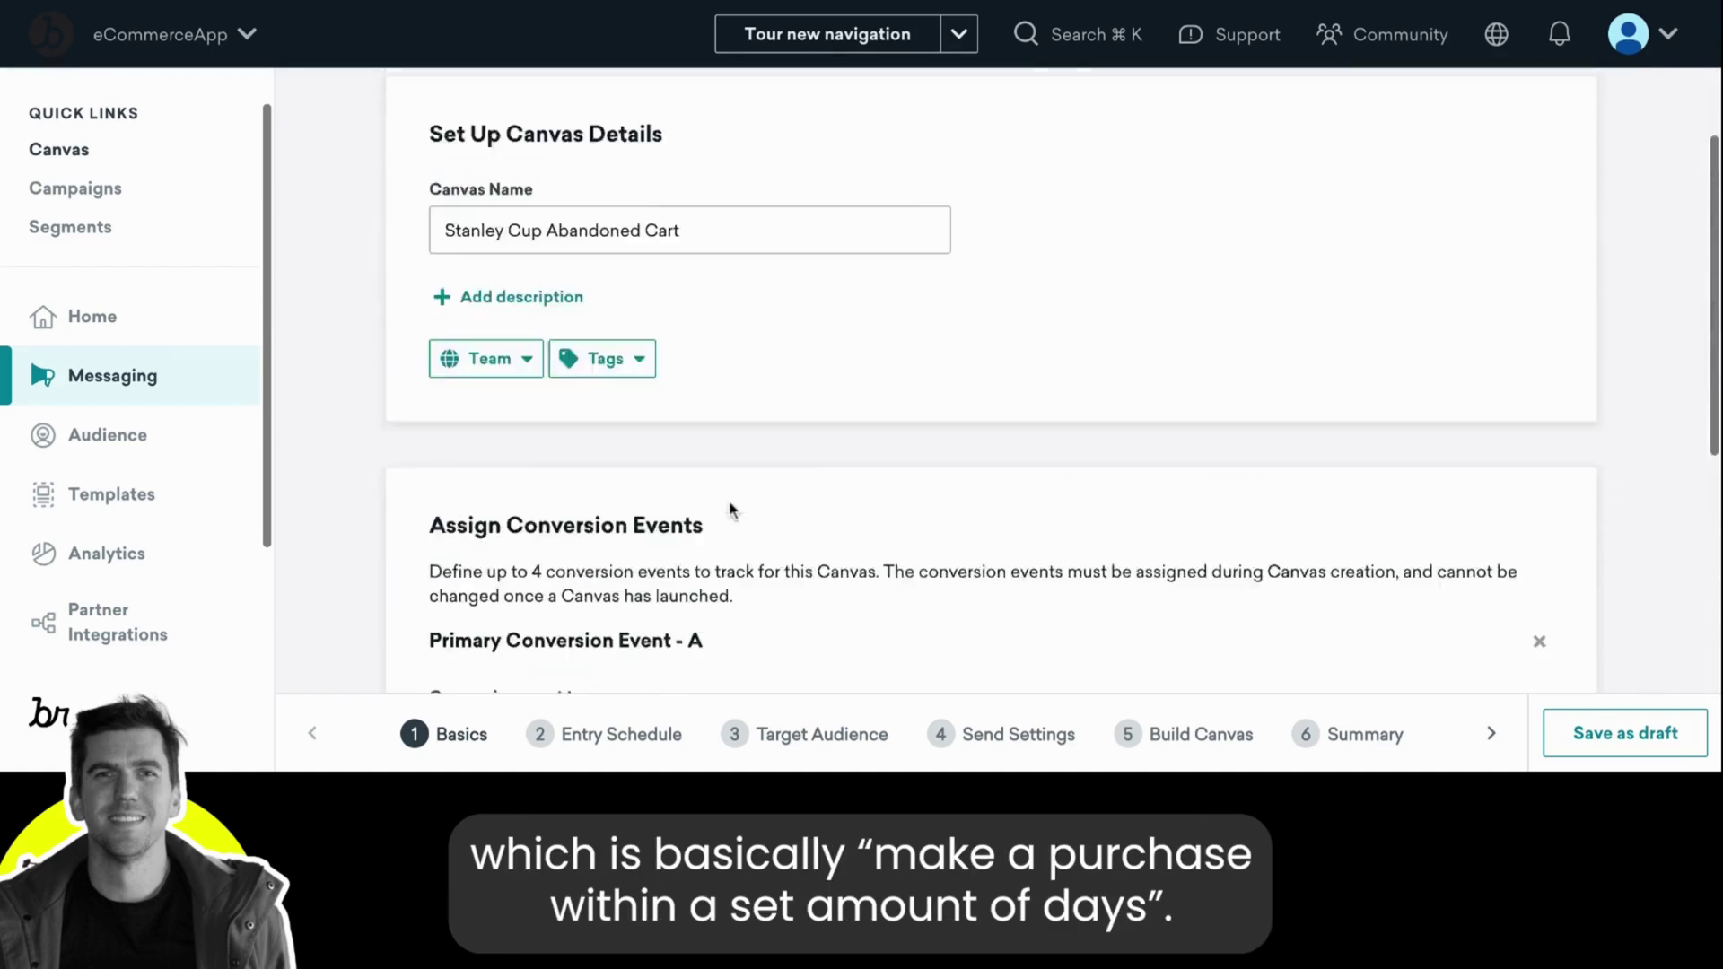
{"action": "scroll", "coordinate": [732, 509], "scroll_direction": "up", "scroll_amount": 2}
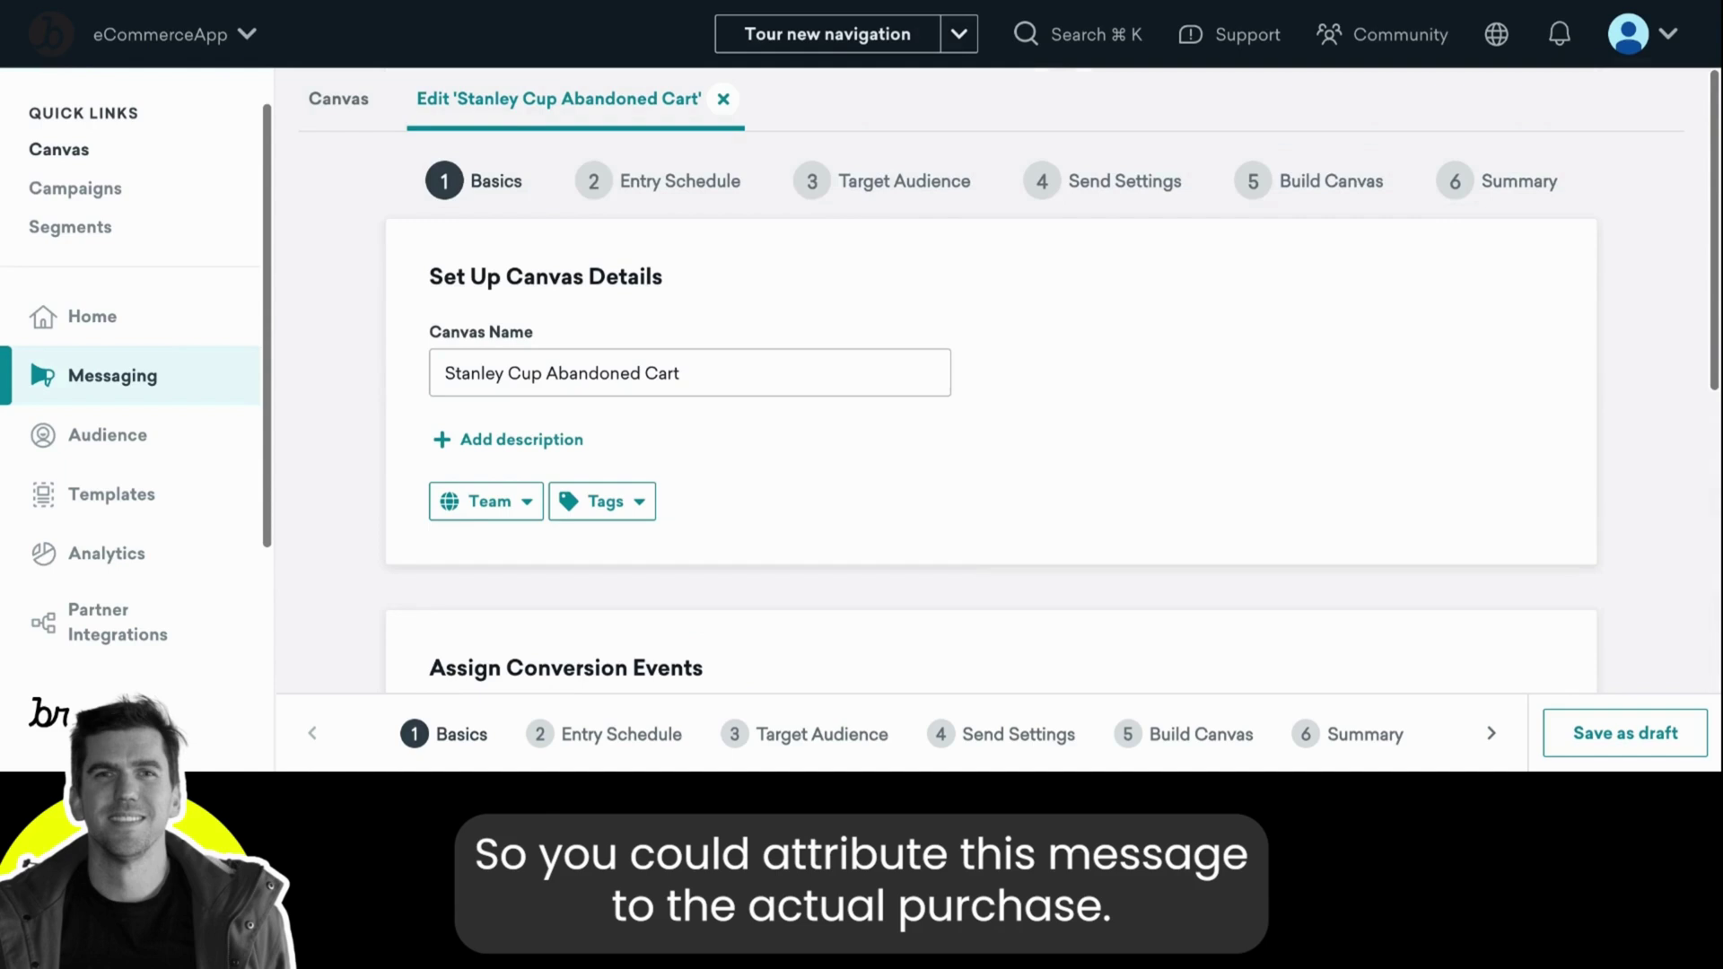
Step: Review the entry schedule, then add a Make Purchase exit exception for iOS Users
{"action": "left_click", "coordinate": [677, 180]}
{"action": "scroll", "coordinate": [677, 204], "scroll_direction": "down", "scroll_amount": 1}
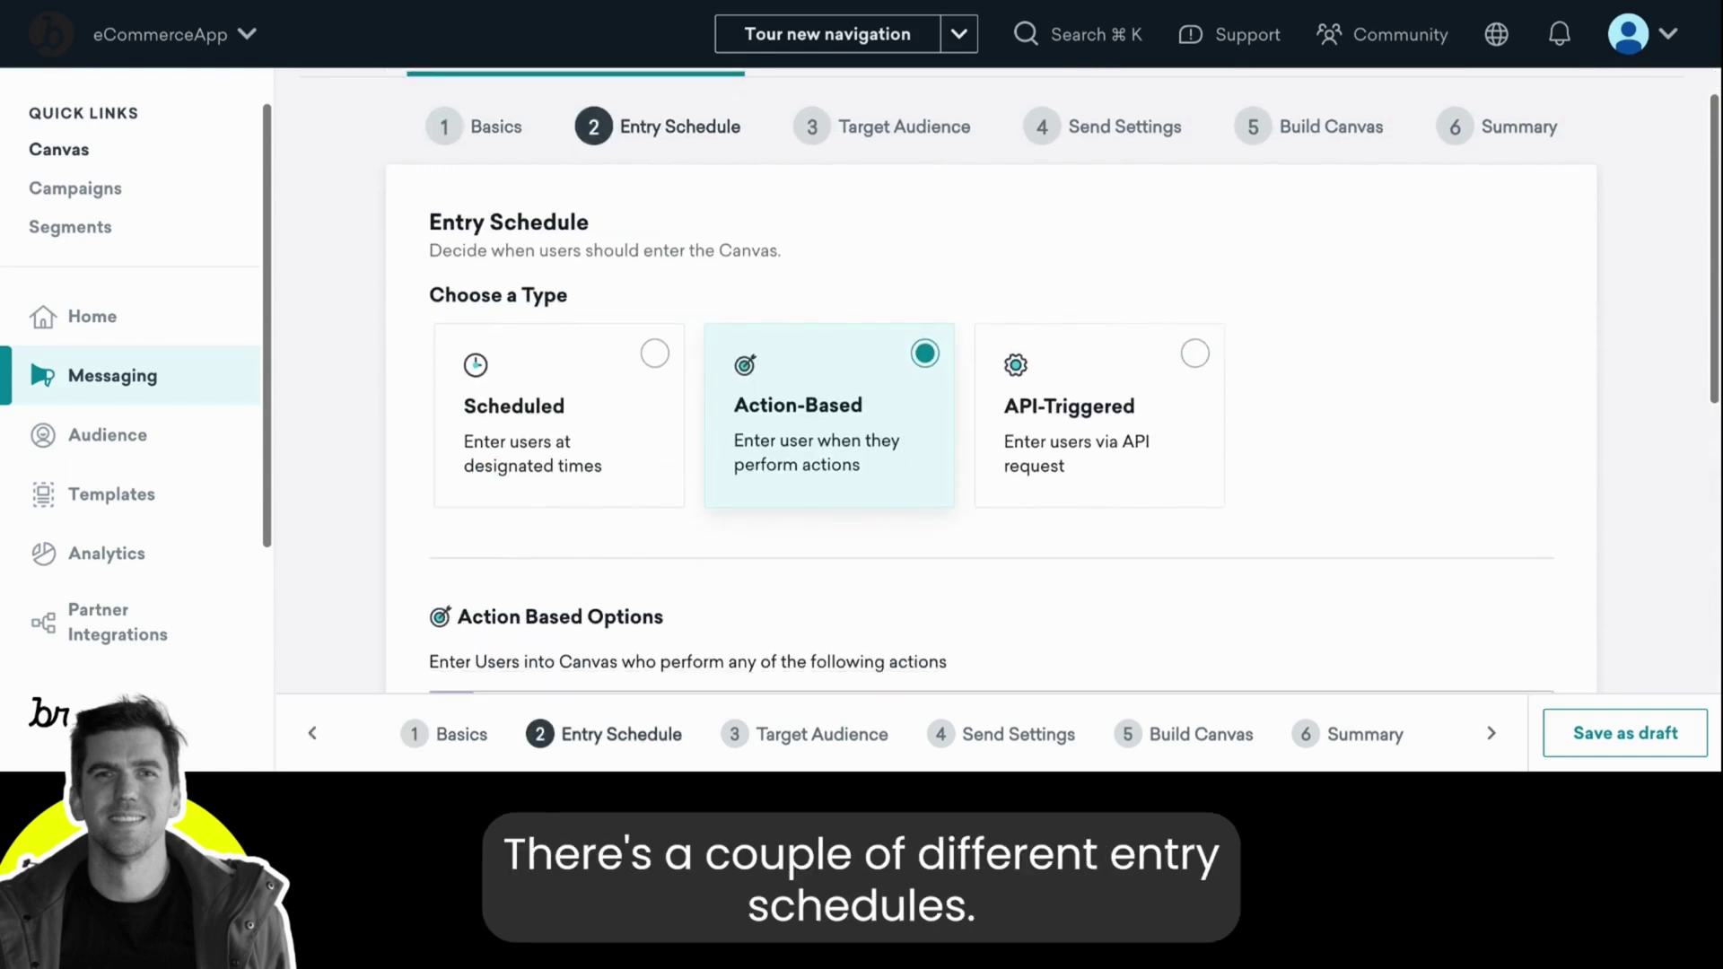
{"action": "scroll", "coordinate": [990, 405], "scroll_direction": "down", "scroll_amount": 3}
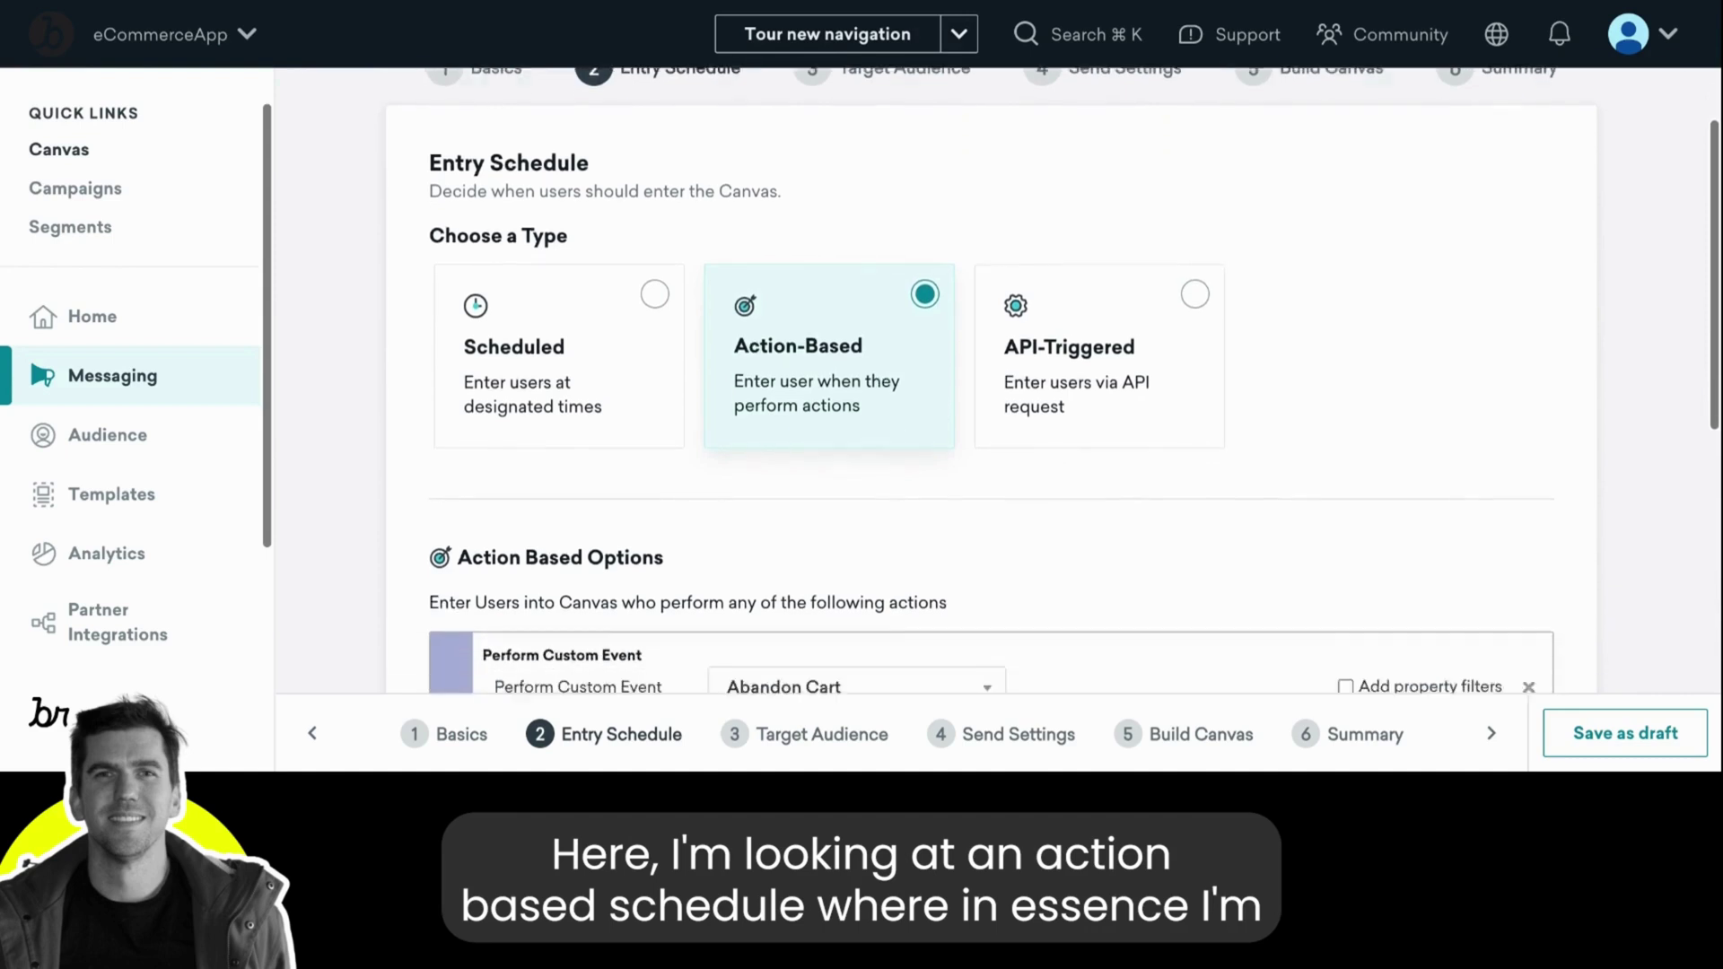
{"action": "scroll", "coordinate": [991, 405], "scroll_direction": "down", "scroll_amount": 1}
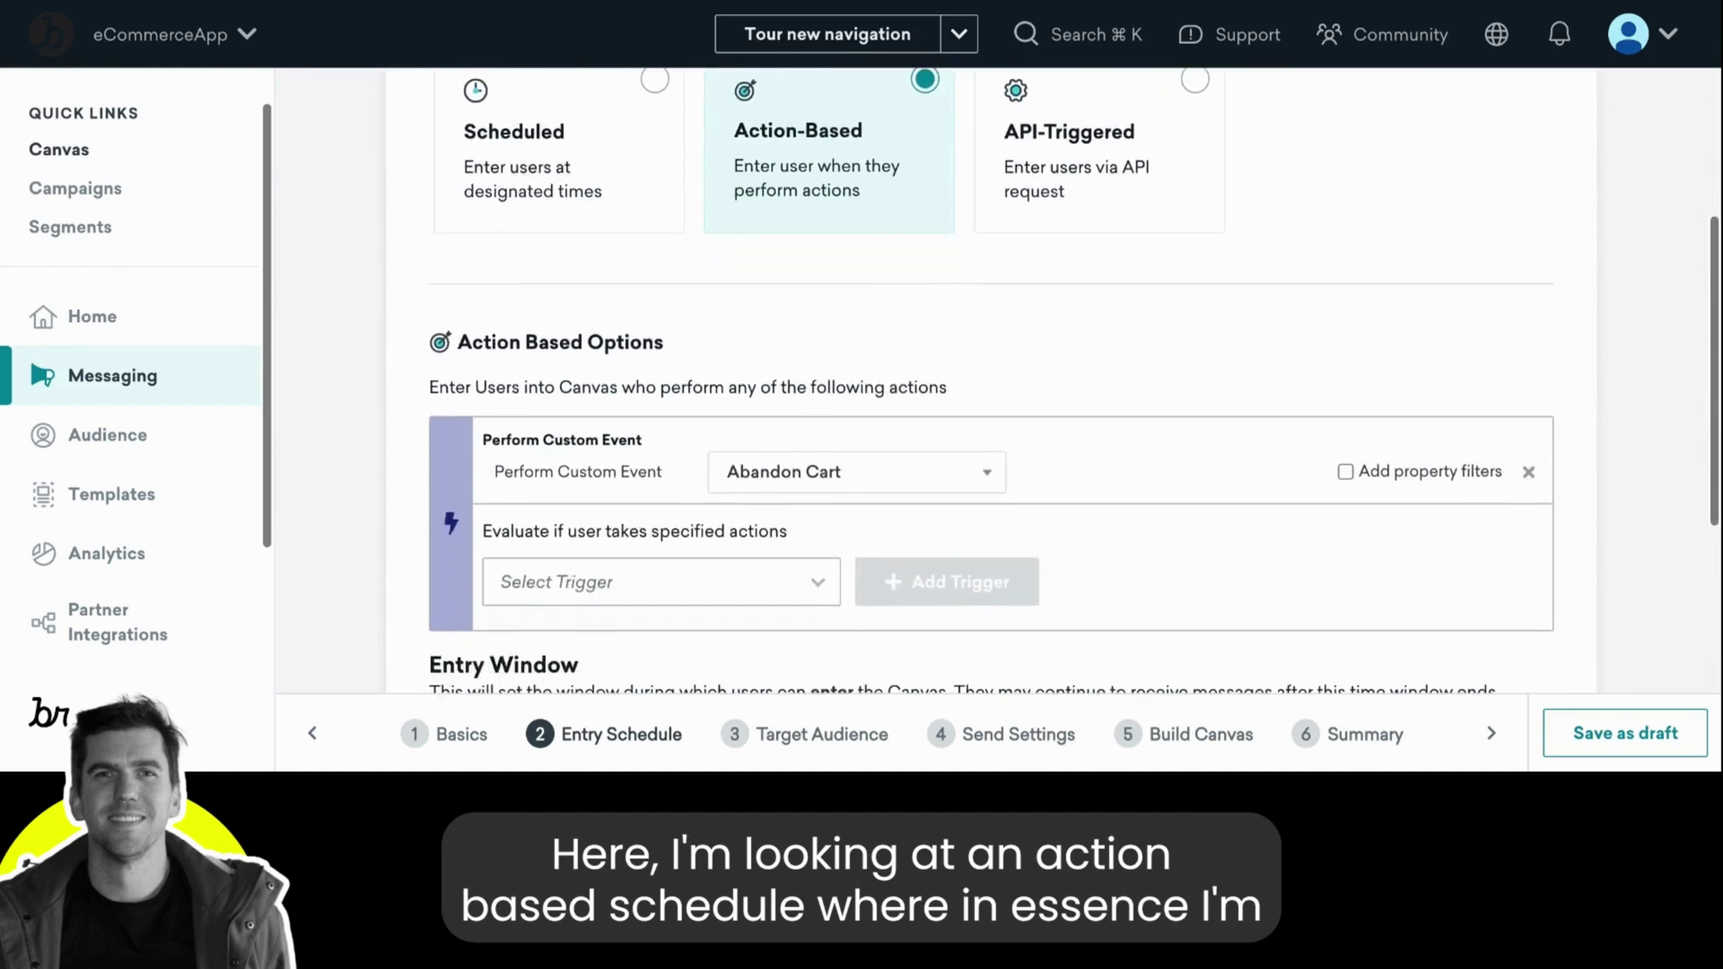
{"action": "scroll", "coordinate": [991, 404], "scroll_direction": "down", "scroll_amount": 1}
{"action": "scroll", "coordinate": [991, 404], "scroll_direction": "down", "scroll_amount": 1}
{"action": "scroll", "coordinate": [991, 405], "scroll_direction": "down", "scroll_amount": 1}
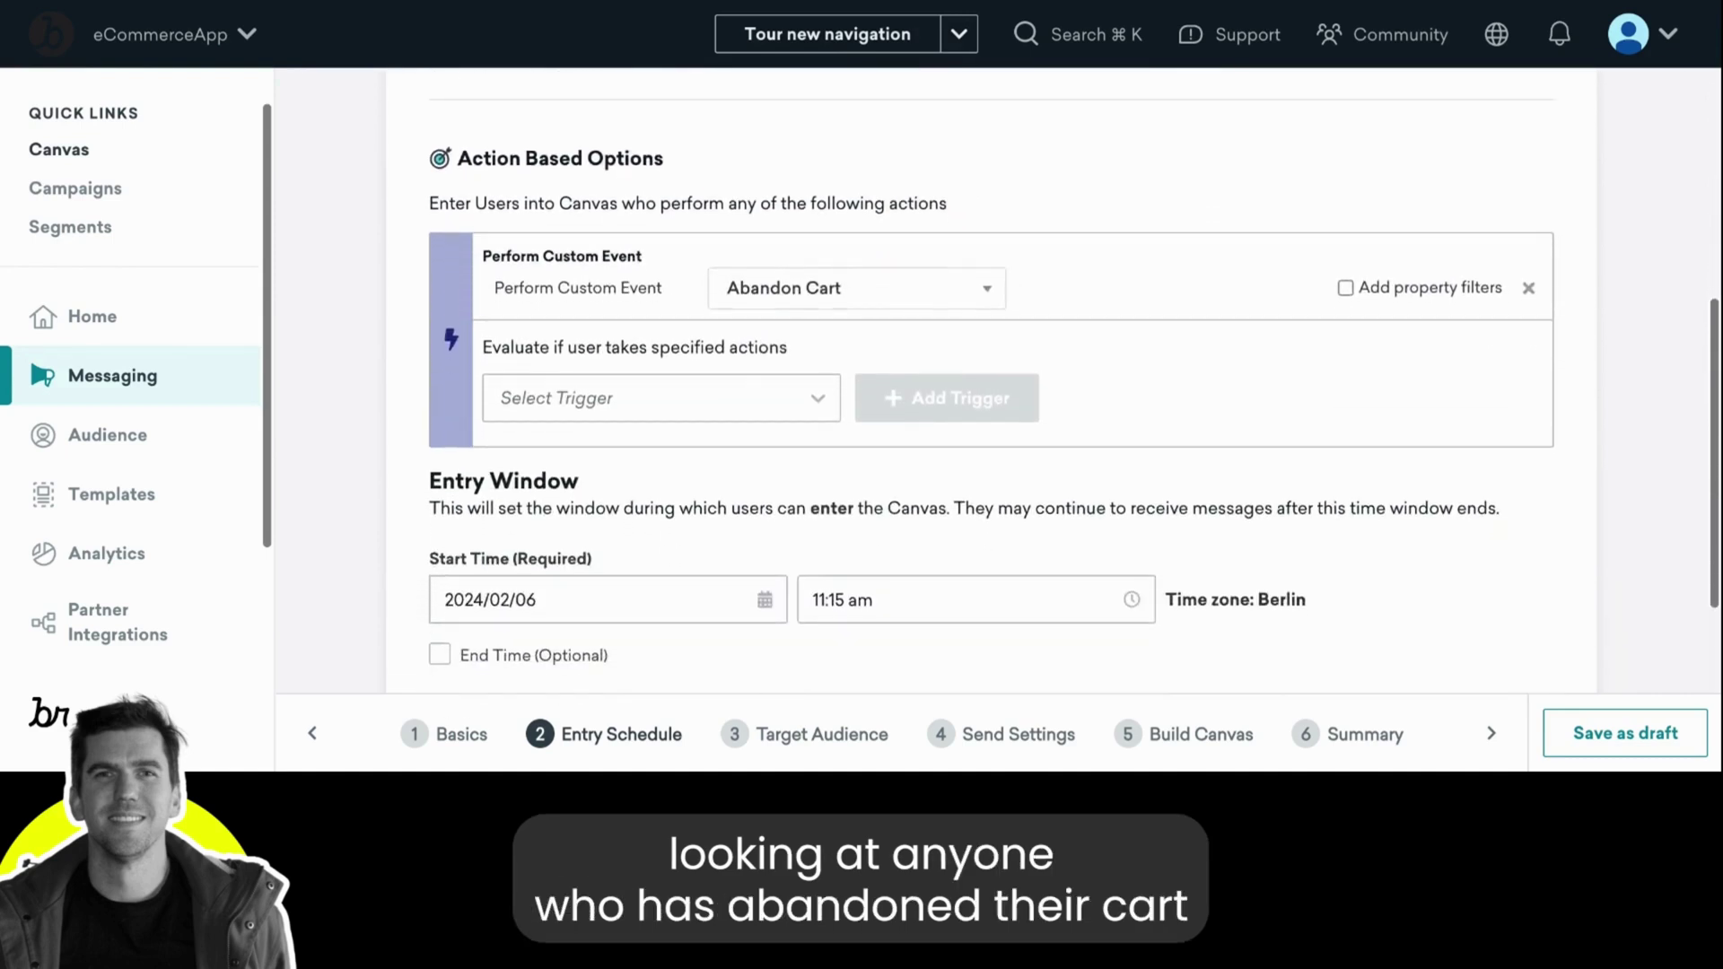
{"action": "scroll", "coordinate": [990, 404], "scroll_direction": "down", "scroll_amount": 2}
{"action": "scroll", "coordinate": [991, 404], "scroll_direction": "down", "scroll_amount": 2}
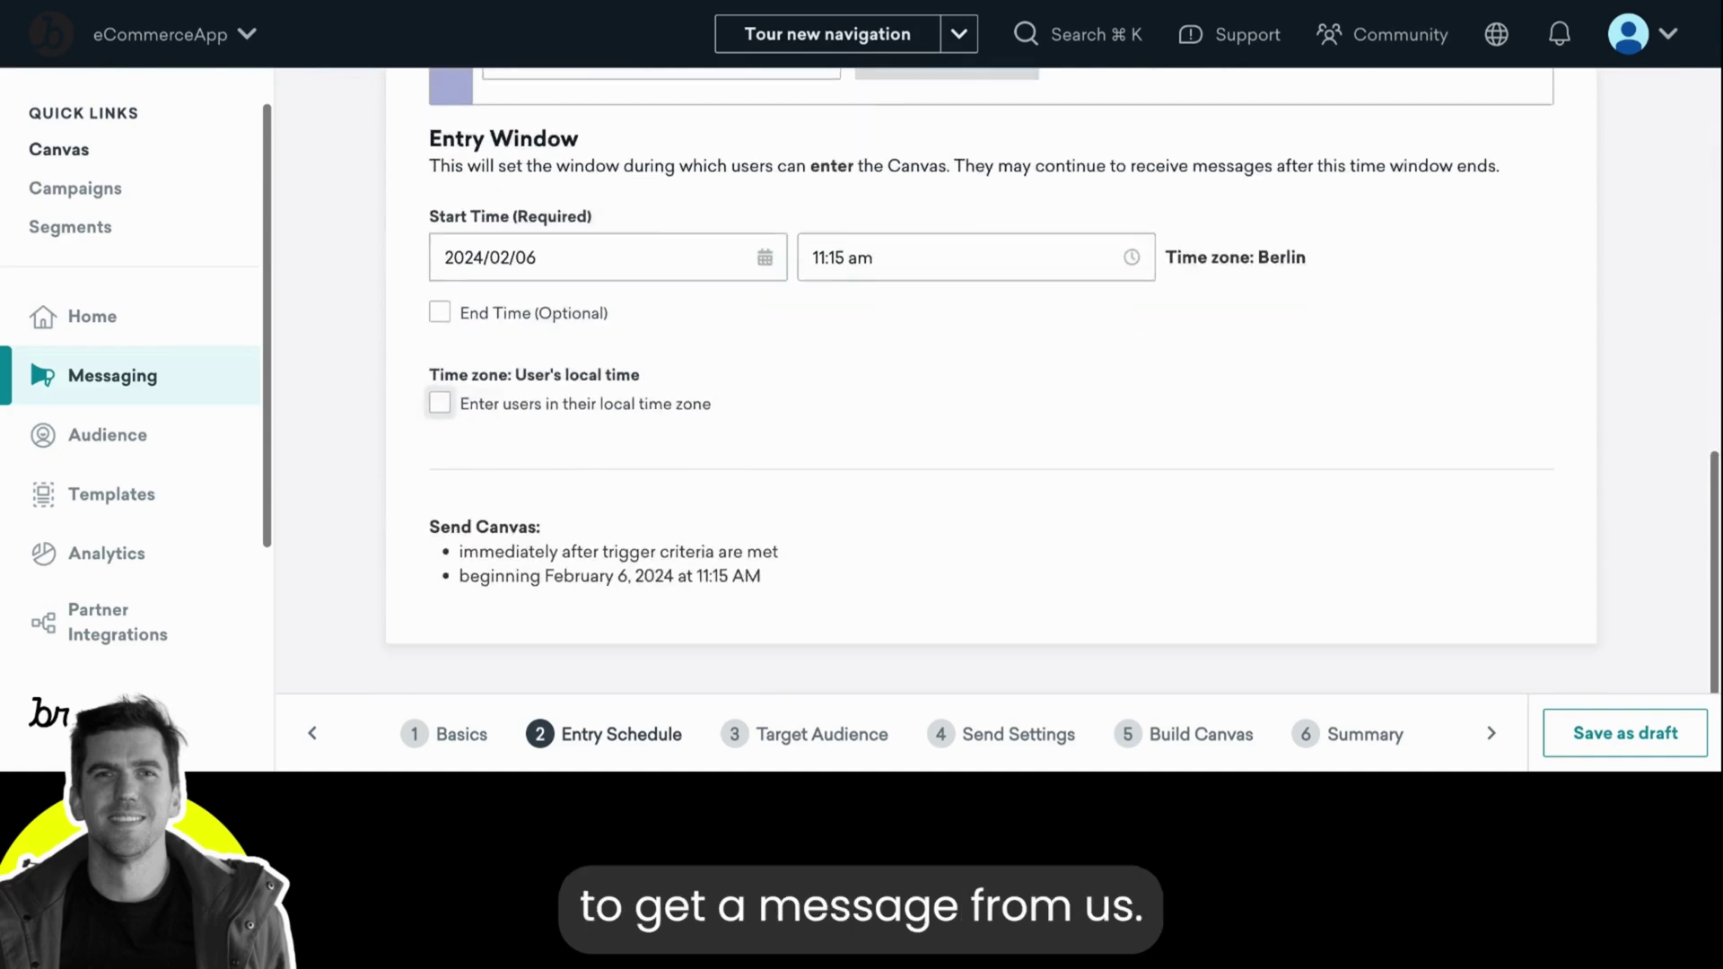
{"action": "scroll", "coordinate": [990, 404], "scroll_direction": "down", "scroll_amount": 1}
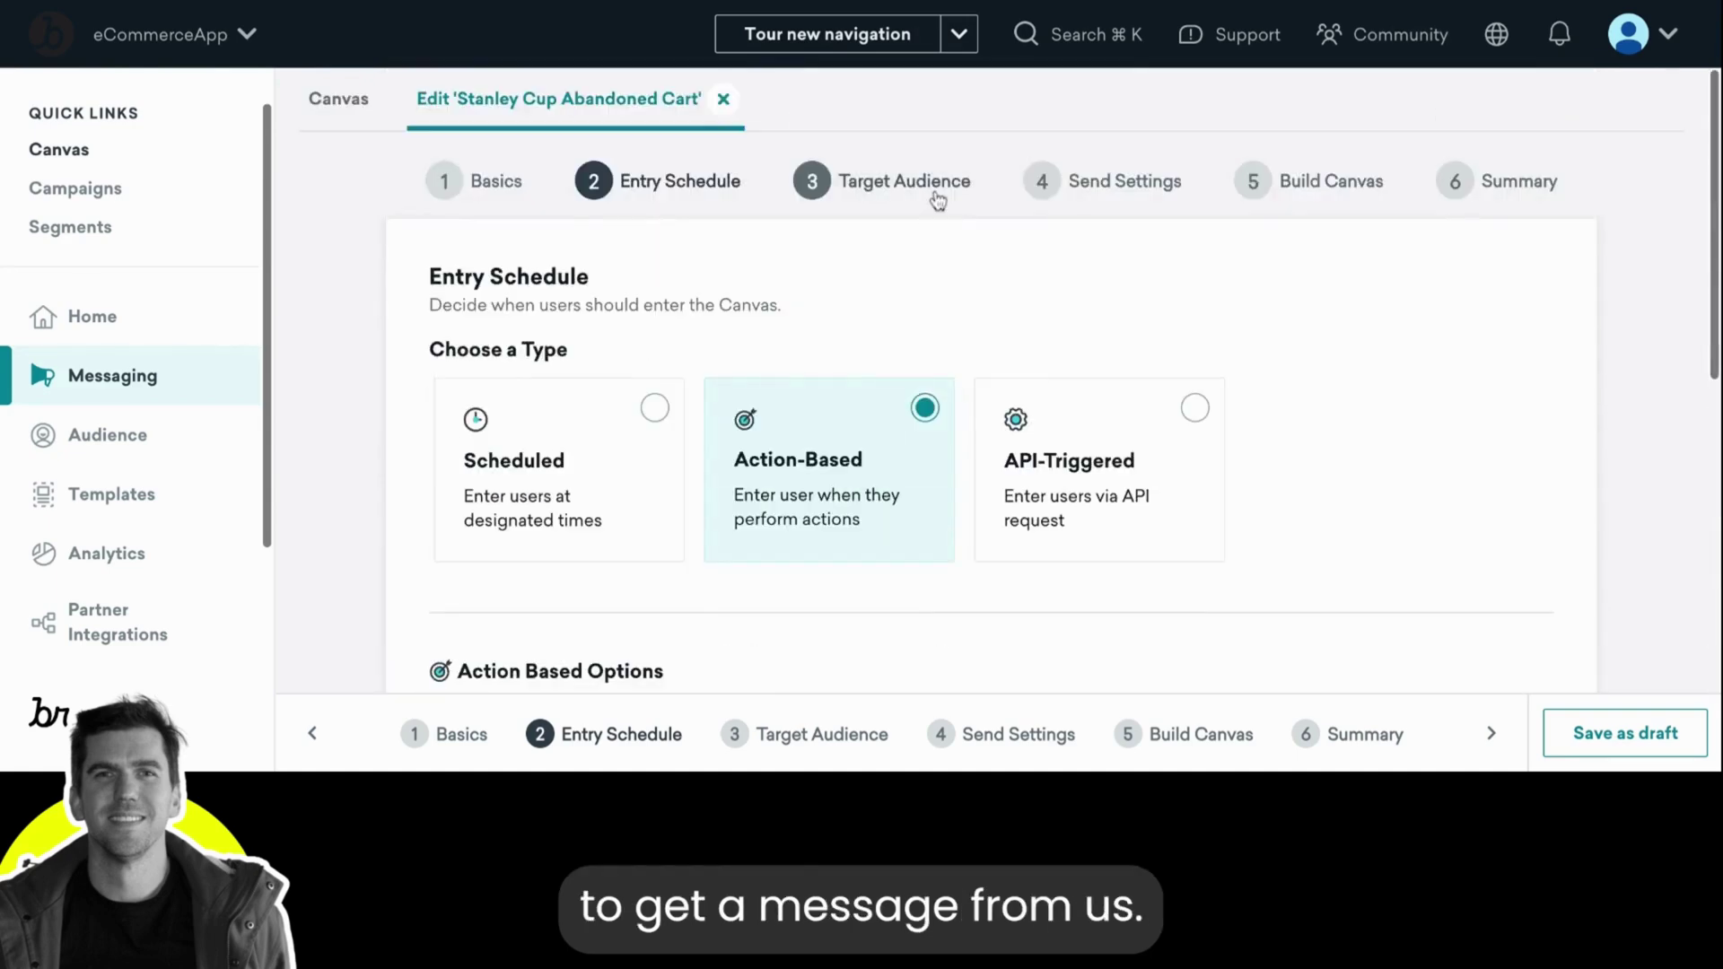
{"action": "left_click", "coordinate": [934, 192]}
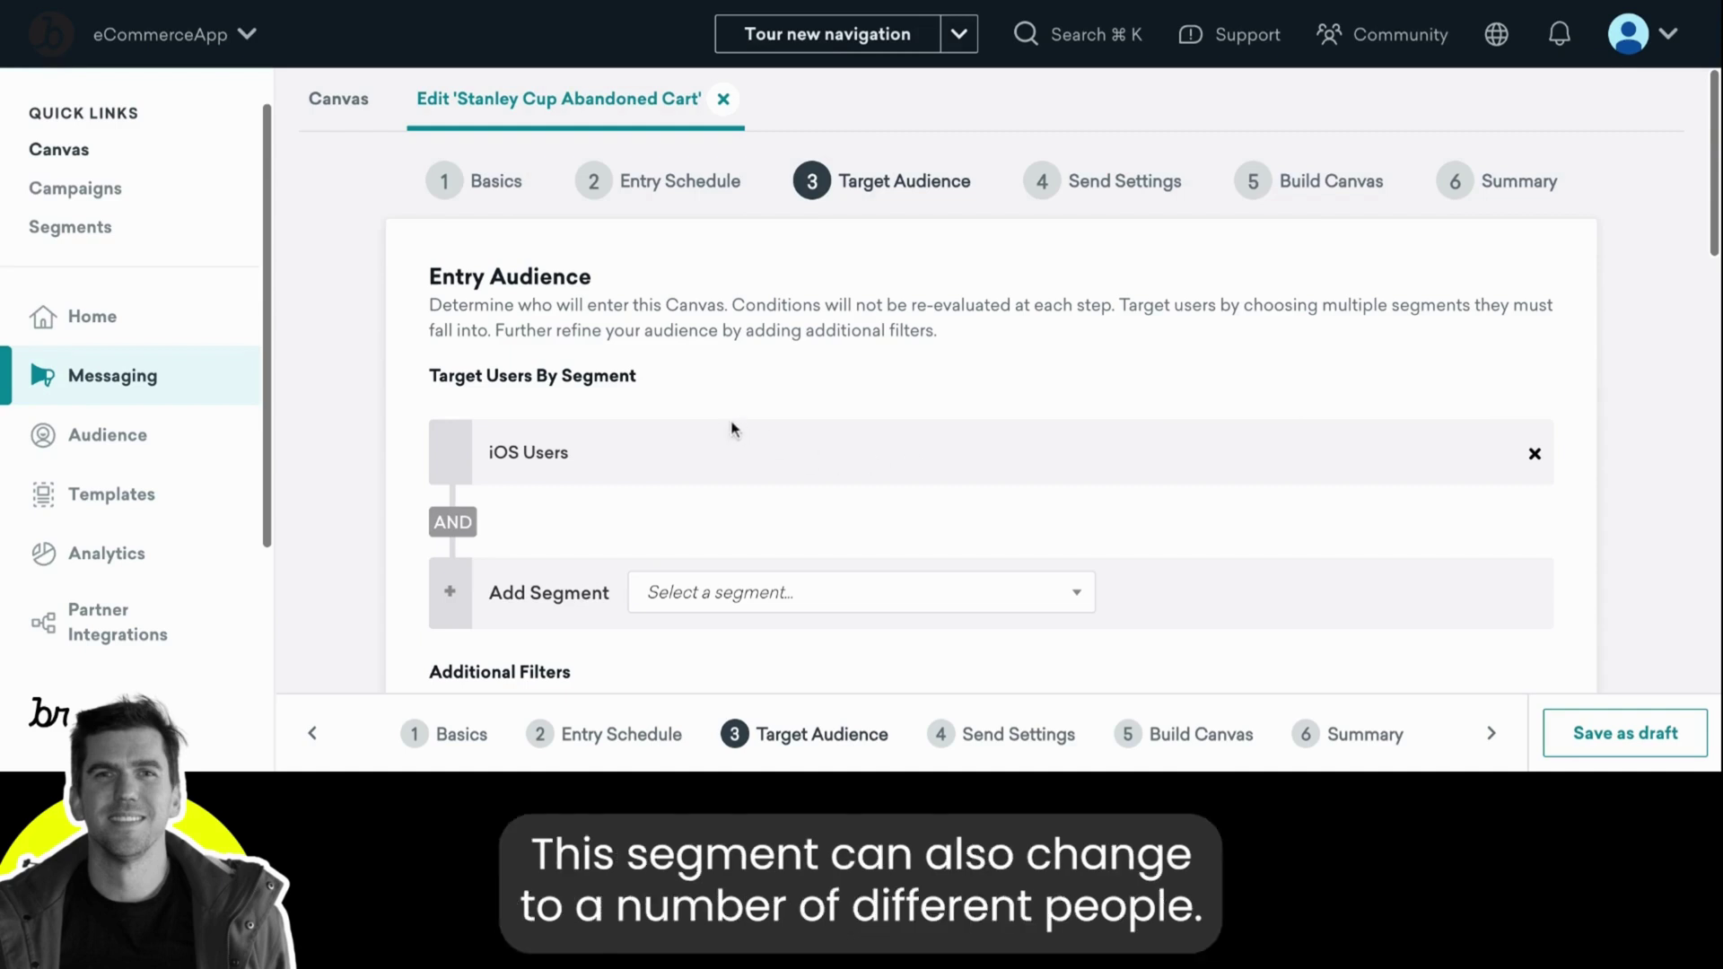
{"action": "scroll", "coordinate": [733, 430], "scroll_direction": "down", "scroll_amount": 1}
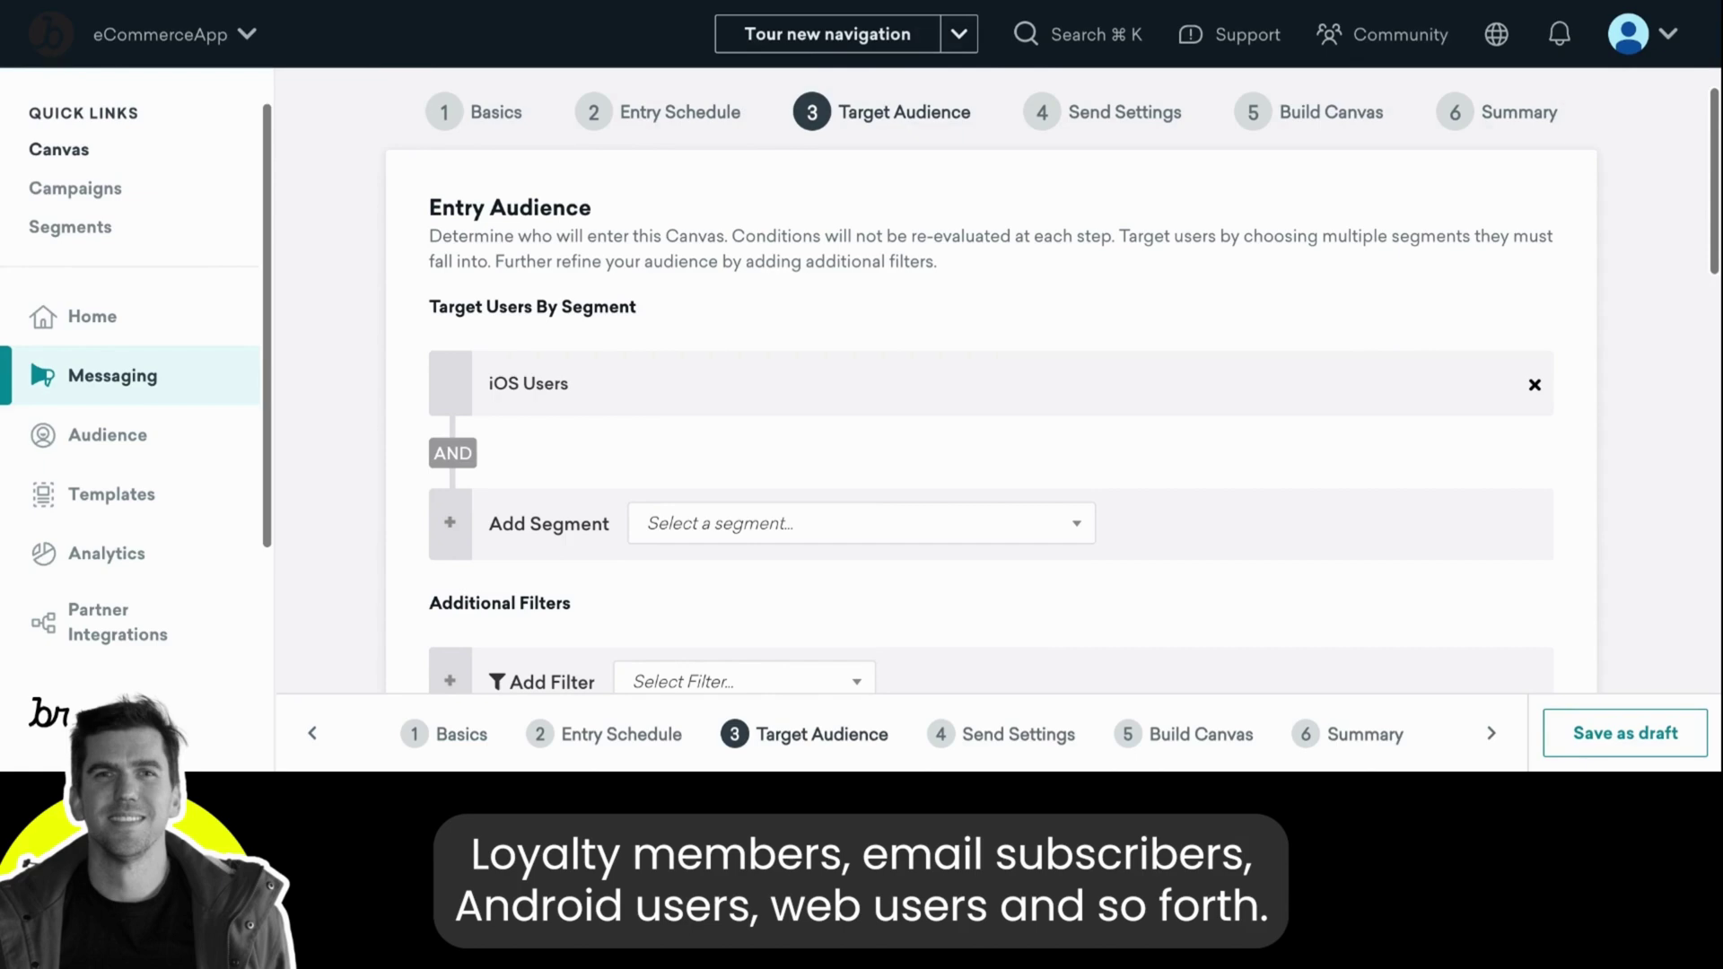
{"action": "scroll", "coordinate": [991, 404], "scroll_direction": "down", "scroll_amount": 3}
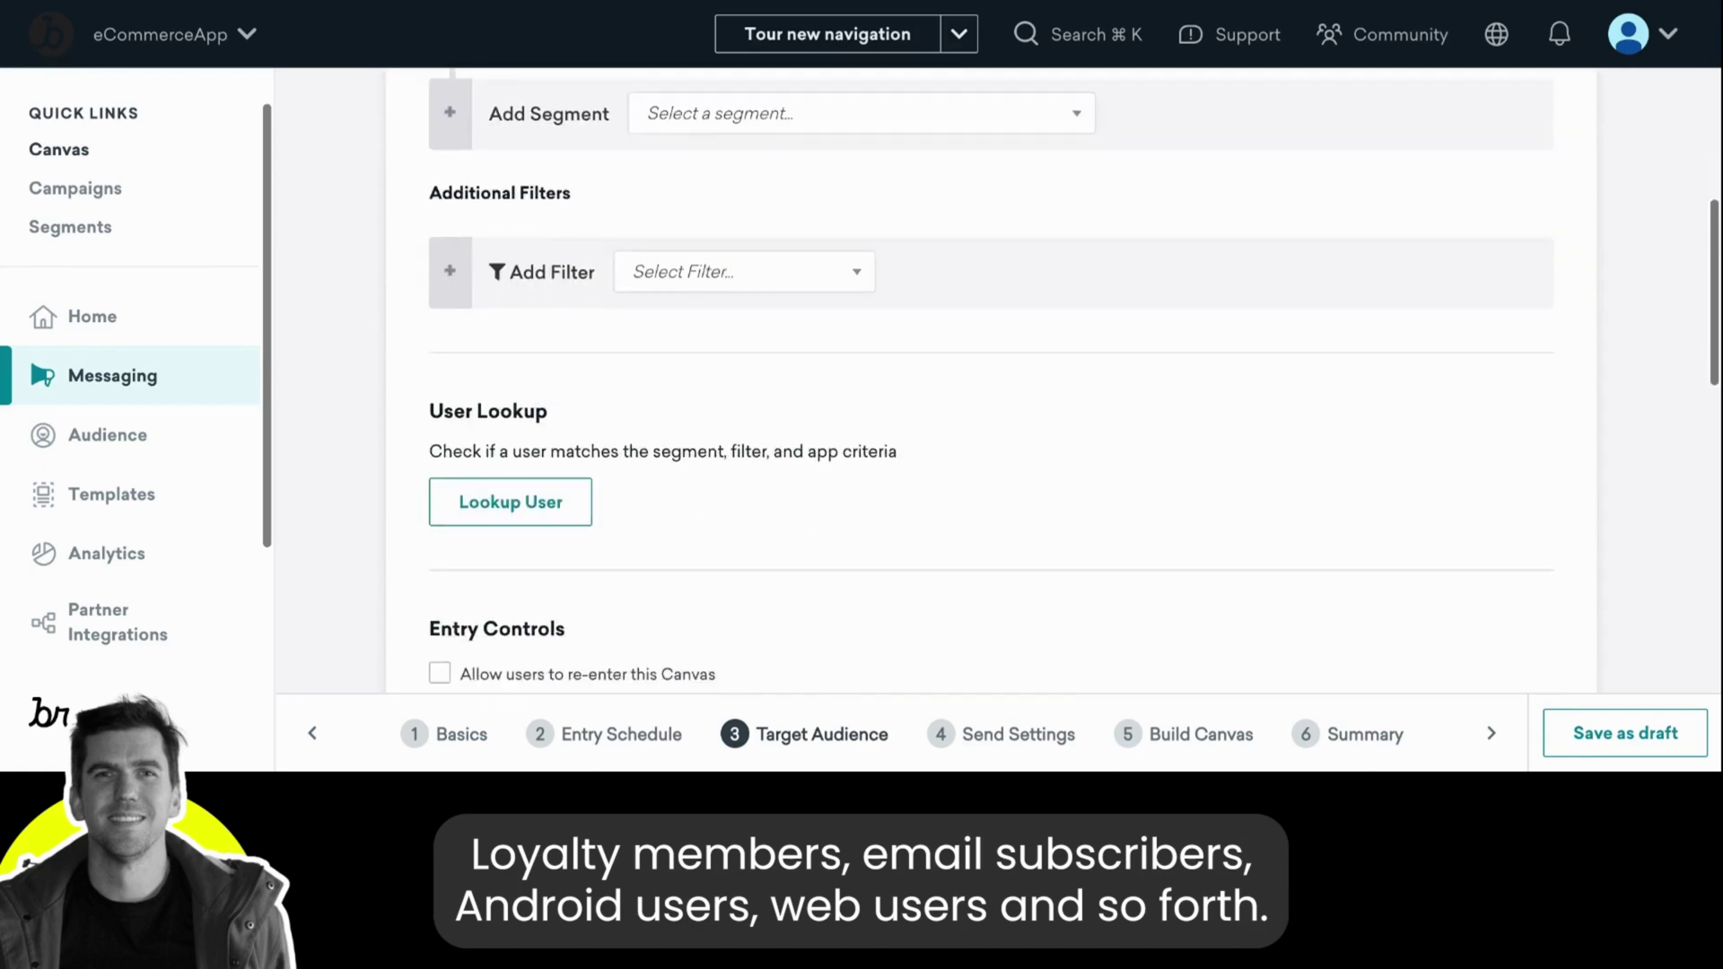
{"action": "scroll", "coordinate": [991, 404], "scroll_direction": "down", "scroll_amount": 3}
{"action": "scroll", "coordinate": [990, 404], "scroll_direction": "down", "scroll_amount": 2}
{"action": "scroll", "coordinate": [991, 405], "scroll_direction": "down", "scroll_amount": 3}
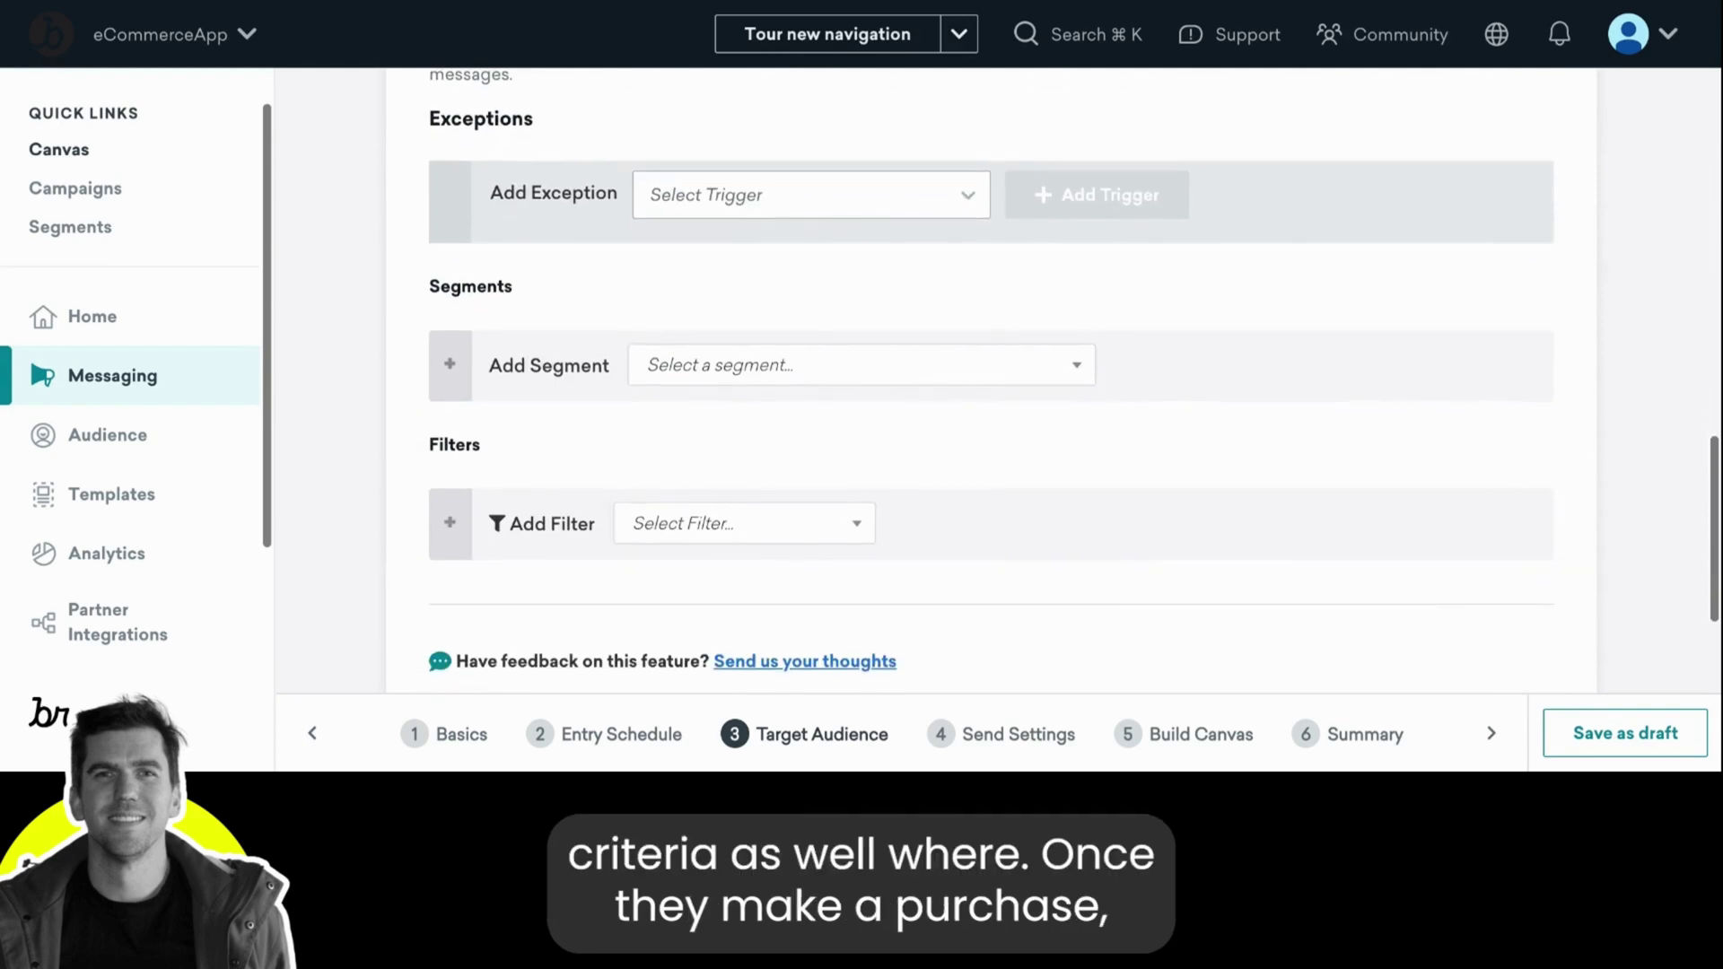
{"action": "left_click", "coordinate": [826, 202]}
{"action": "left_click", "coordinate": [808, 274]}
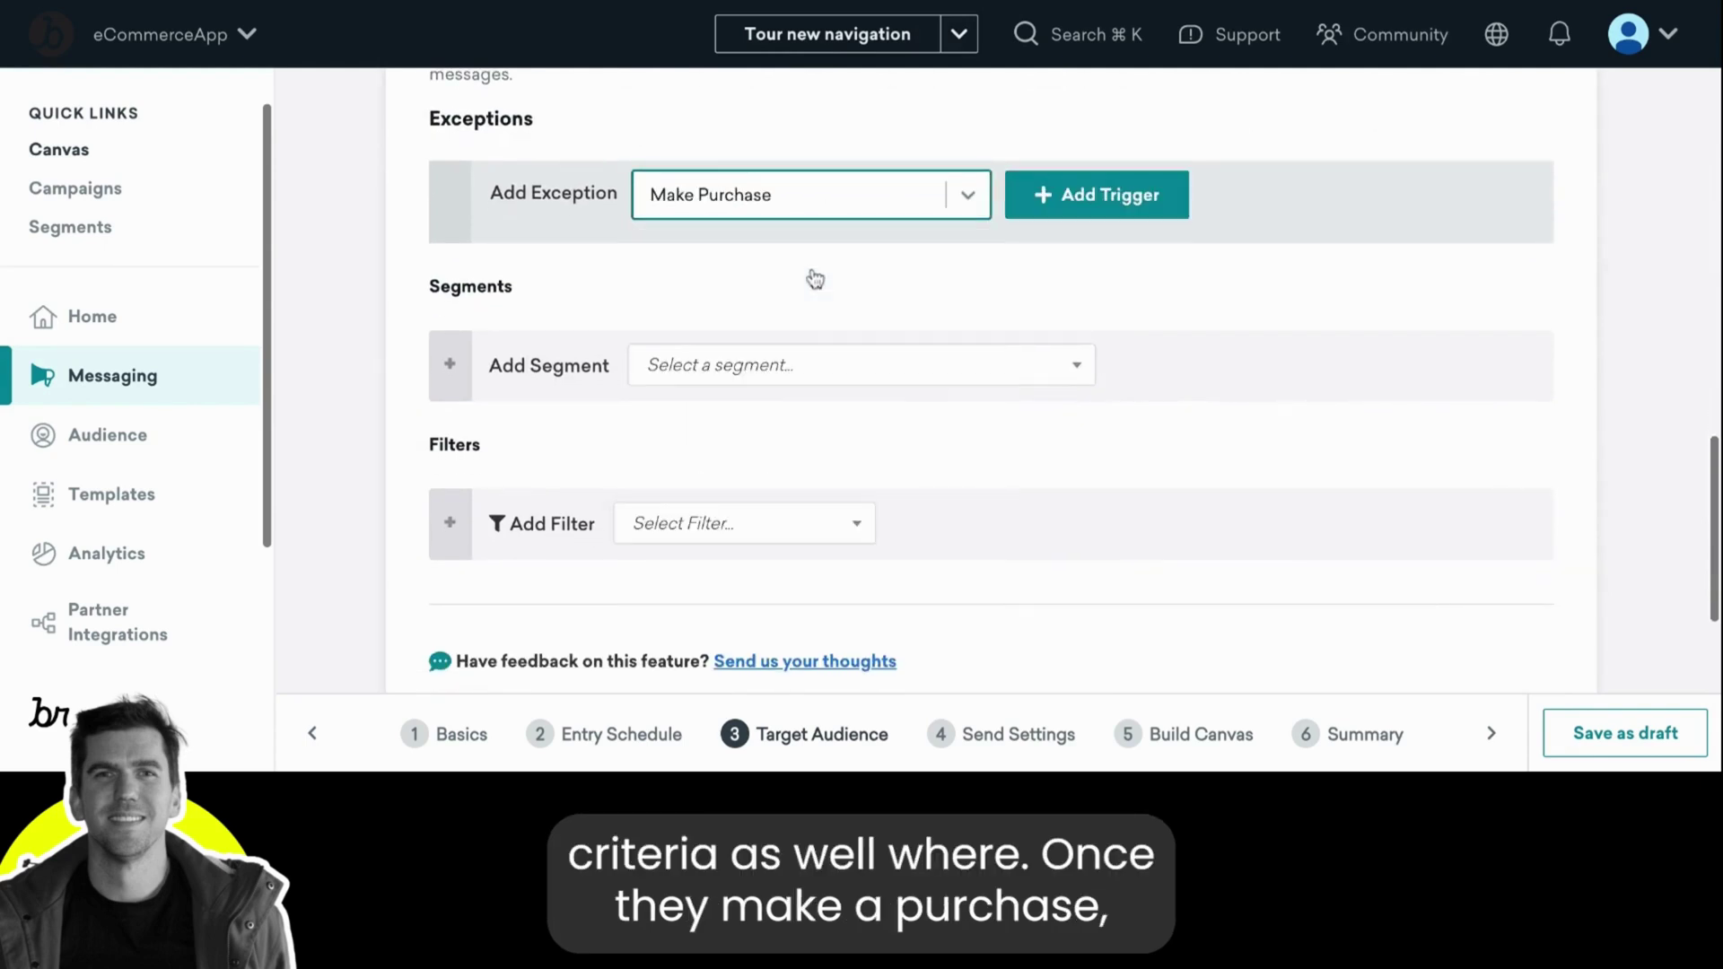
{"action": "scroll", "coordinate": [812, 277], "scroll_direction": "up", "scroll_amount": 5}
{"action": "scroll", "coordinate": [814, 278], "scroll_direction": "up", "scroll_amount": 5}
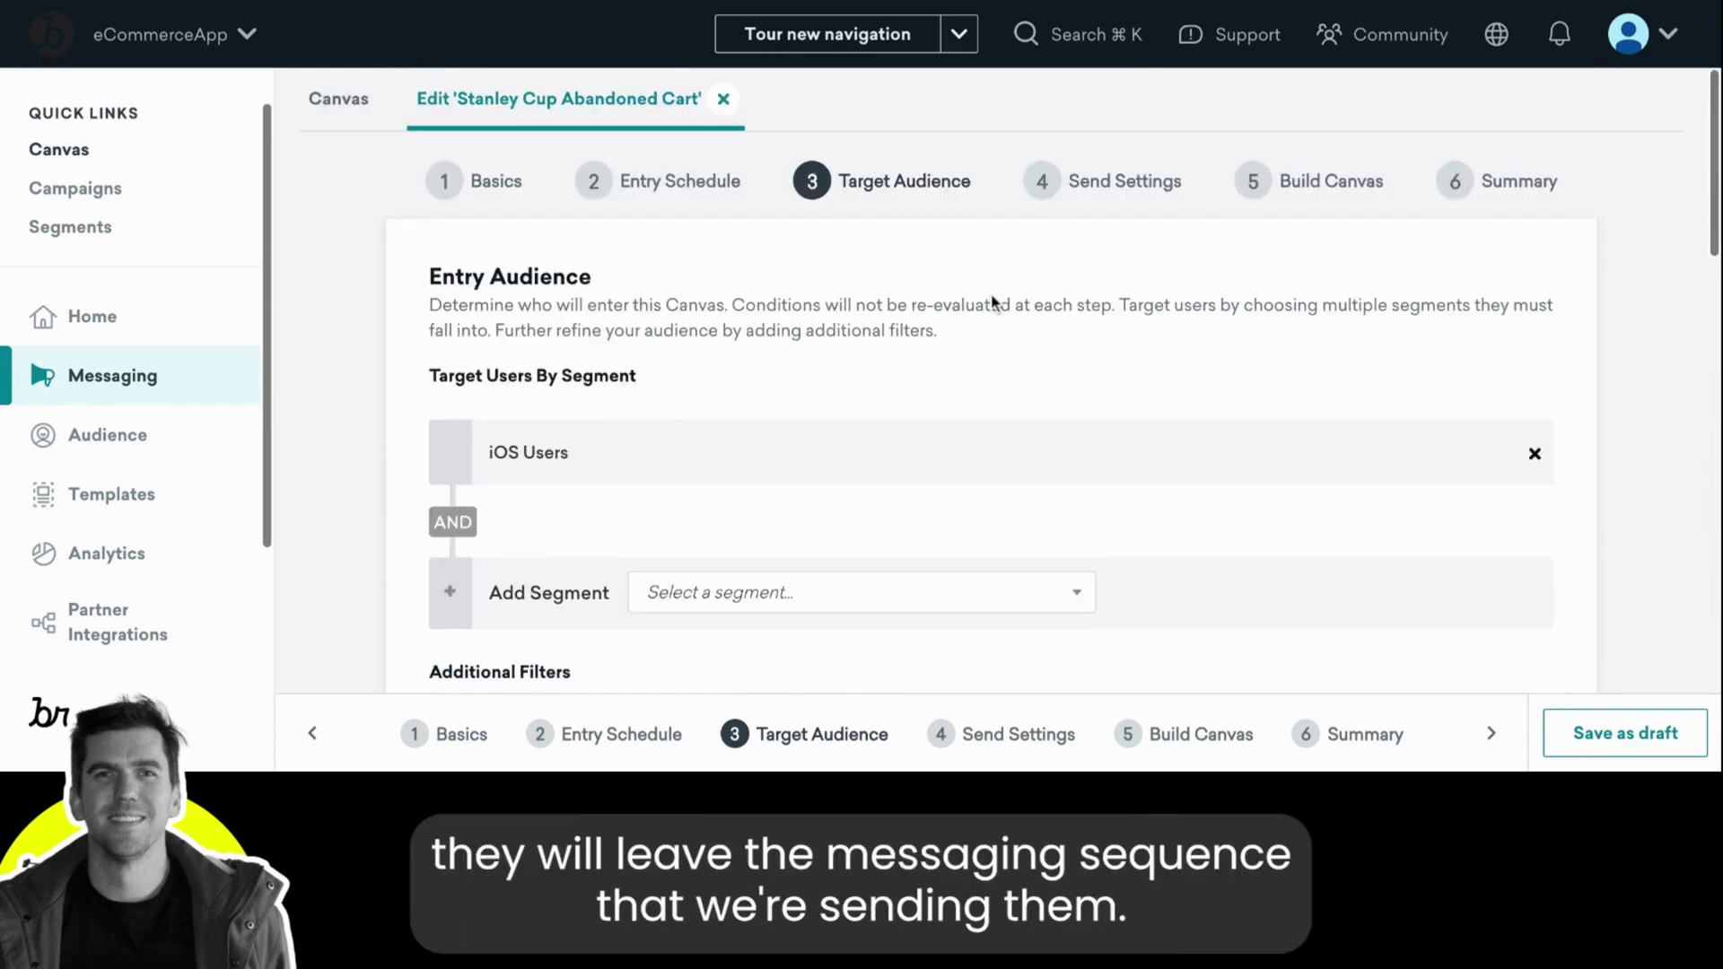
{"action": "left_click", "coordinate": [1172, 187]}
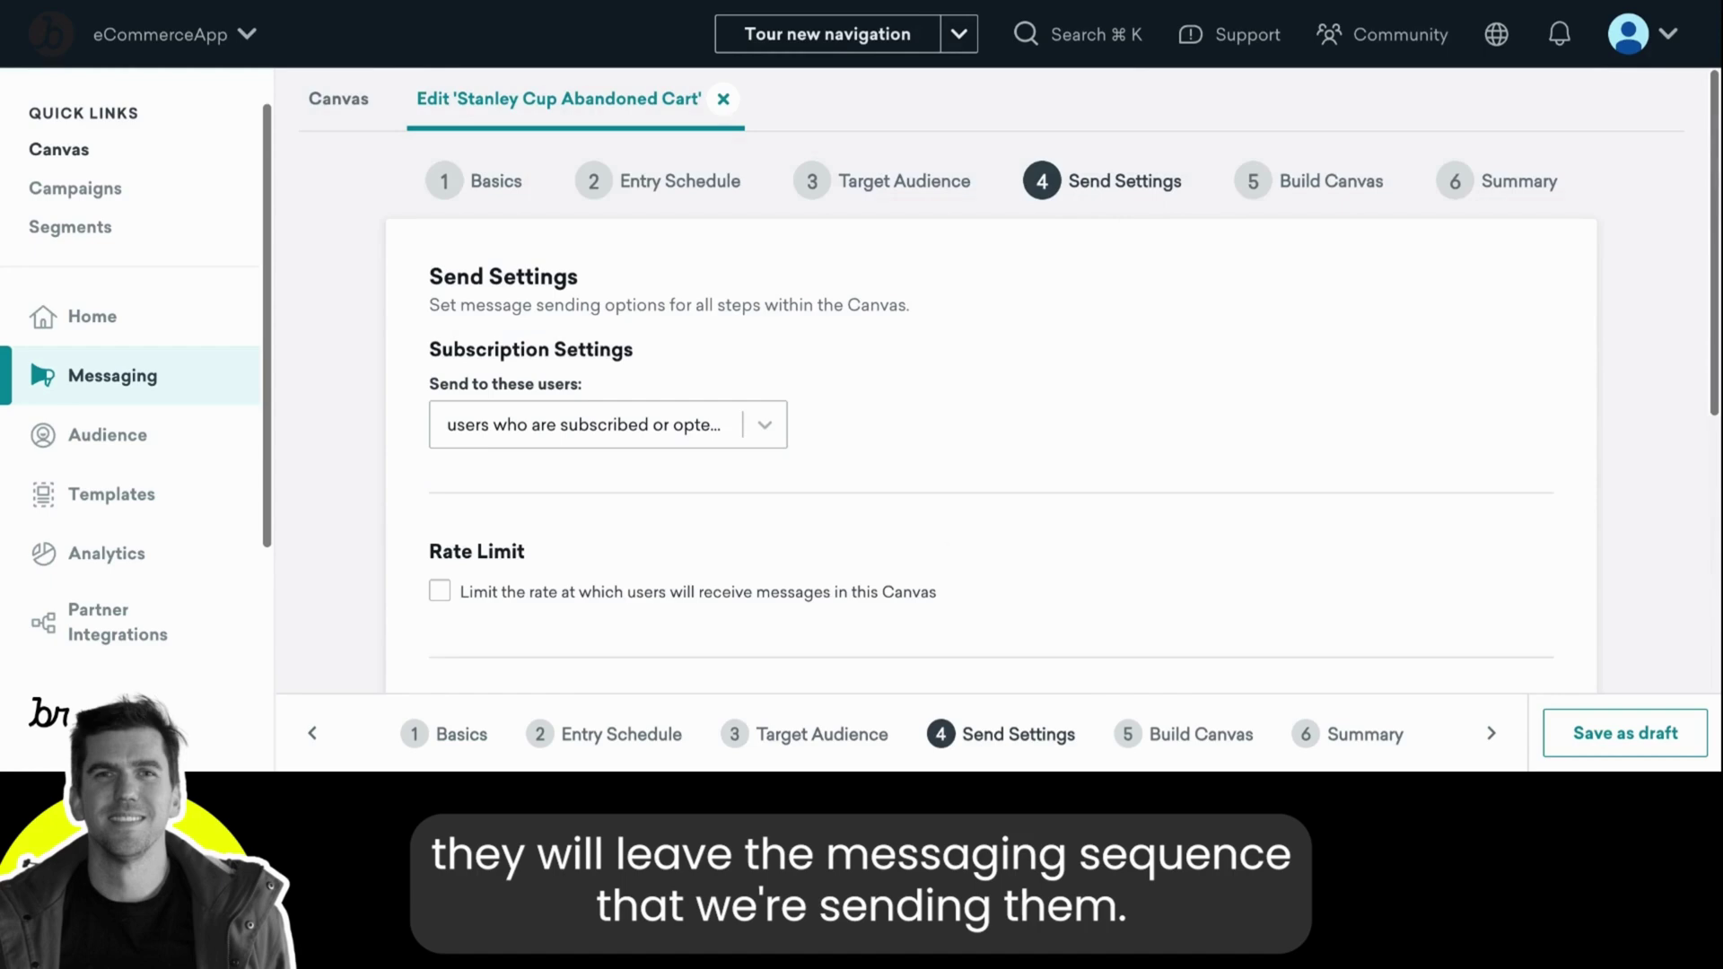
{"action": "scroll", "coordinate": [991, 404], "scroll_direction": "down", "scroll_amount": 5}
{"action": "scroll", "coordinate": [991, 404], "scroll_direction": "down", "scroll_amount": 1}
{"action": "scroll", "coordinate": [991, 405], "scroll_direction": "down", "scroll_amount": 1}
{"action": "scroll", "coordinate": [991, 404], "scroll_direction": "down", "scroll_amount": 1}
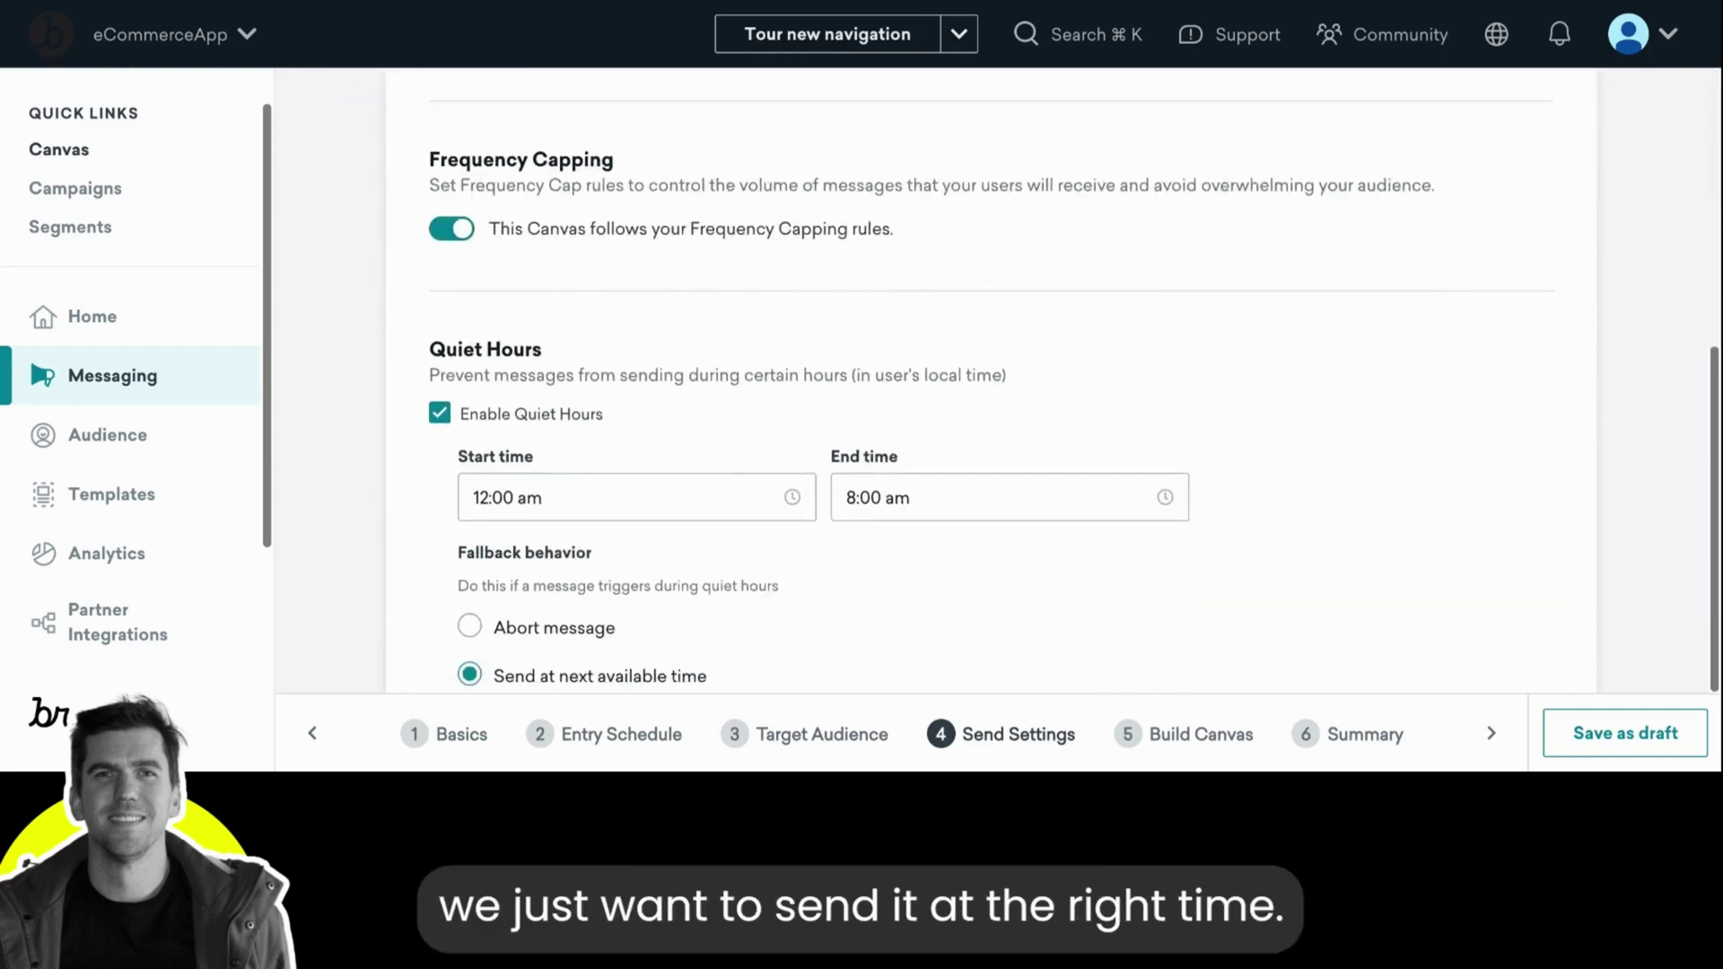
{"action": "scroll", "coordinate": [991, 405], "scroll_direction": "down", "scroll_amount": 1}
{"action": "scroll", "coordinate": [991, 404], "scroll_direction": "up", "scroll_amount": 2}
{"action": "scroll", "coordinate": [990, 405], "scroll_direction": "up", "scroll_amount": 5}
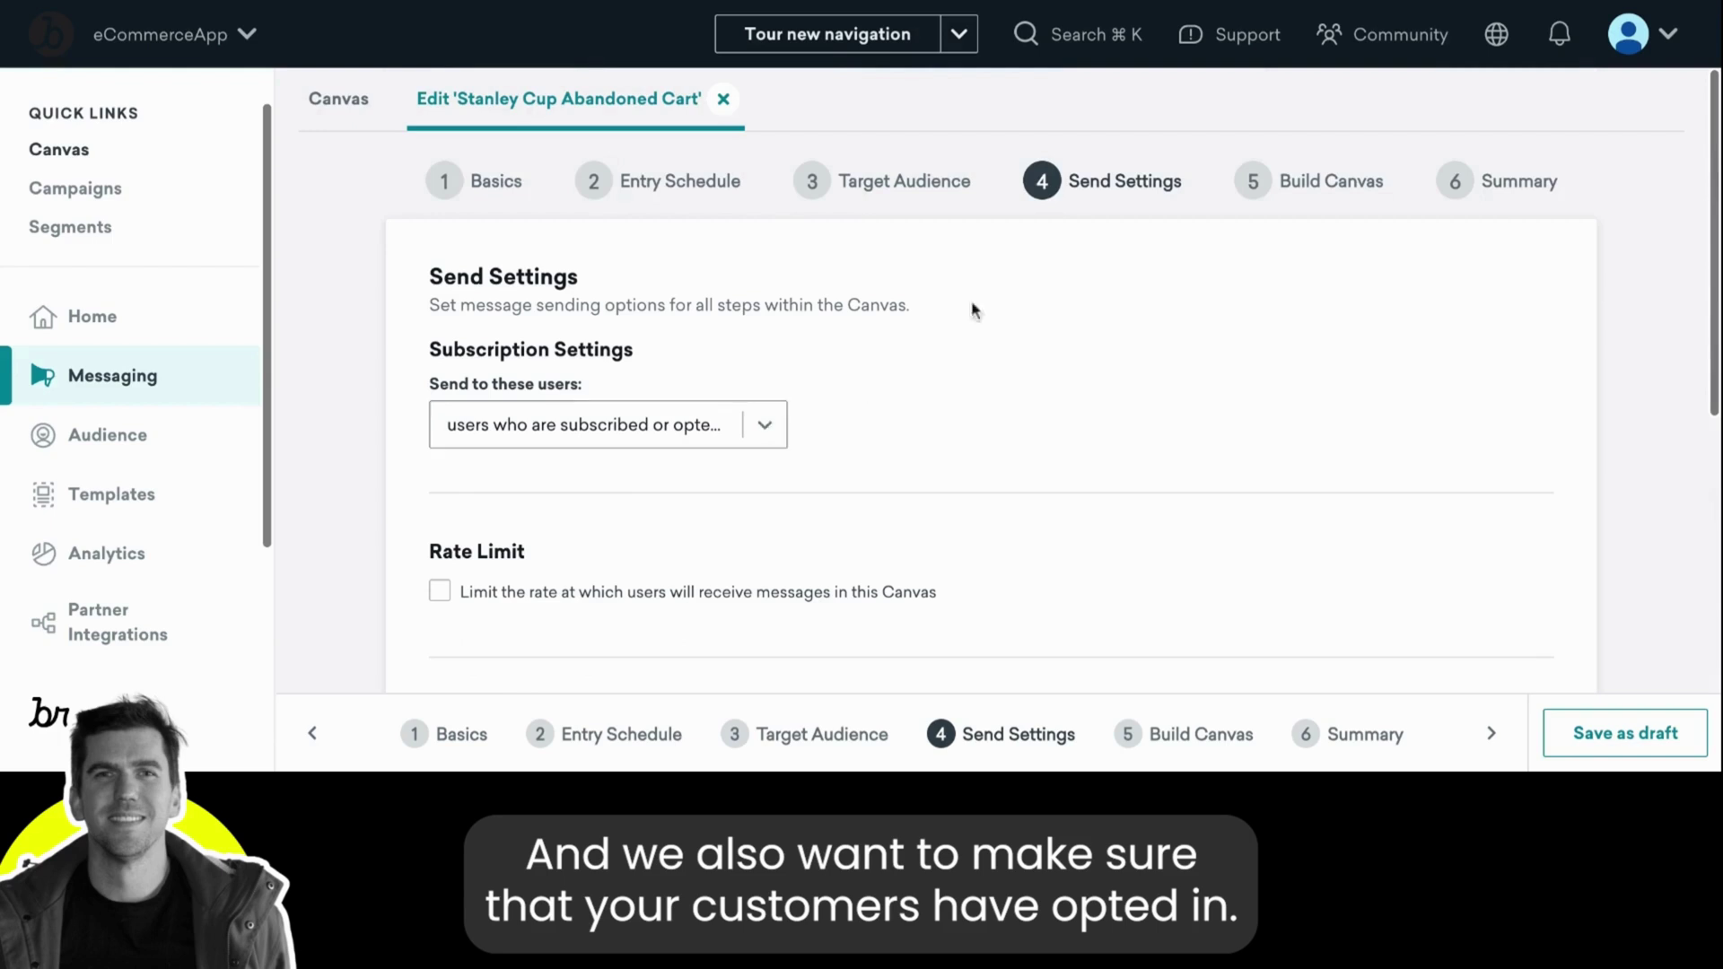
Step: Change the Step 1 Delay from one day to 30 minutes
{"action": "left_click", "coordinate": [1313, 189]}
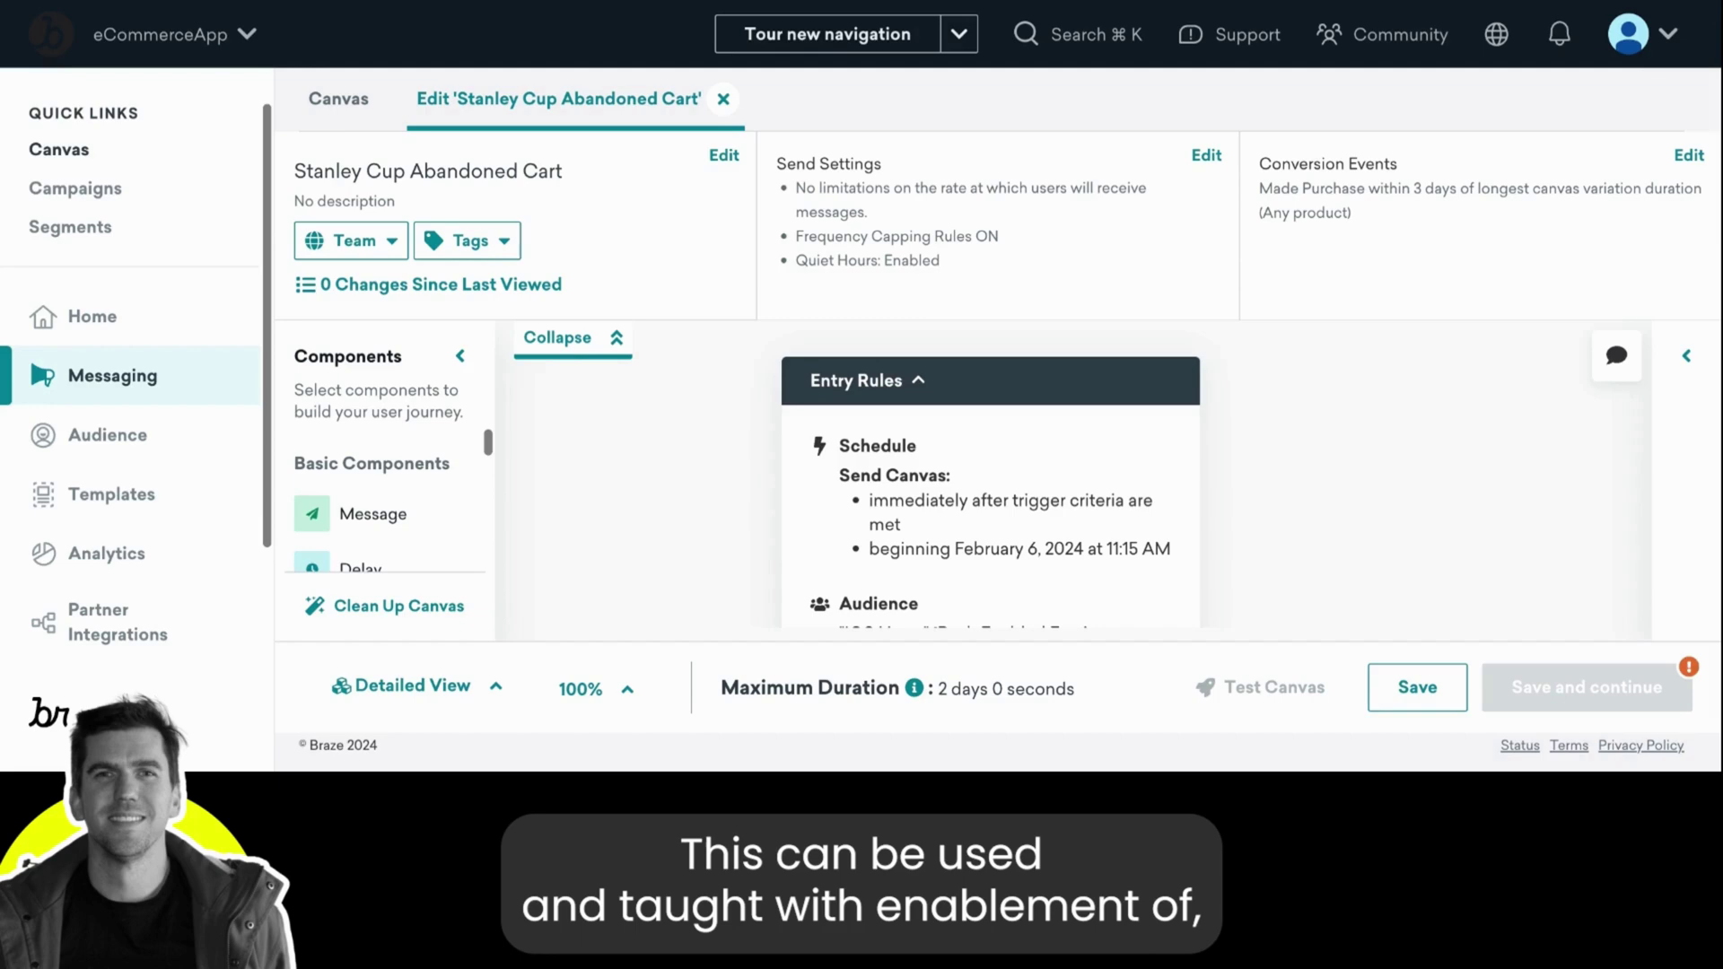
{"action": "scroll", "coordinate": [989, 484], "scroll_direction": "down", "scroll_amount": 2}
{"action": "scroll", "coordinate": [989, 485], "scroll_direction": "down", "scroll_amount": 1}
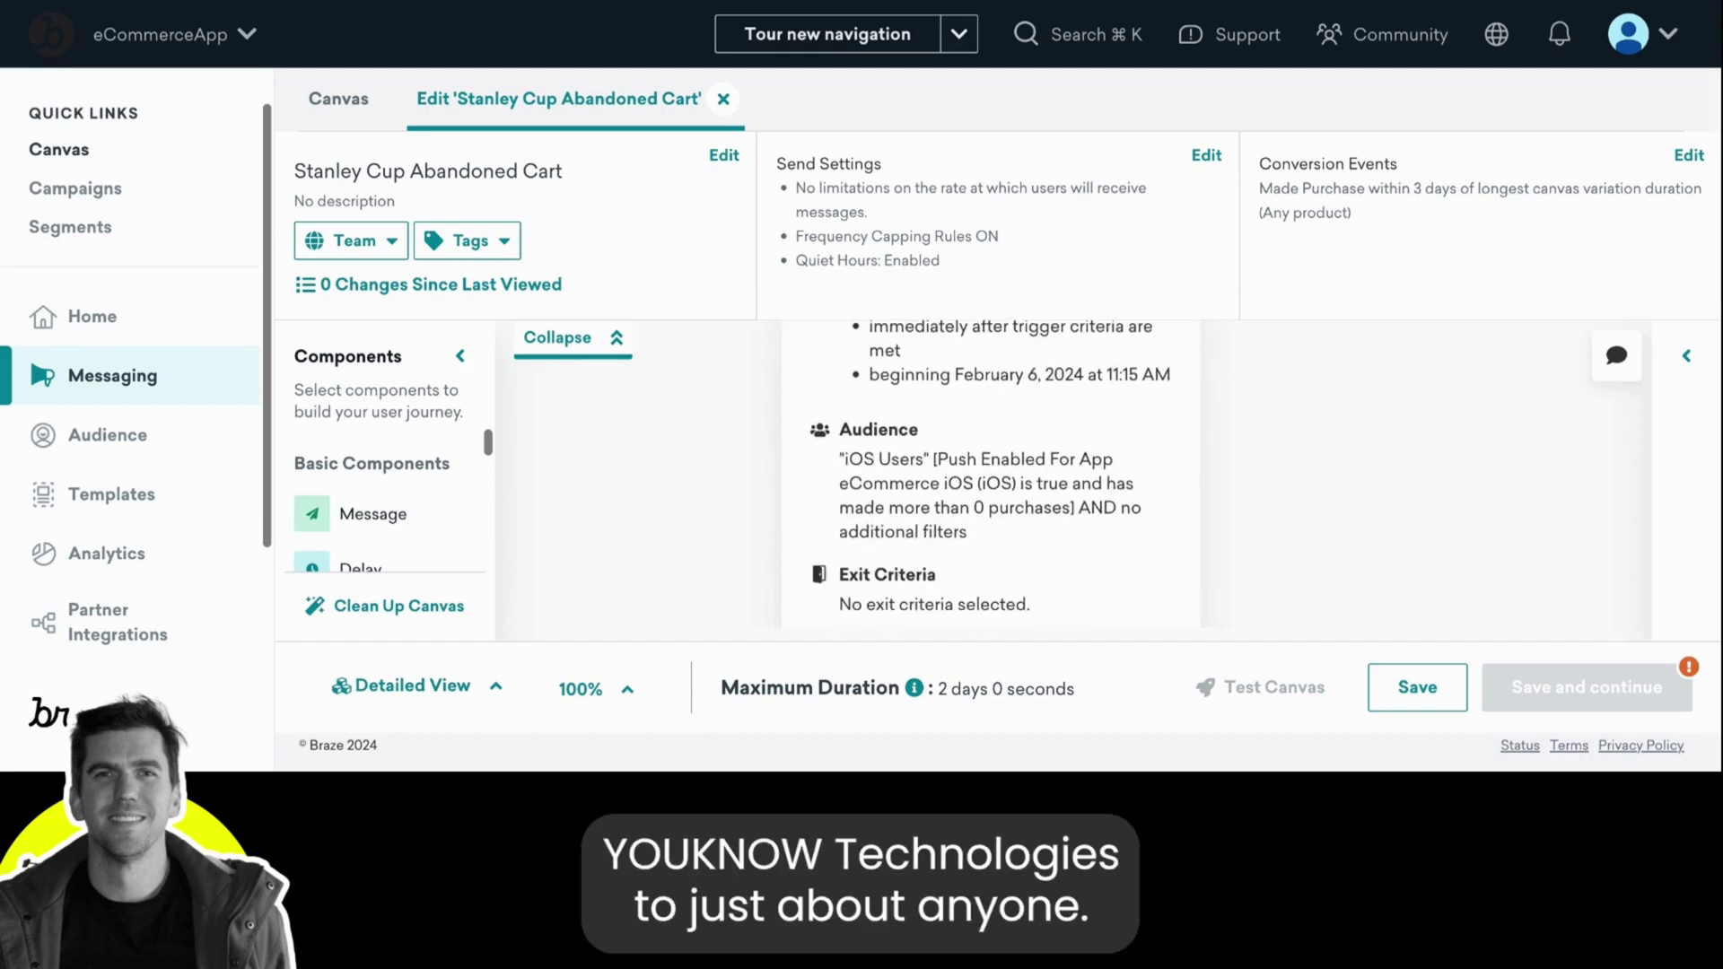
{"action": "scroll", "coordinate": [990, 485], "scroll_direction": "up", "scroll_amount": 1}
{"action": "scroll", "coordinate": [992, 475], "scroll_direction": "down", "scroll_amount": 2}
{"action": "scroll", "coordinate": [991, 475], "scroll_direction": "down", "scroll_amount": 1}
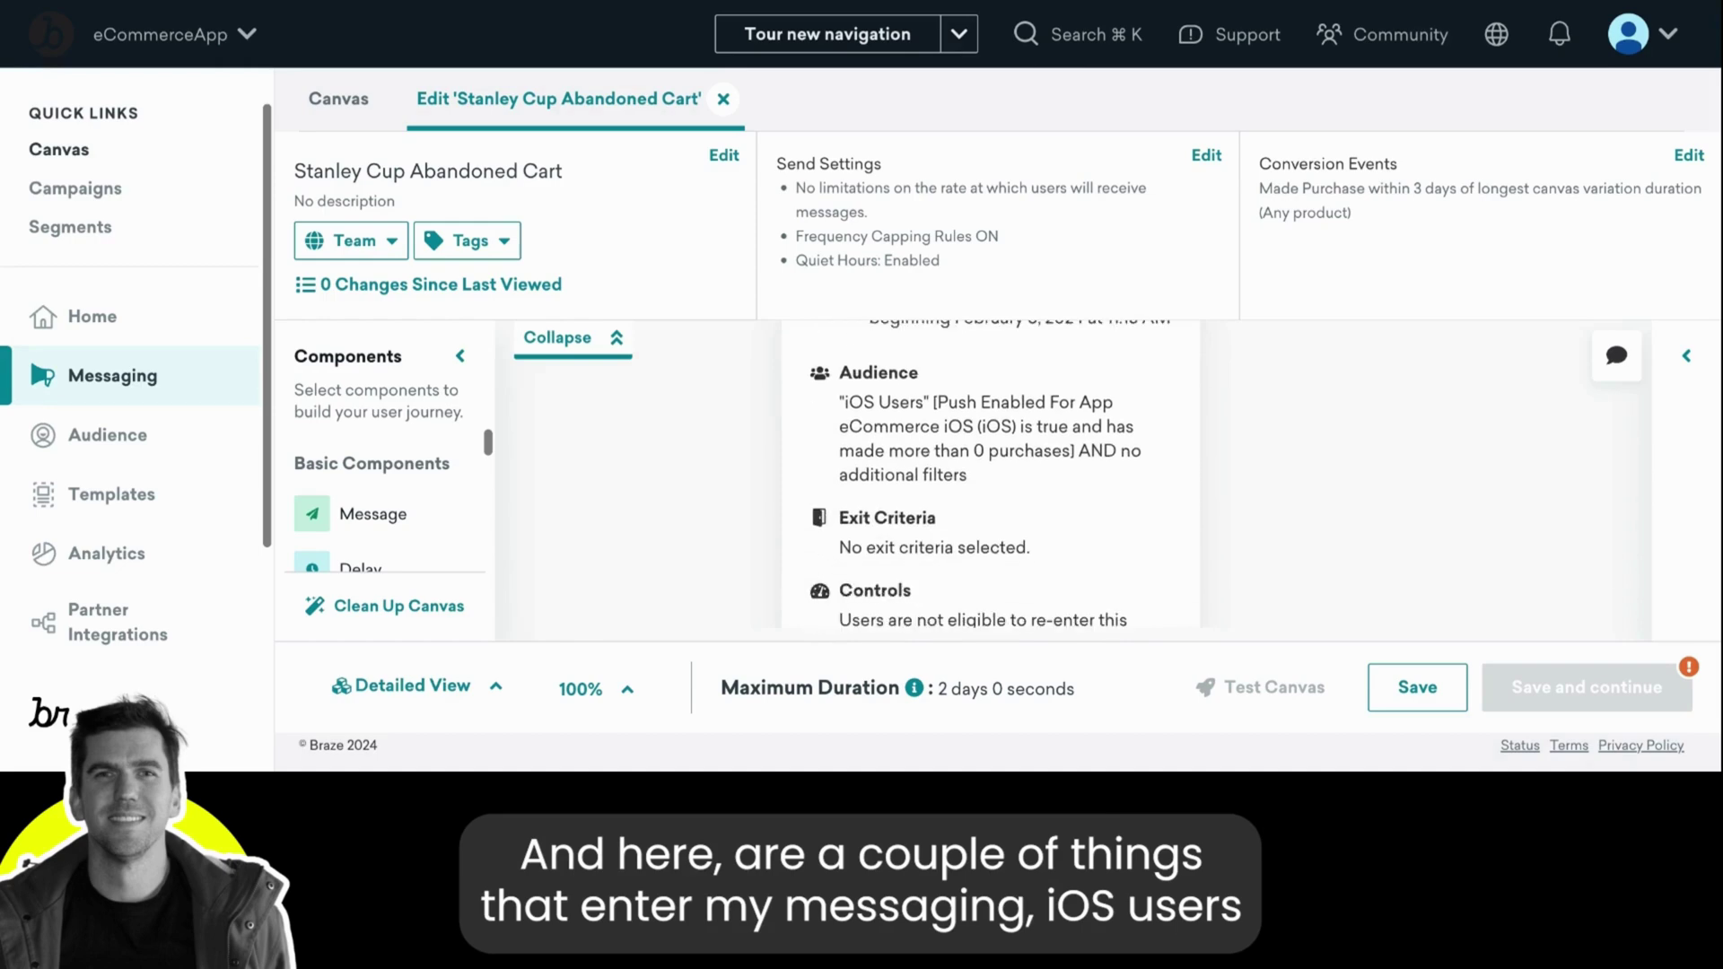
{"action": "scroll", "coordinate": [990, 475], "scroll_direction": "down", "scroll_amount": 2}
{"action": "scroll", "coordinate": [992, 475], "scroll_direction": "down", "scroll_amount": 1}
{"action": "scroll", "coordinate": [991, 475], "scroll_direction": "down", "scroll_amount": 2}
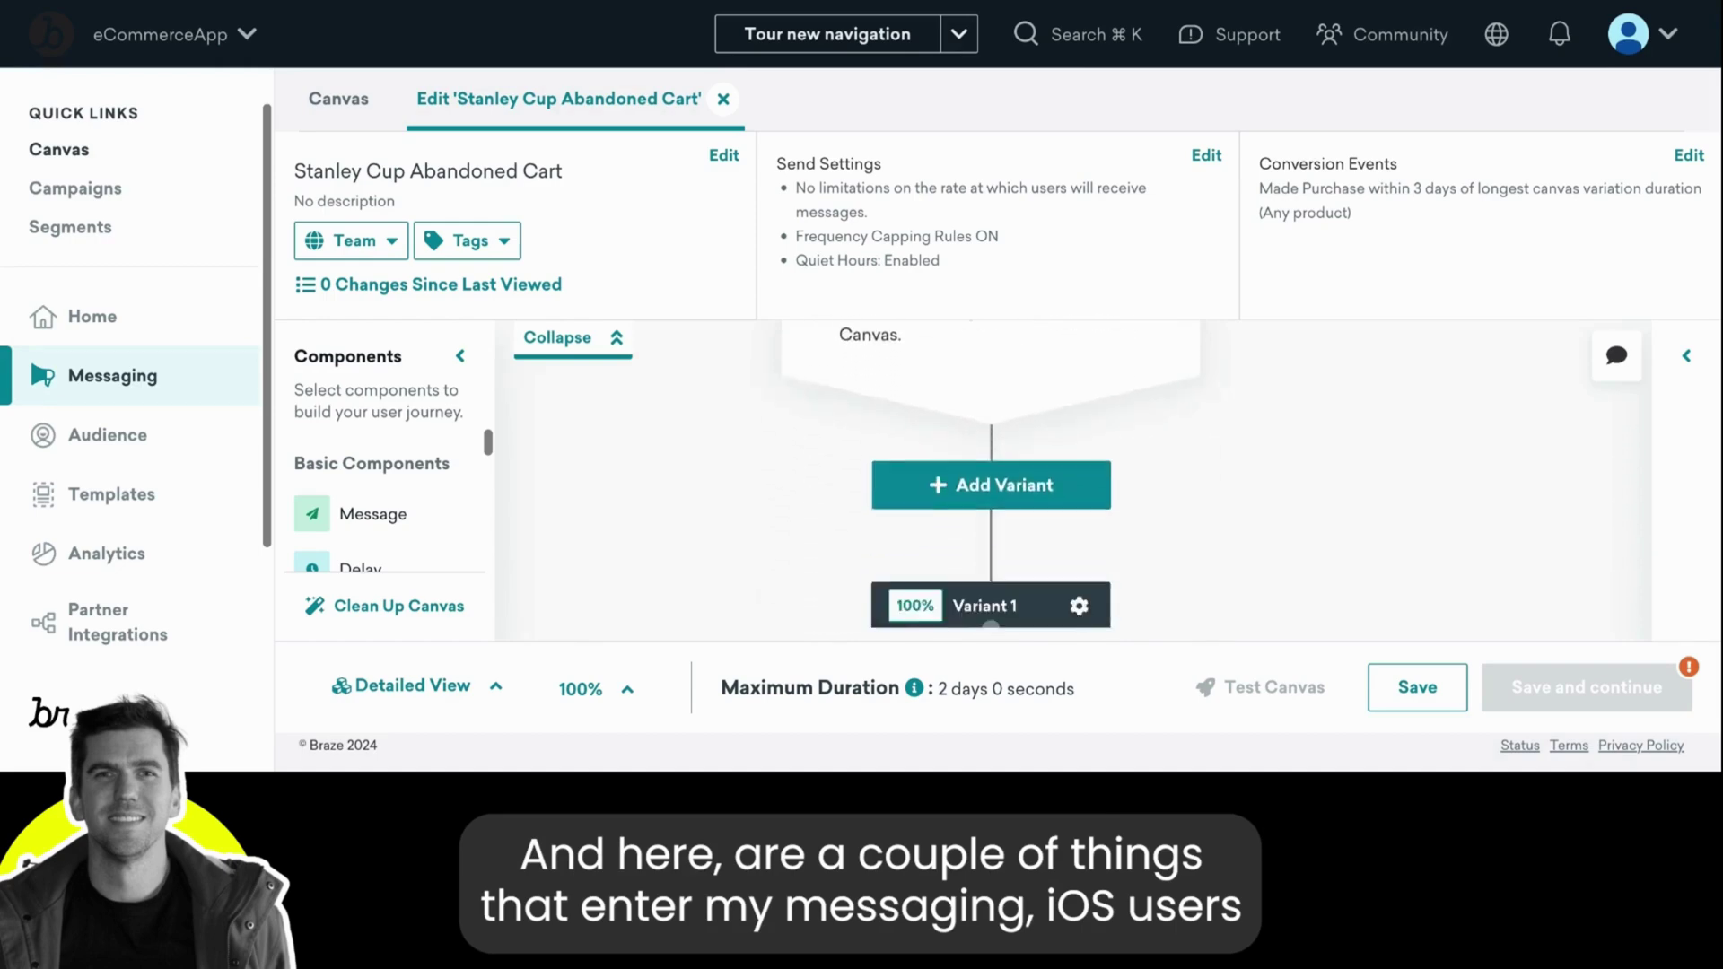
{"action": "scroll", "coordinate": [991, 475], "scroll_direction": "down", "scroll_amount": 2}
{"action": "scroll", "coordinate": [991, 474], "scroll_direction": "down", "scroll_amount": 2}
{"action": "scroll", "coordinate": [992, 511], "scroll_direction": "down", "scroll_amount": 2}
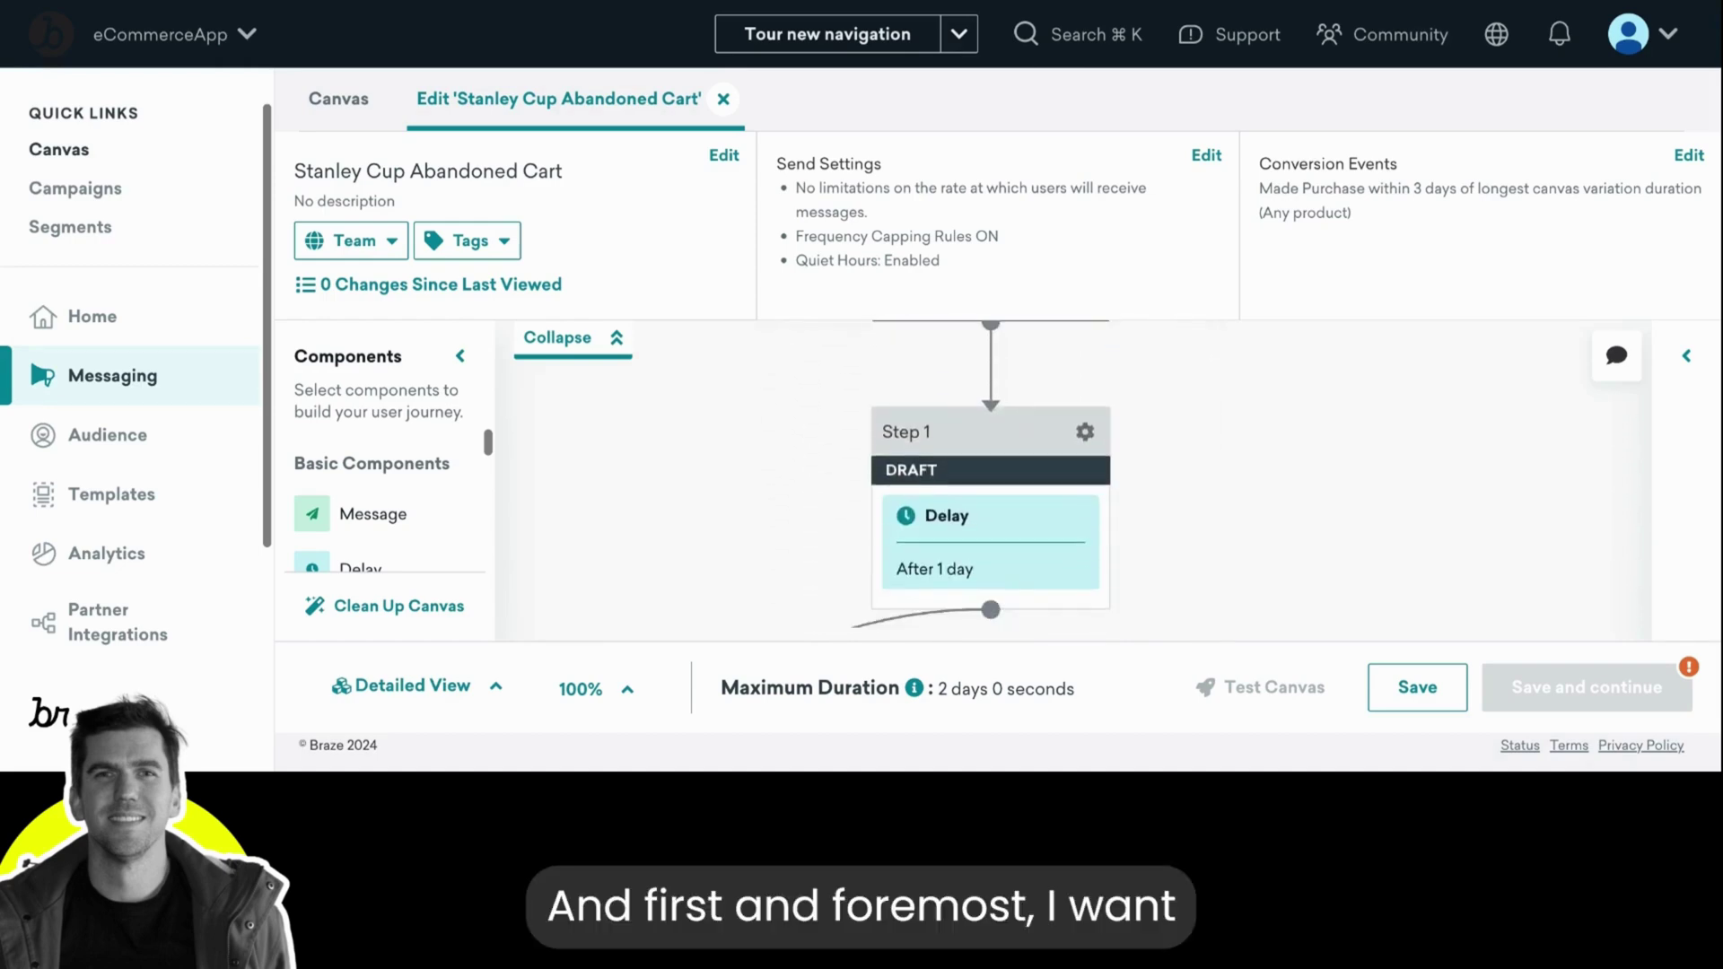
{"action": "left_click", "coordinate": [1029, 538]}
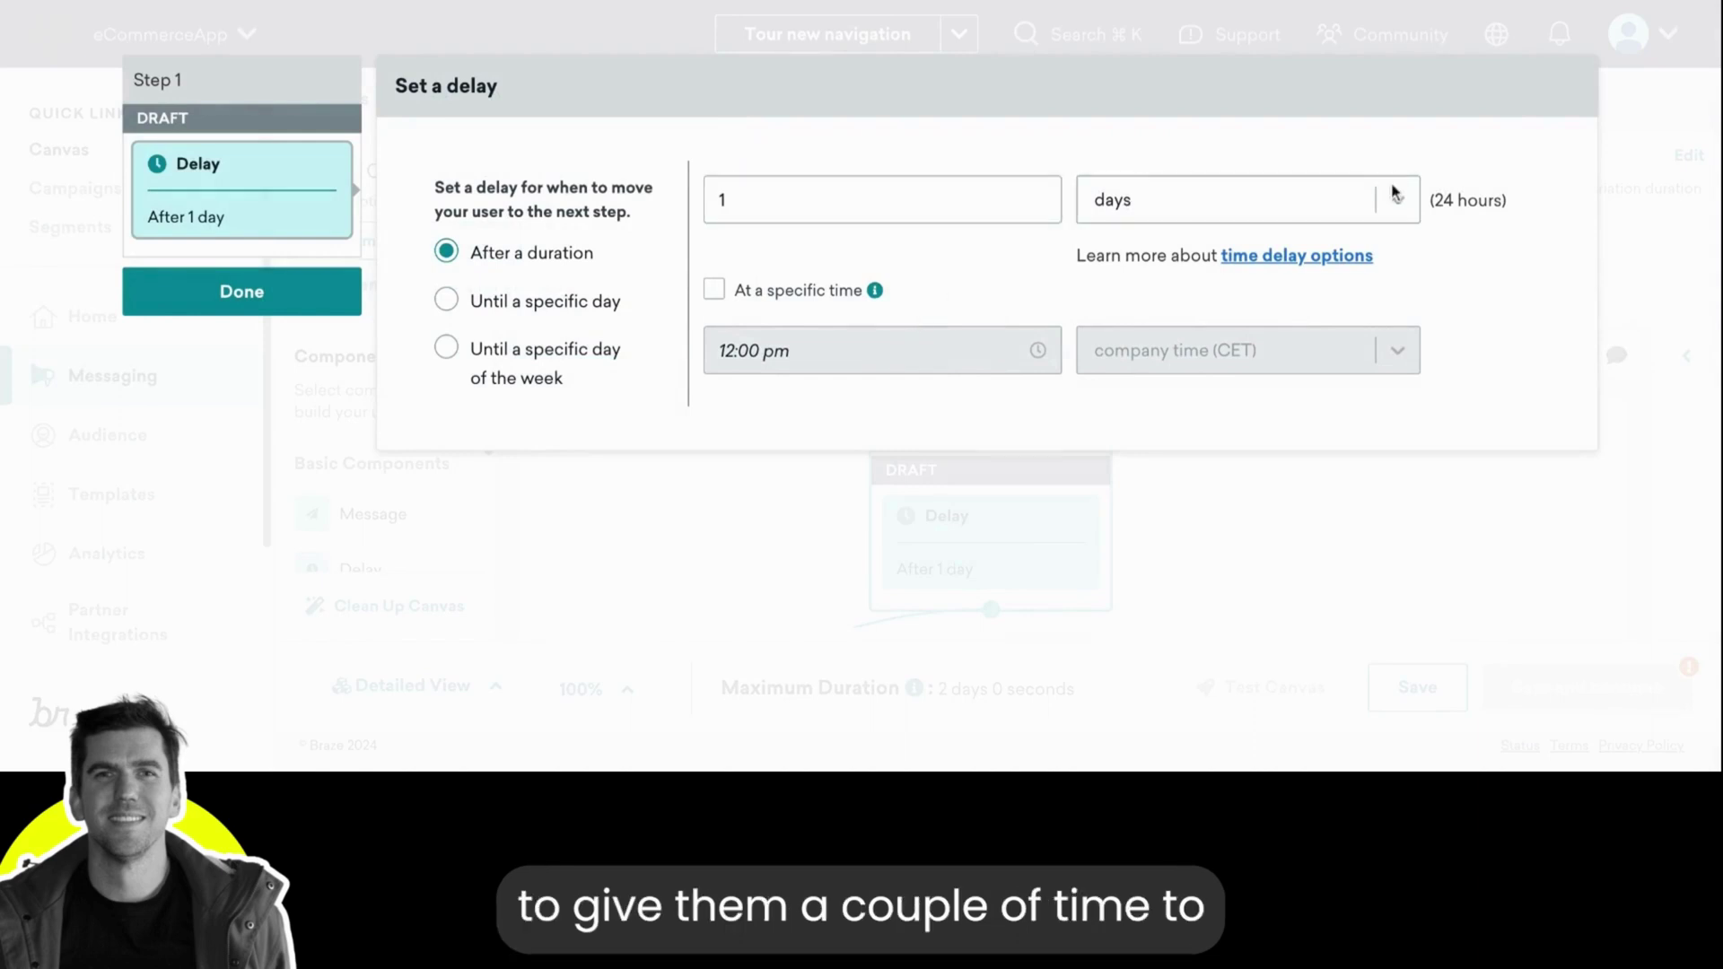
{"action": "left_click", "coordinate": [1285, 200]}
{"action": "left_click", "coordinate": [1283, 324]}
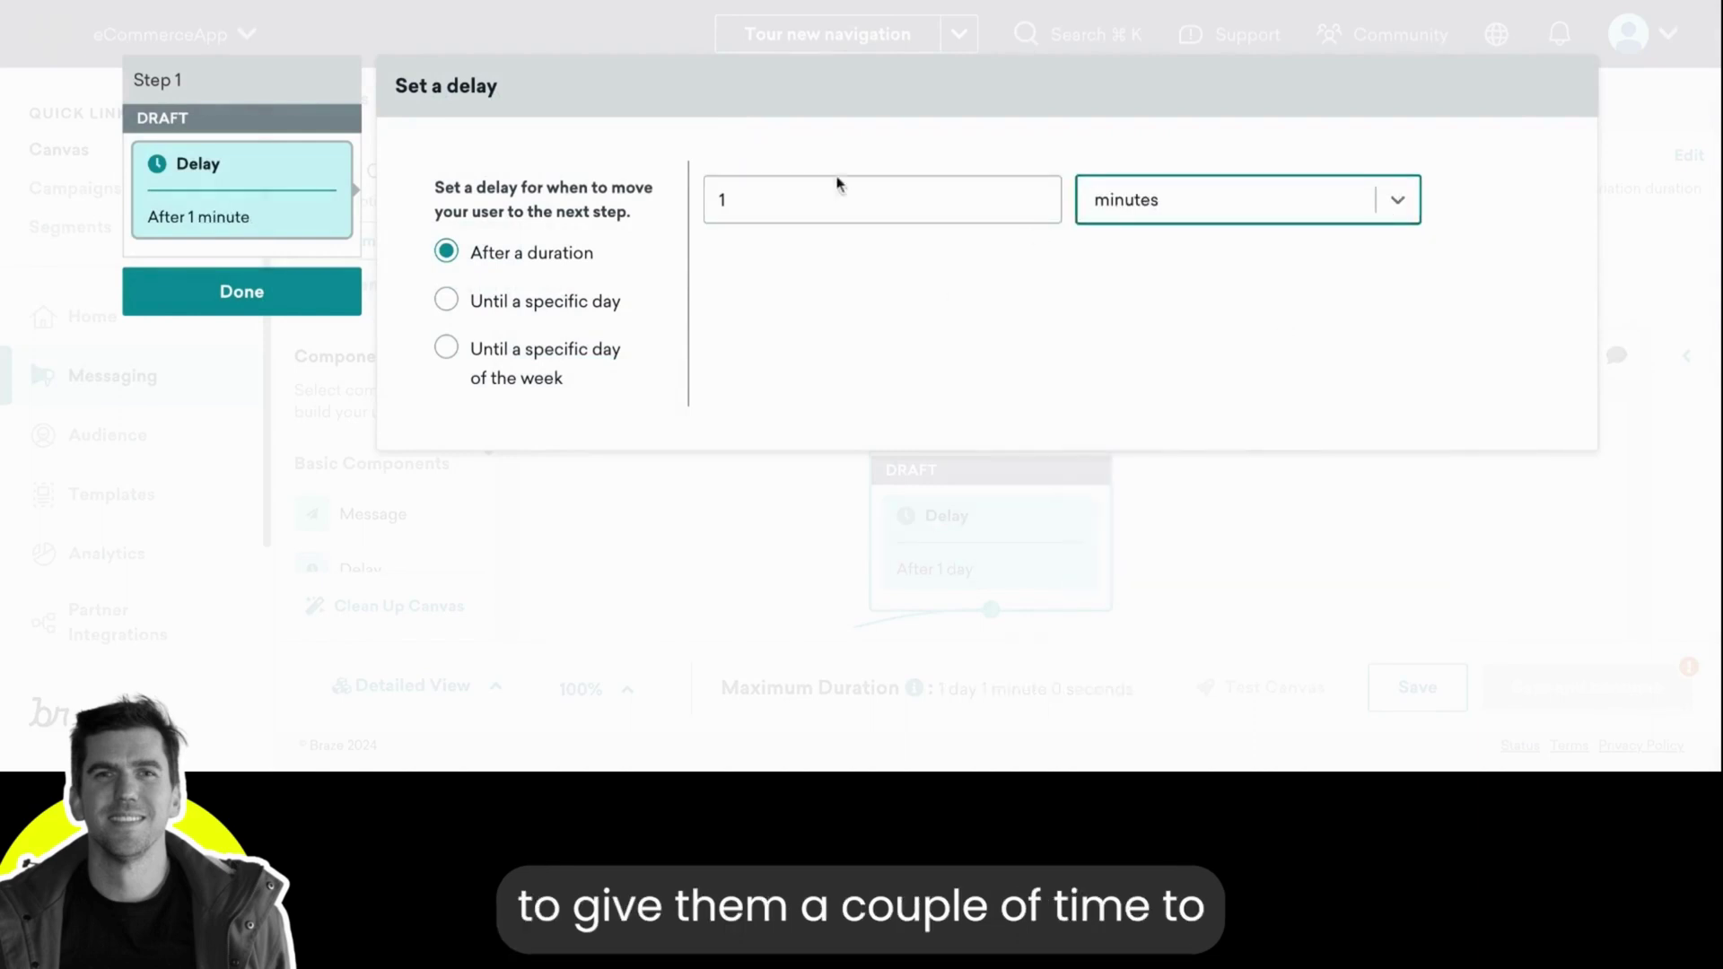
{"action": "left_click", "coordinate": [819, 200]}
{"action": "key", "text": "BackSpace"}
{"action": "type", "text": "30"}
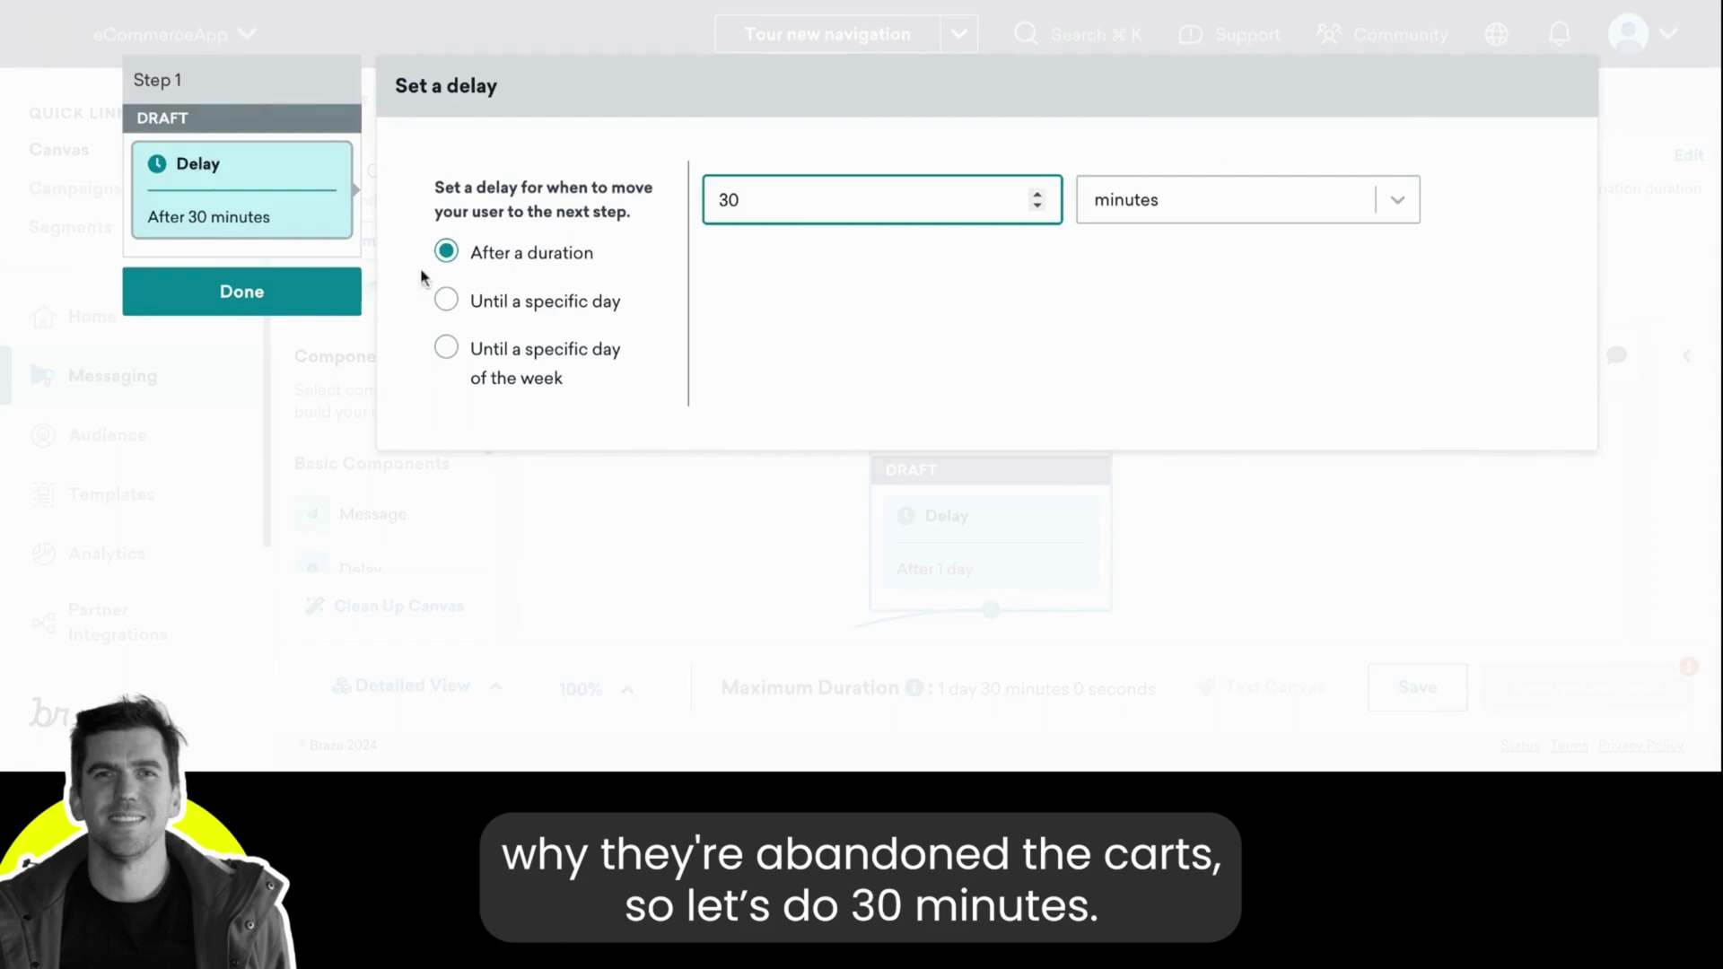
{"action": "left_click", "coordinate": [242, 291]}
{"action": "scroll", "coordinate": [827, 502], "scroll_direction": "down", "scroll_amount": 1}
{"action": "scroll", "coordinate": [821, 498], "scroll_direction": "down", "scroll_amount": 1}
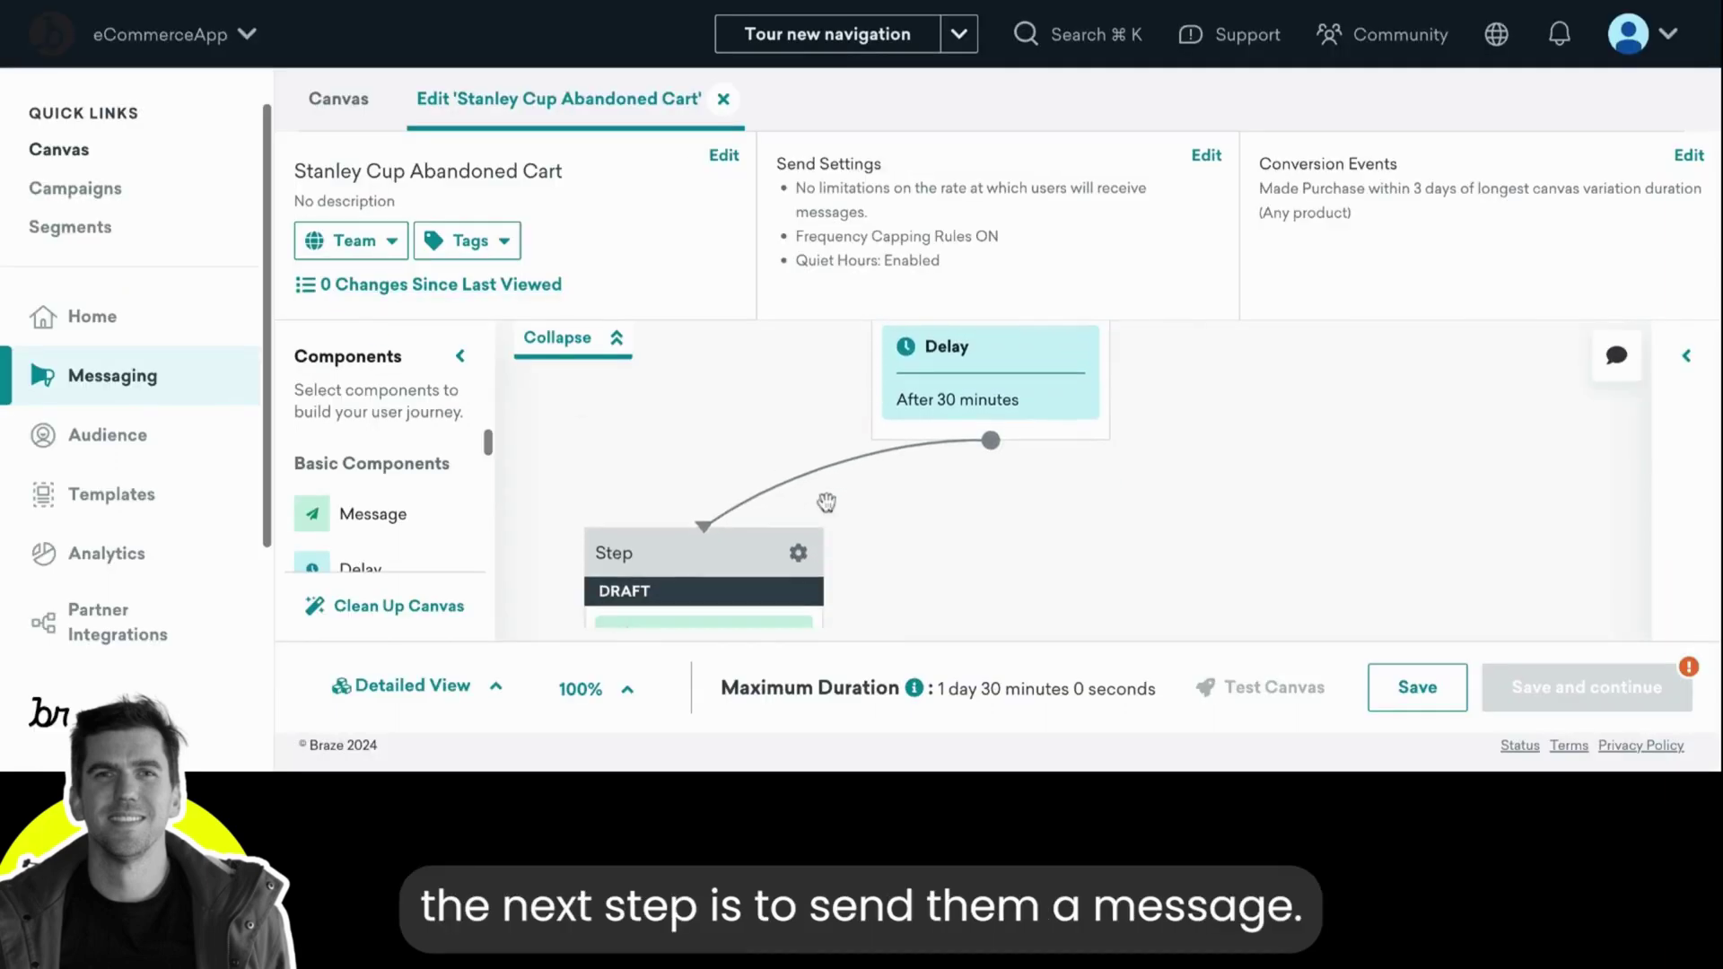
{"action": "scroll", "coordinate": [915, 497], "scroll_direction": "down", "scroll_amount": 1}
{"action": "scroll", "coordinate": [931, 501], "scroll_direction": "down", "scroll_amount": 1}
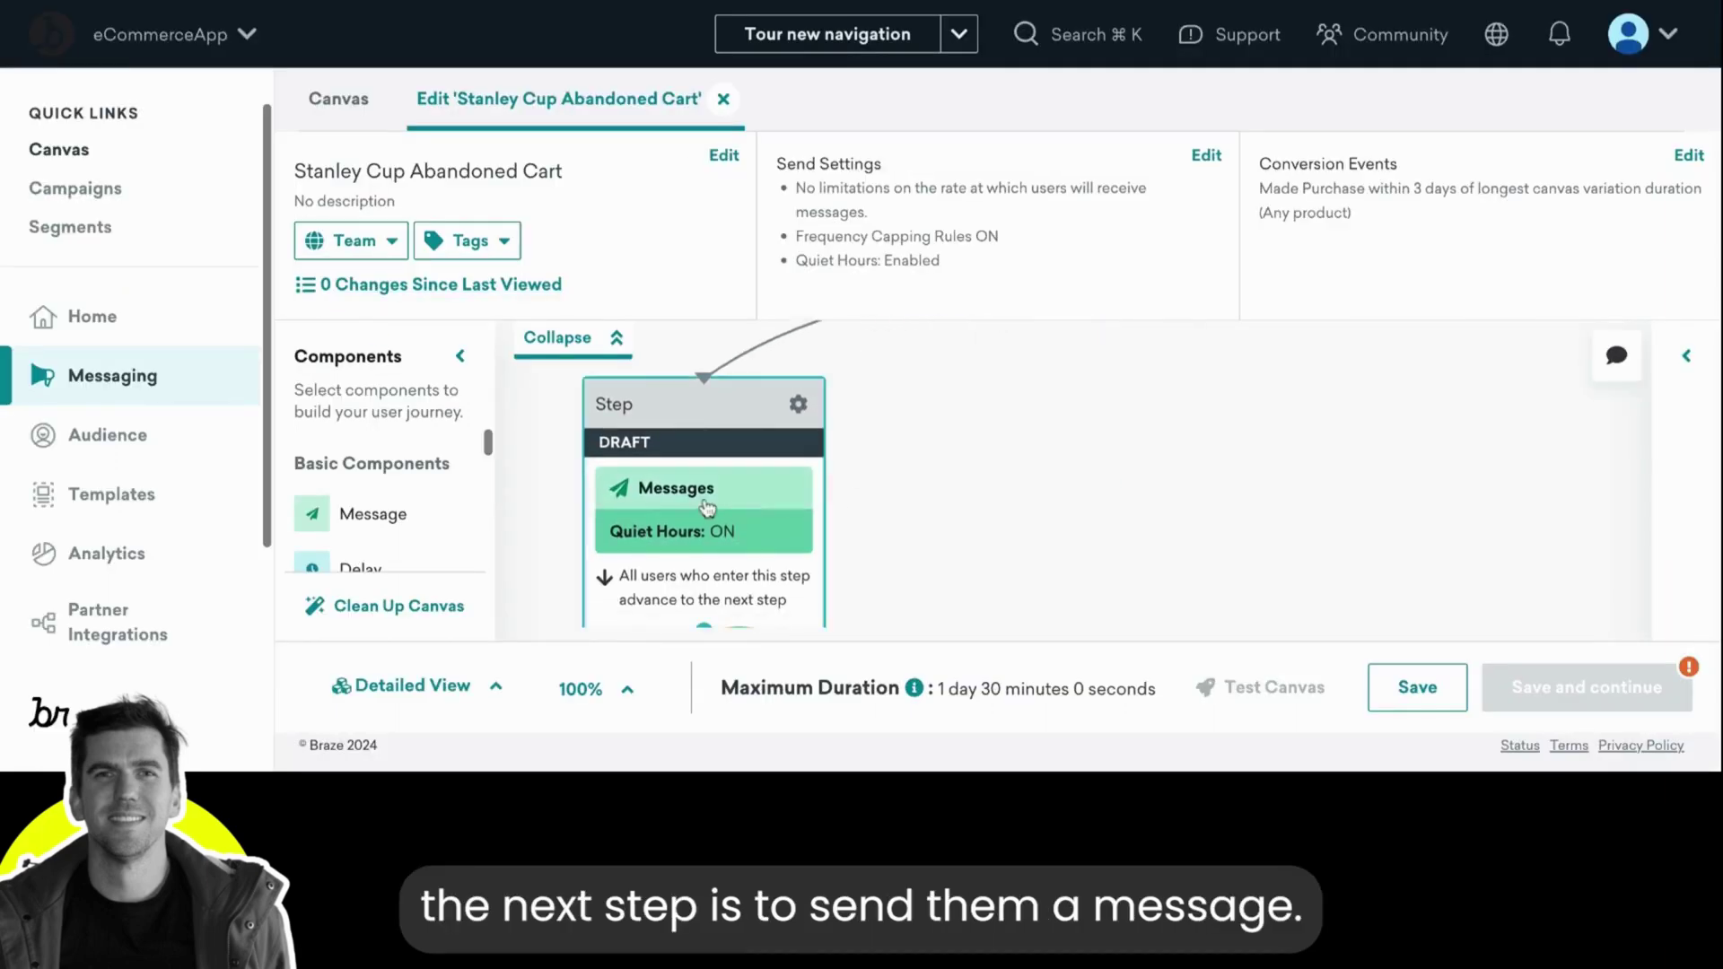
Step: Set the Messages step to iOS Push and begin the title 'Hey, you forgot your cup!'
{"action": "left_click", "coordinate": [706, 508]}
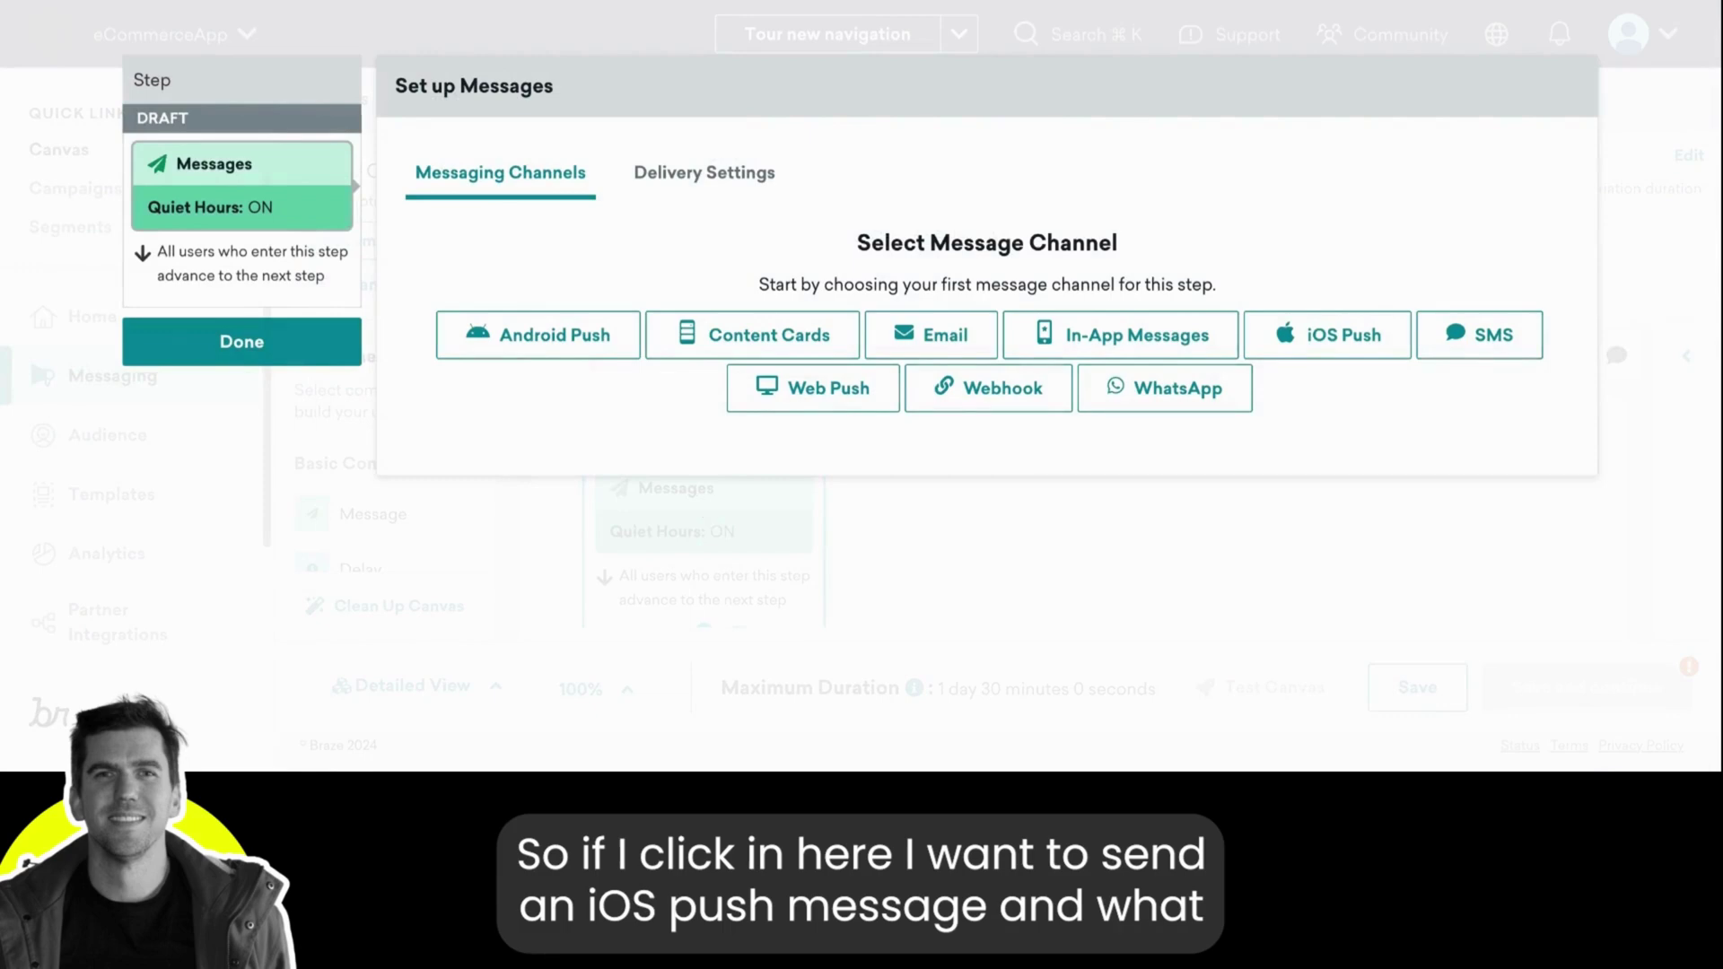
{"action": "left_click", "coordinate": [1326, 336]}
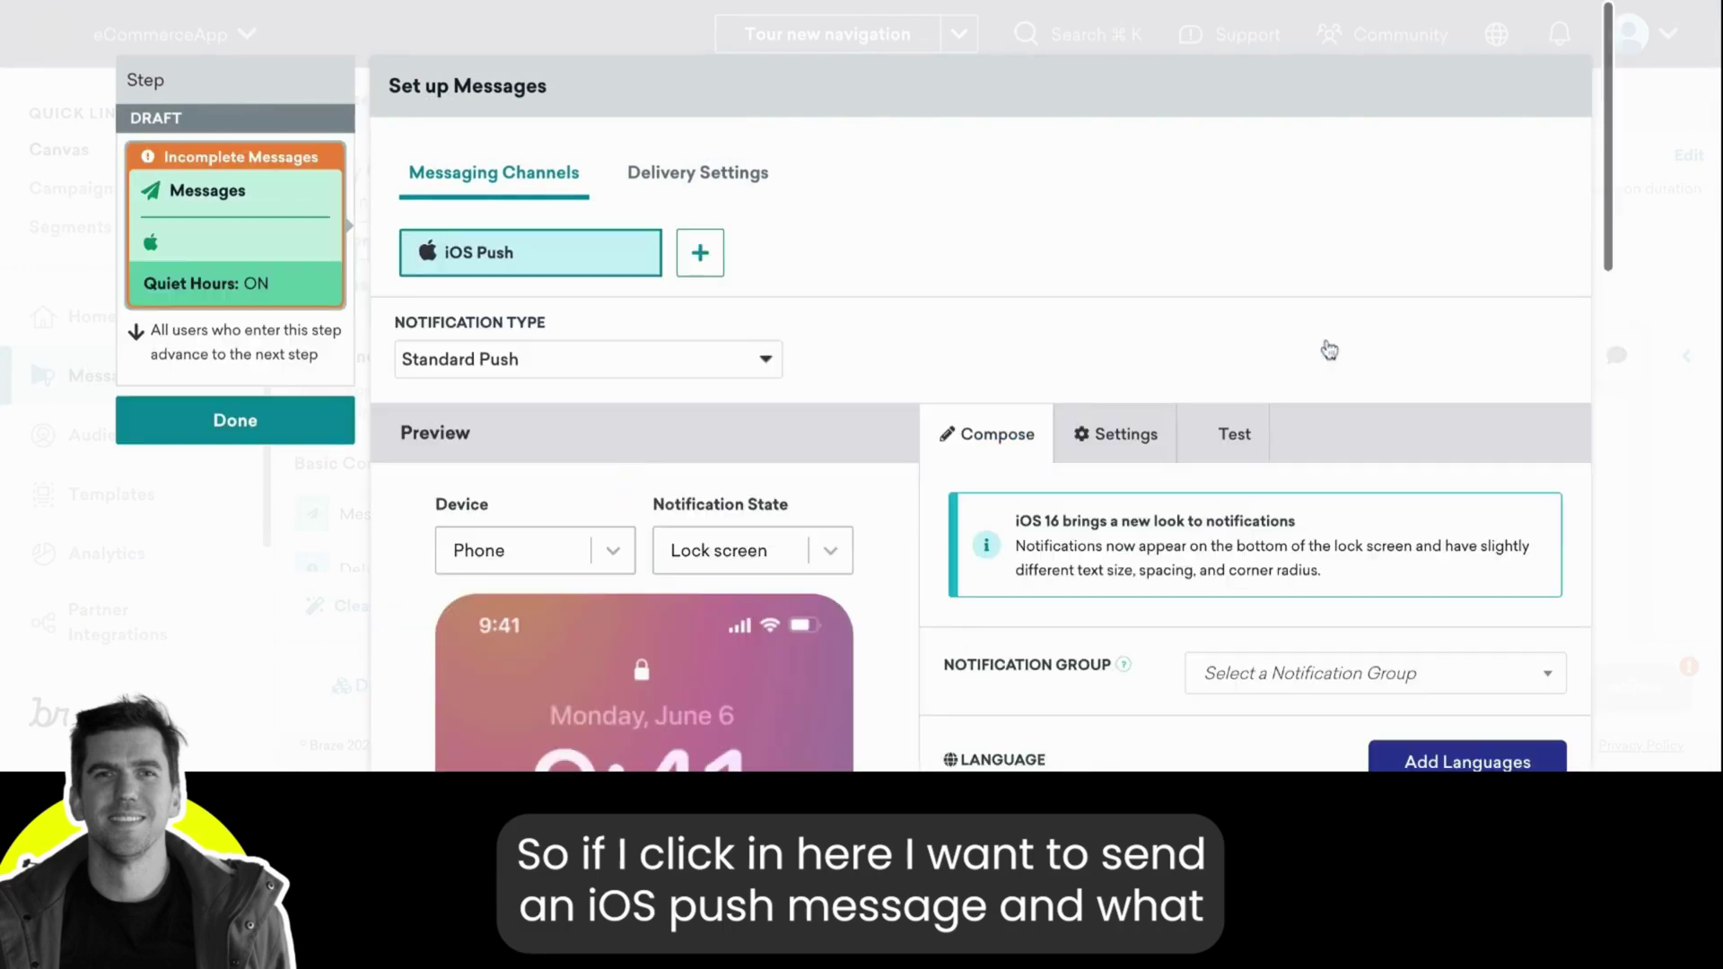
{"action": "scroll", "coordinate": [1329, 350], "scroll_direction": "down", "scroll_amount": 2}
{"action": "scroll", "coordinate": [1329, 350], "scroll_direction": "down", "scroll_amount": 2}
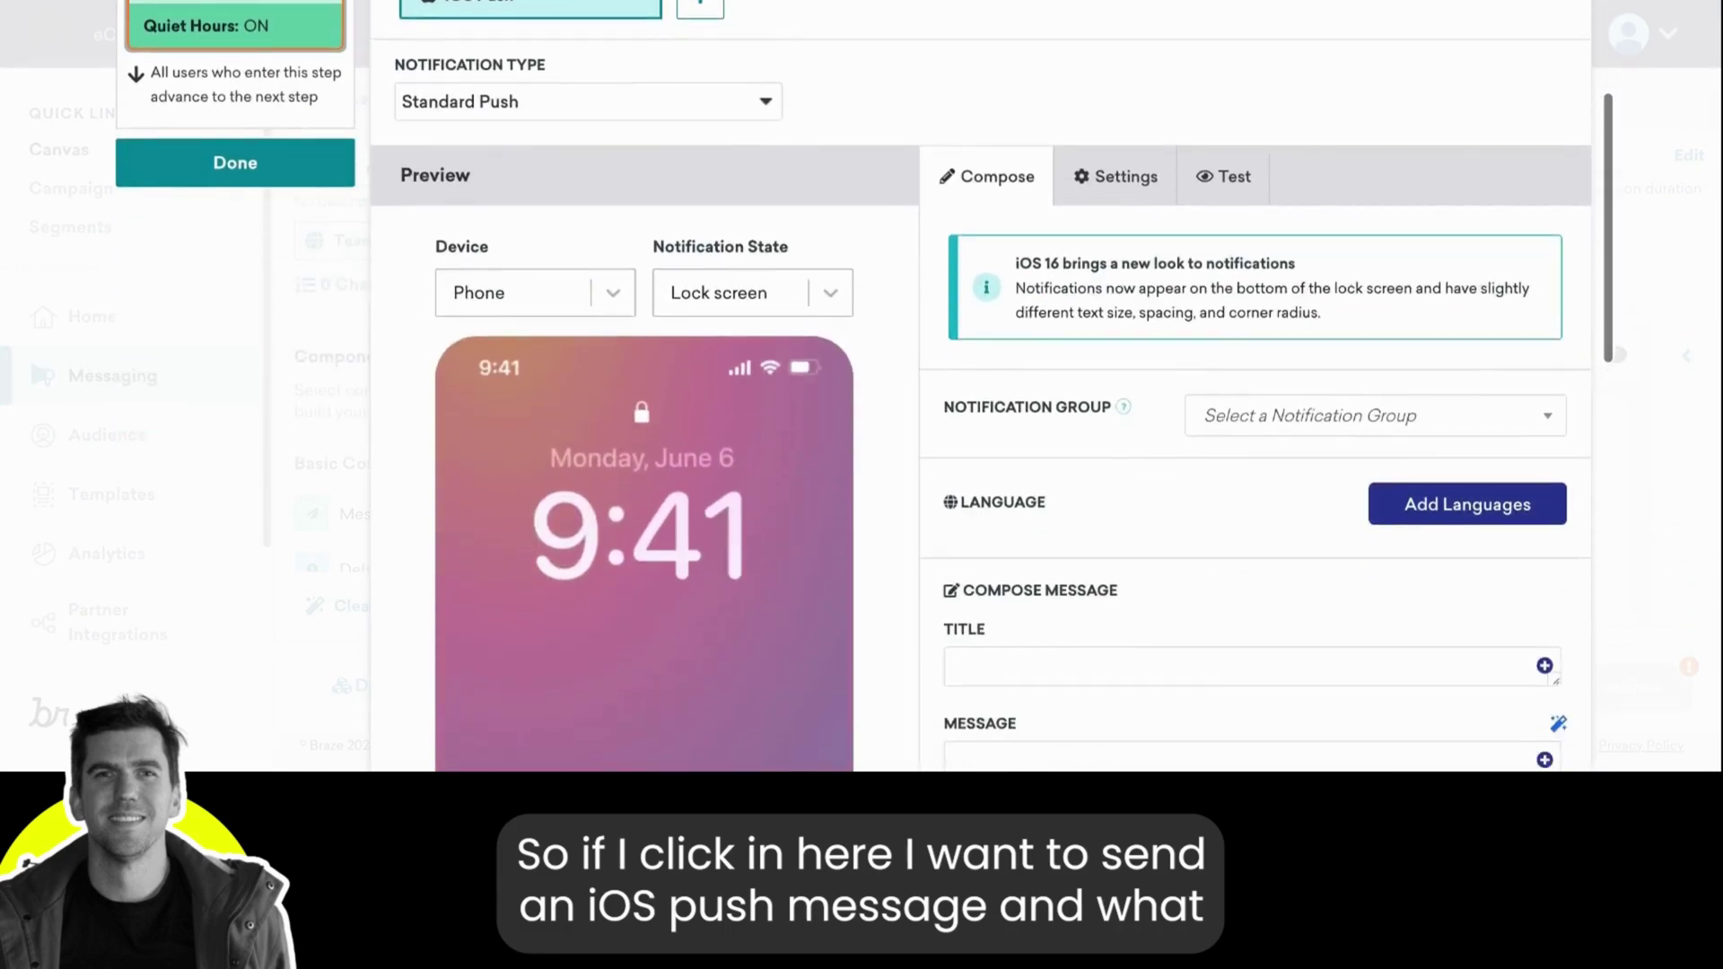
{"action": "scroll", "coordinate": [1200, 411], "scroll_direction": "down", "scroll_amount": 2}
{"action": "scroll", "coordinate": [1199, 411], "scroll_direction": "down", "scroll_amount": 1}
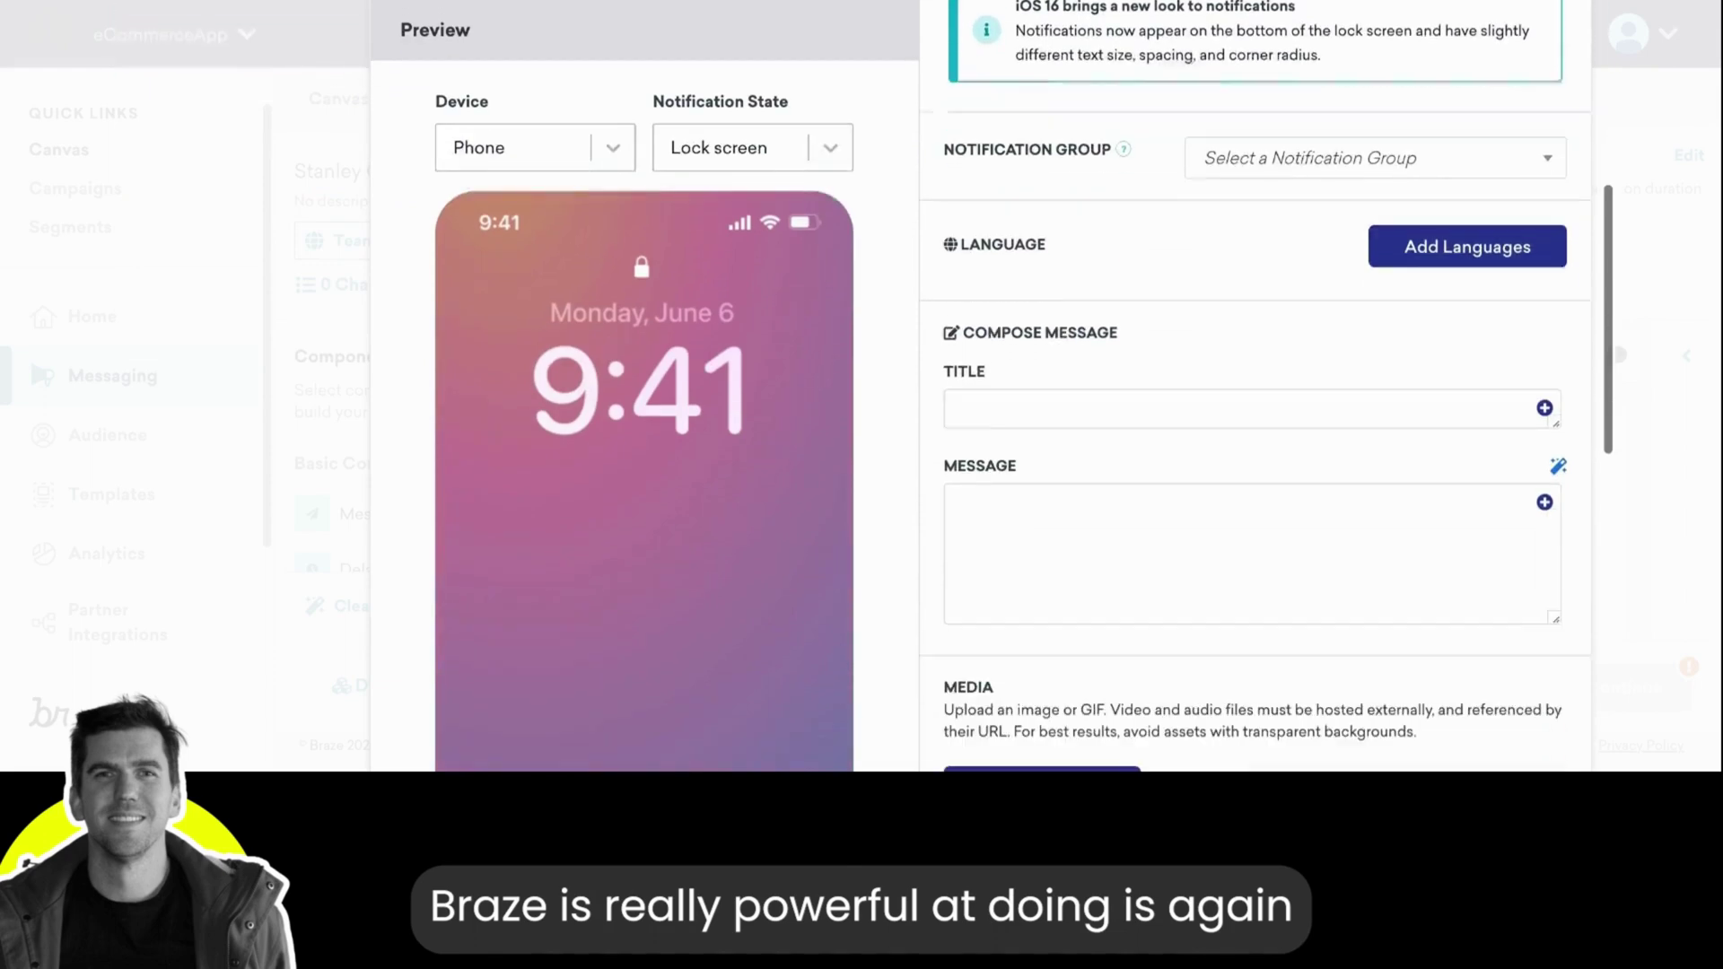
{"action": "left_click", "coordinate": [1200, 410]}
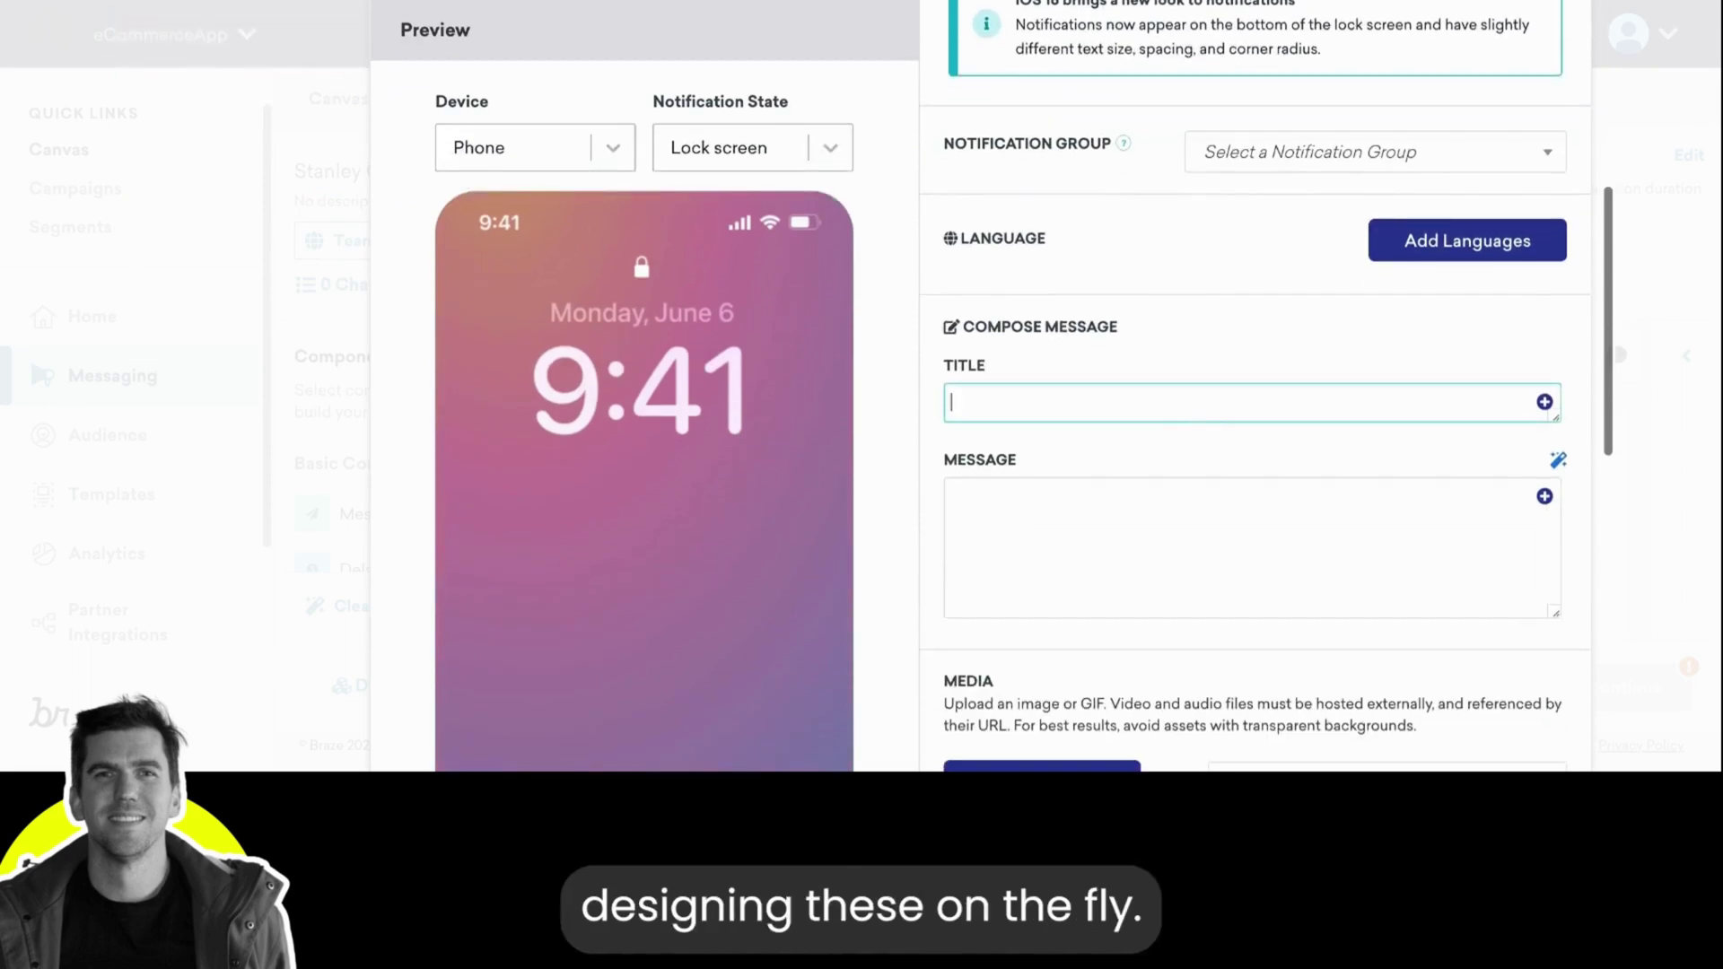
{"action": "type", "text": "Hey, you forg"}
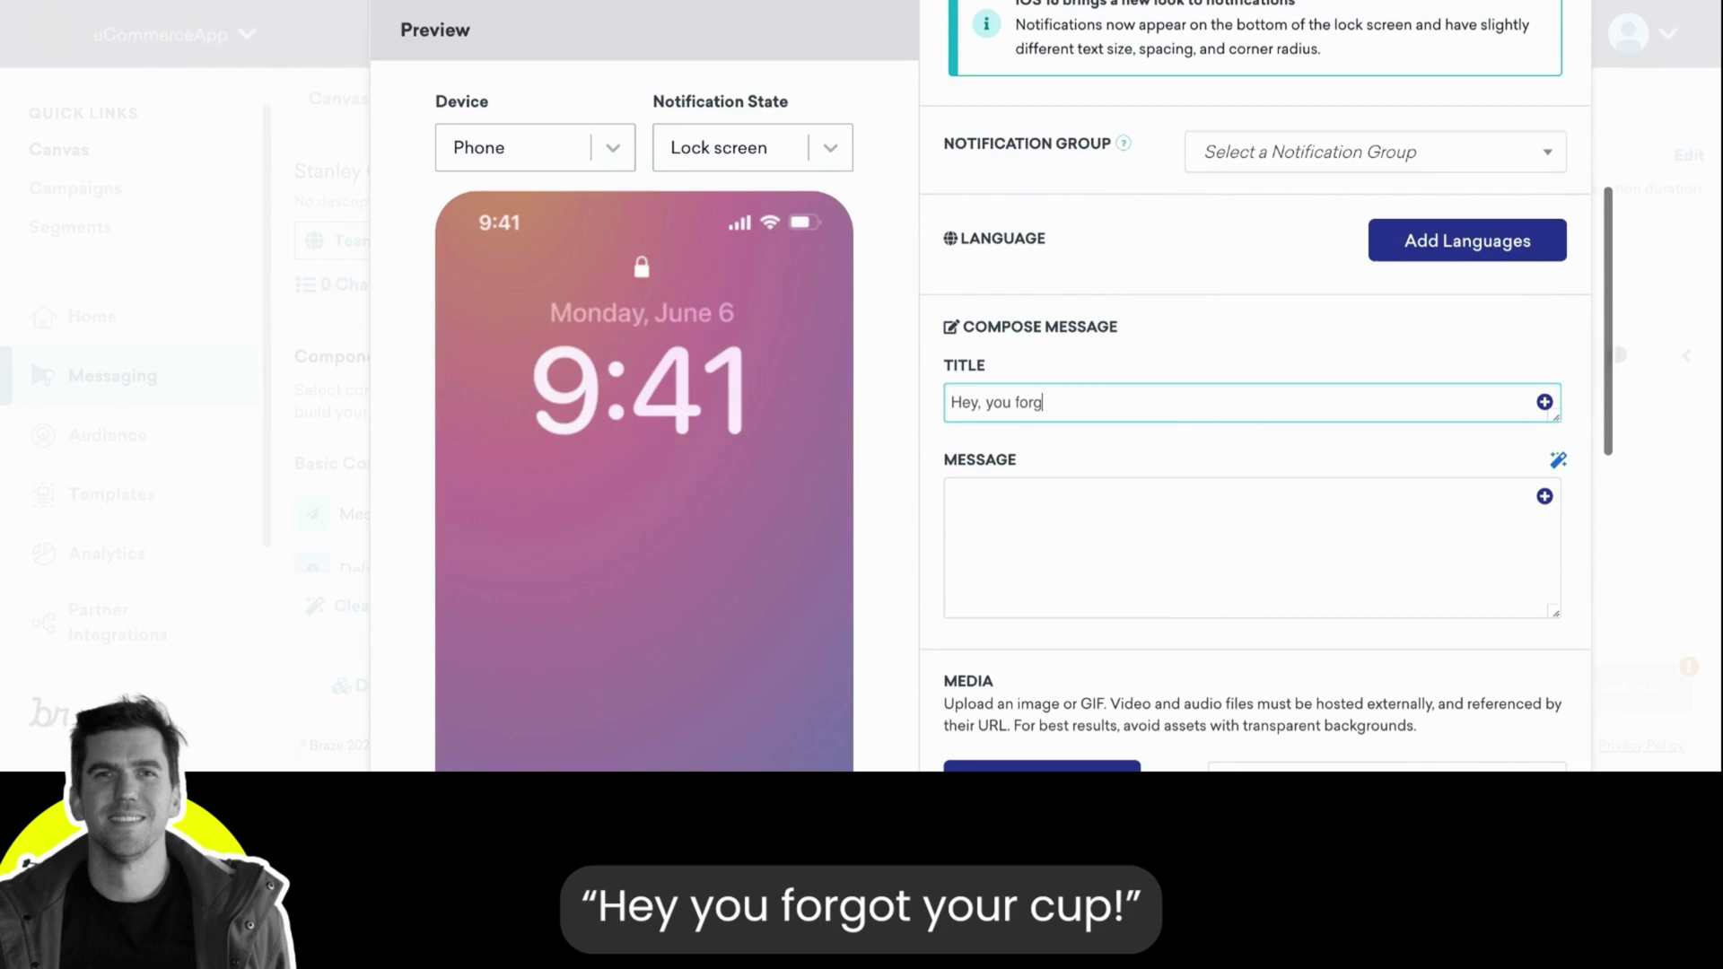
{"action": "type", "text": "ot your cup!"}
Step: Start the push body with a first_name personalization tag and a fallback value
{"action": "left_click", "coordinate": [1141, 511]}
{"action": "type", "text": "Hey"}
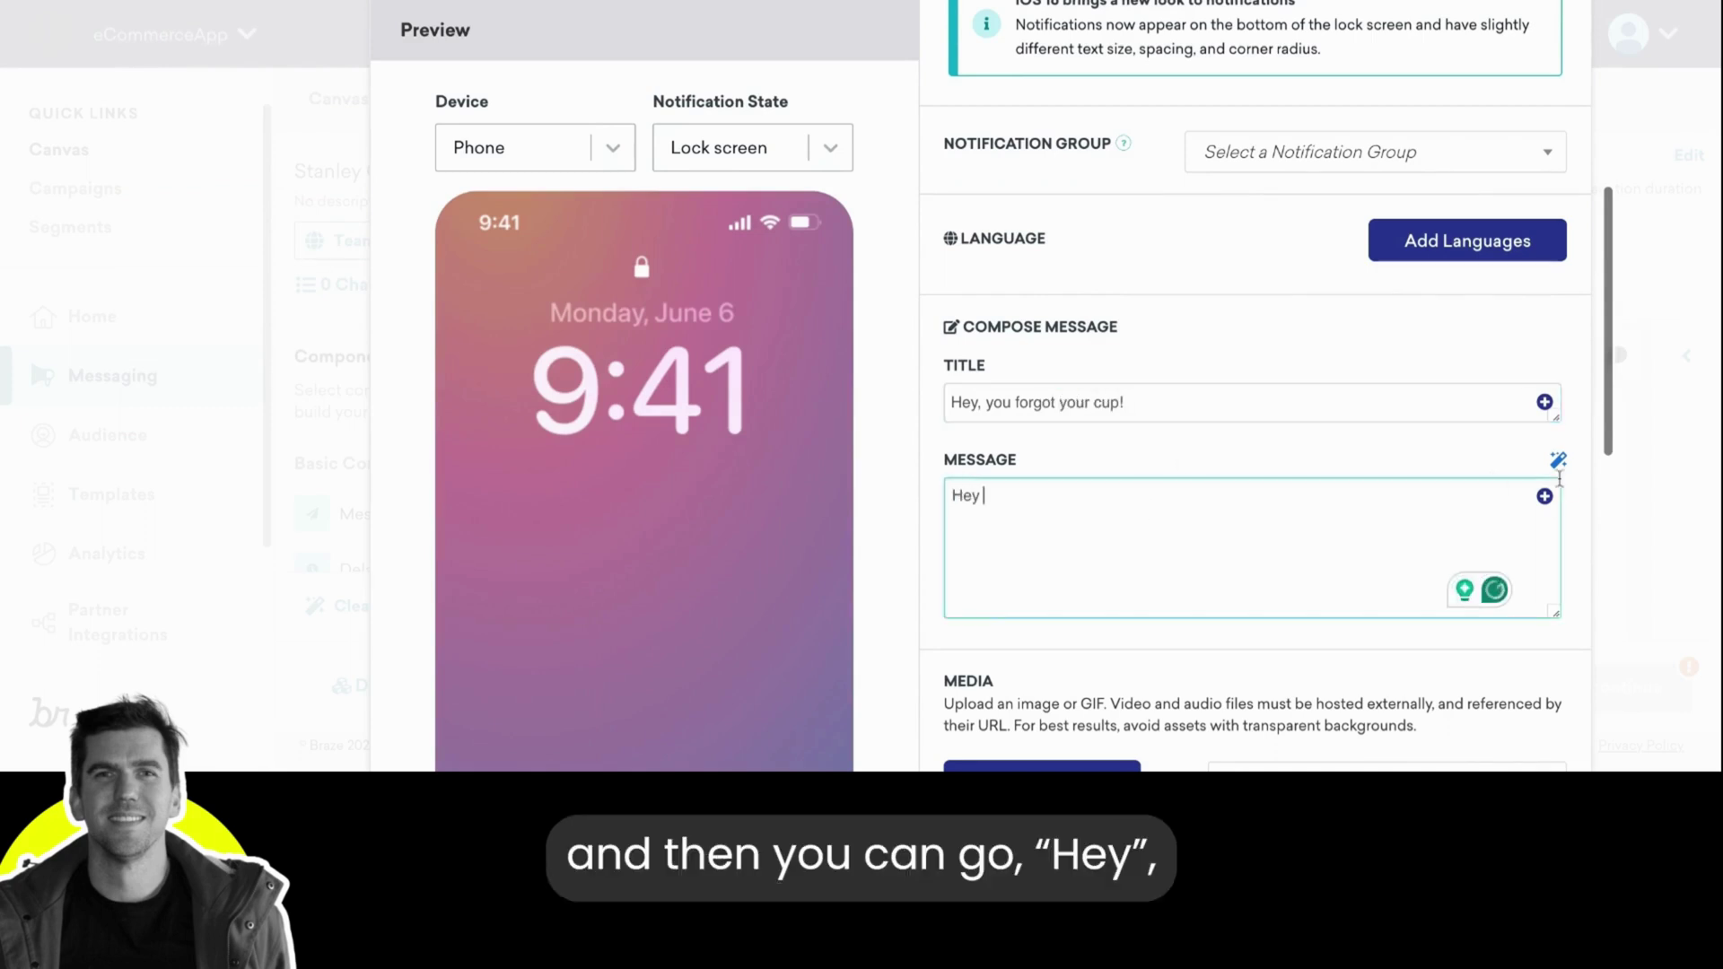
{"action": "left_click", "coordinate": [1559, 462]}
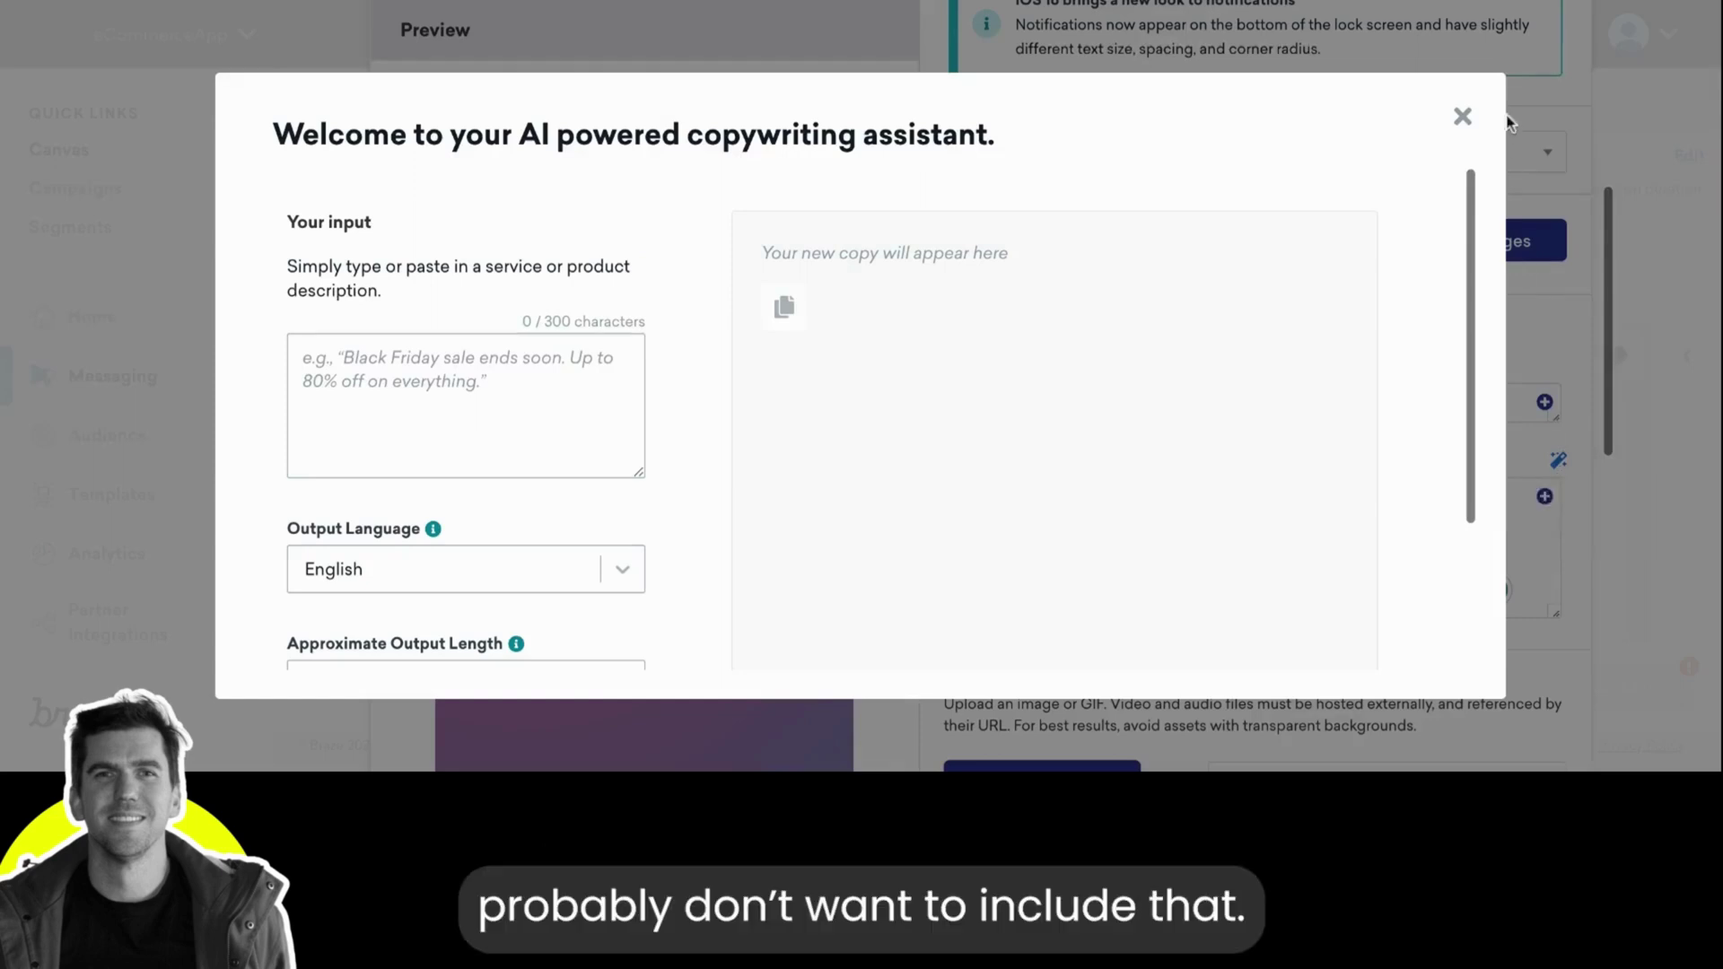
{"action": "left_click", "coordinate": [1466, 117]}
{"action": "left_click", "coordinate": [1544, 495]}
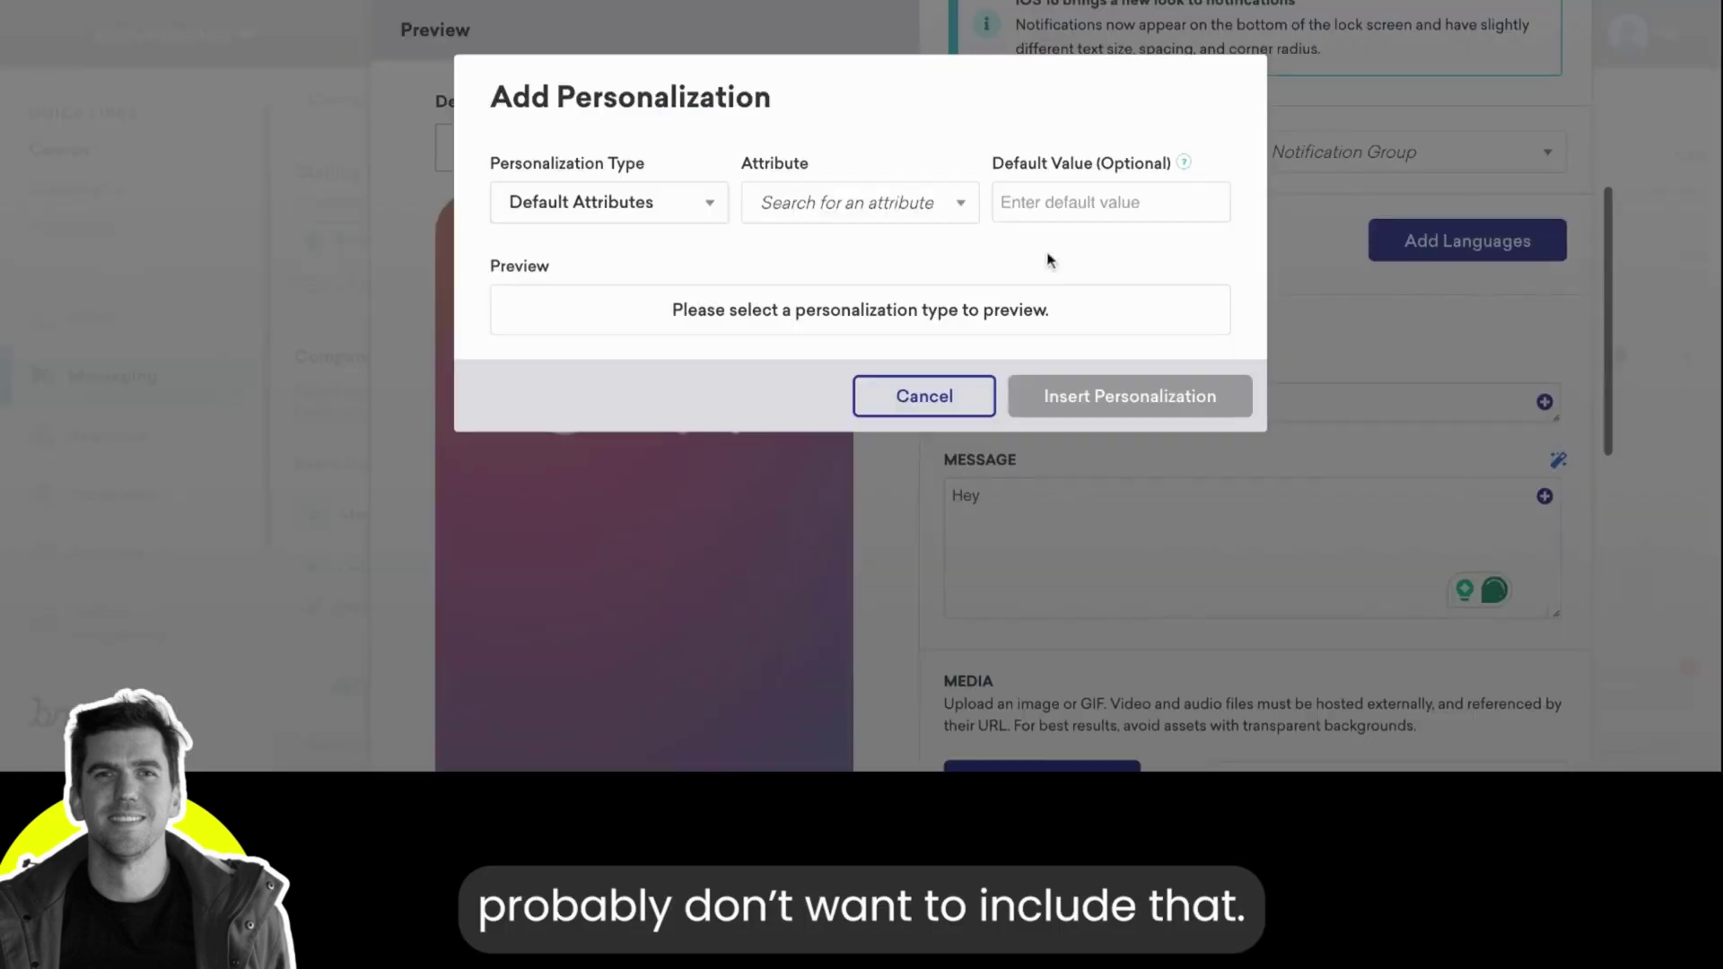
{"action": "left_click", "coordinate": [896, 204]}
{"action": "type", "text": "fi"}
{"action": "left_click", "coordinate": [853, 301]}
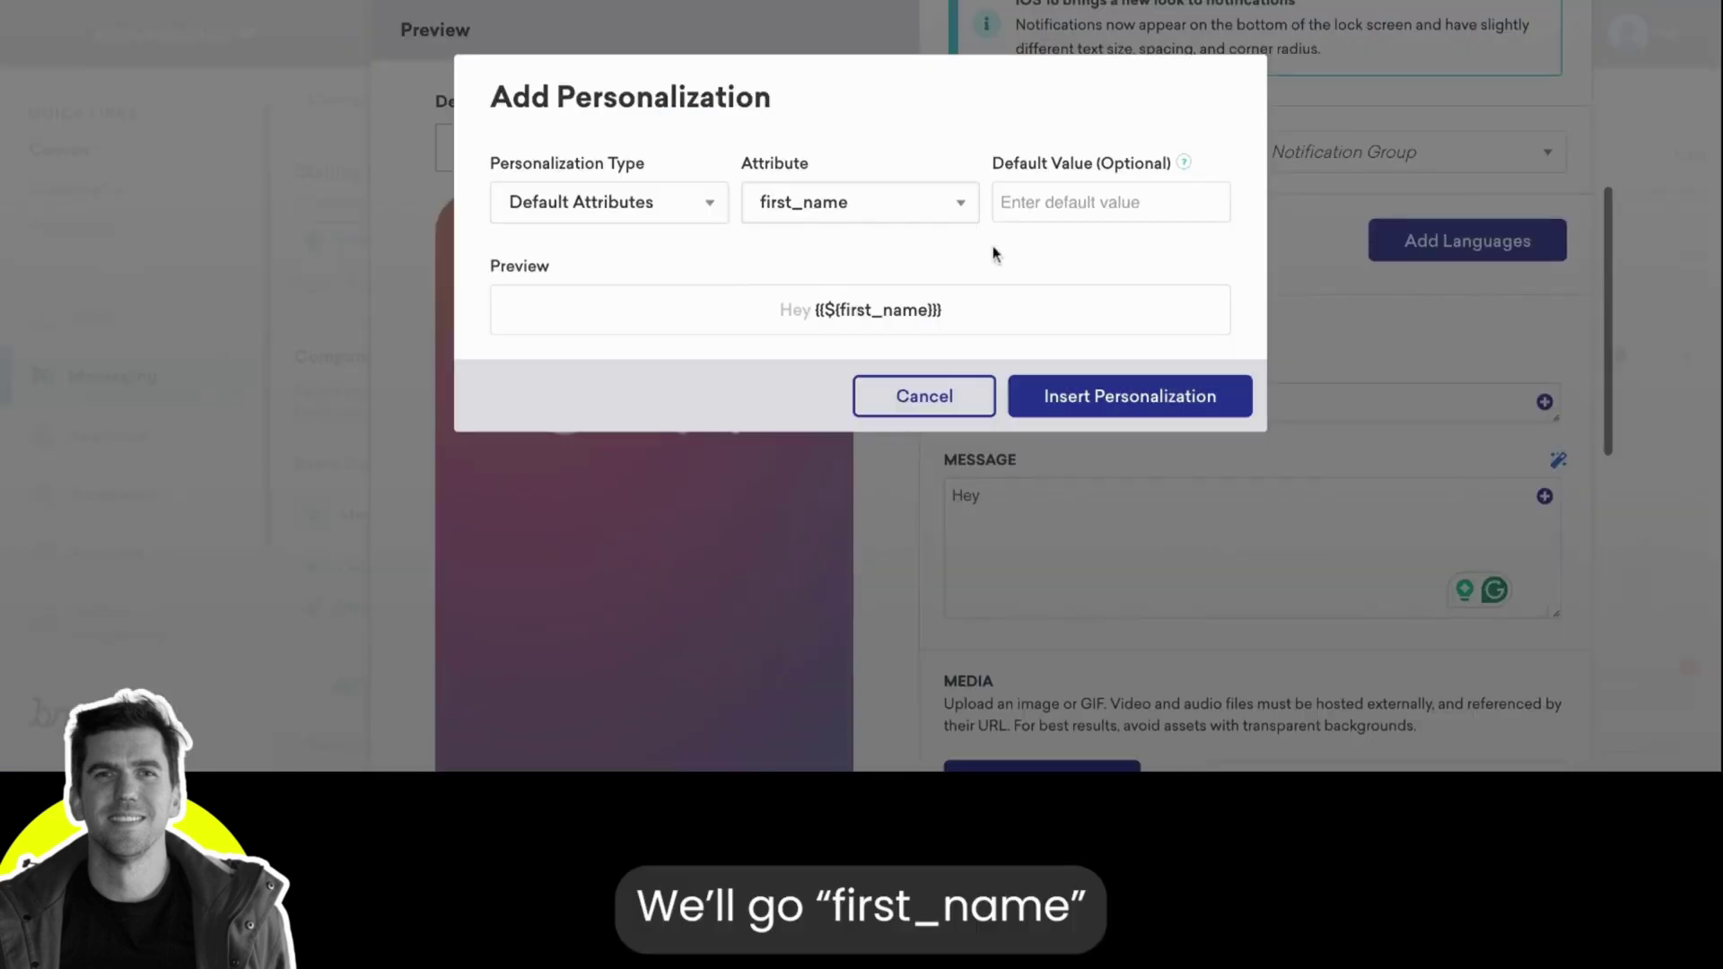
{"action": "left_click", "coordinate": [1131, 214]}
{"action": "type", "text": "there"}
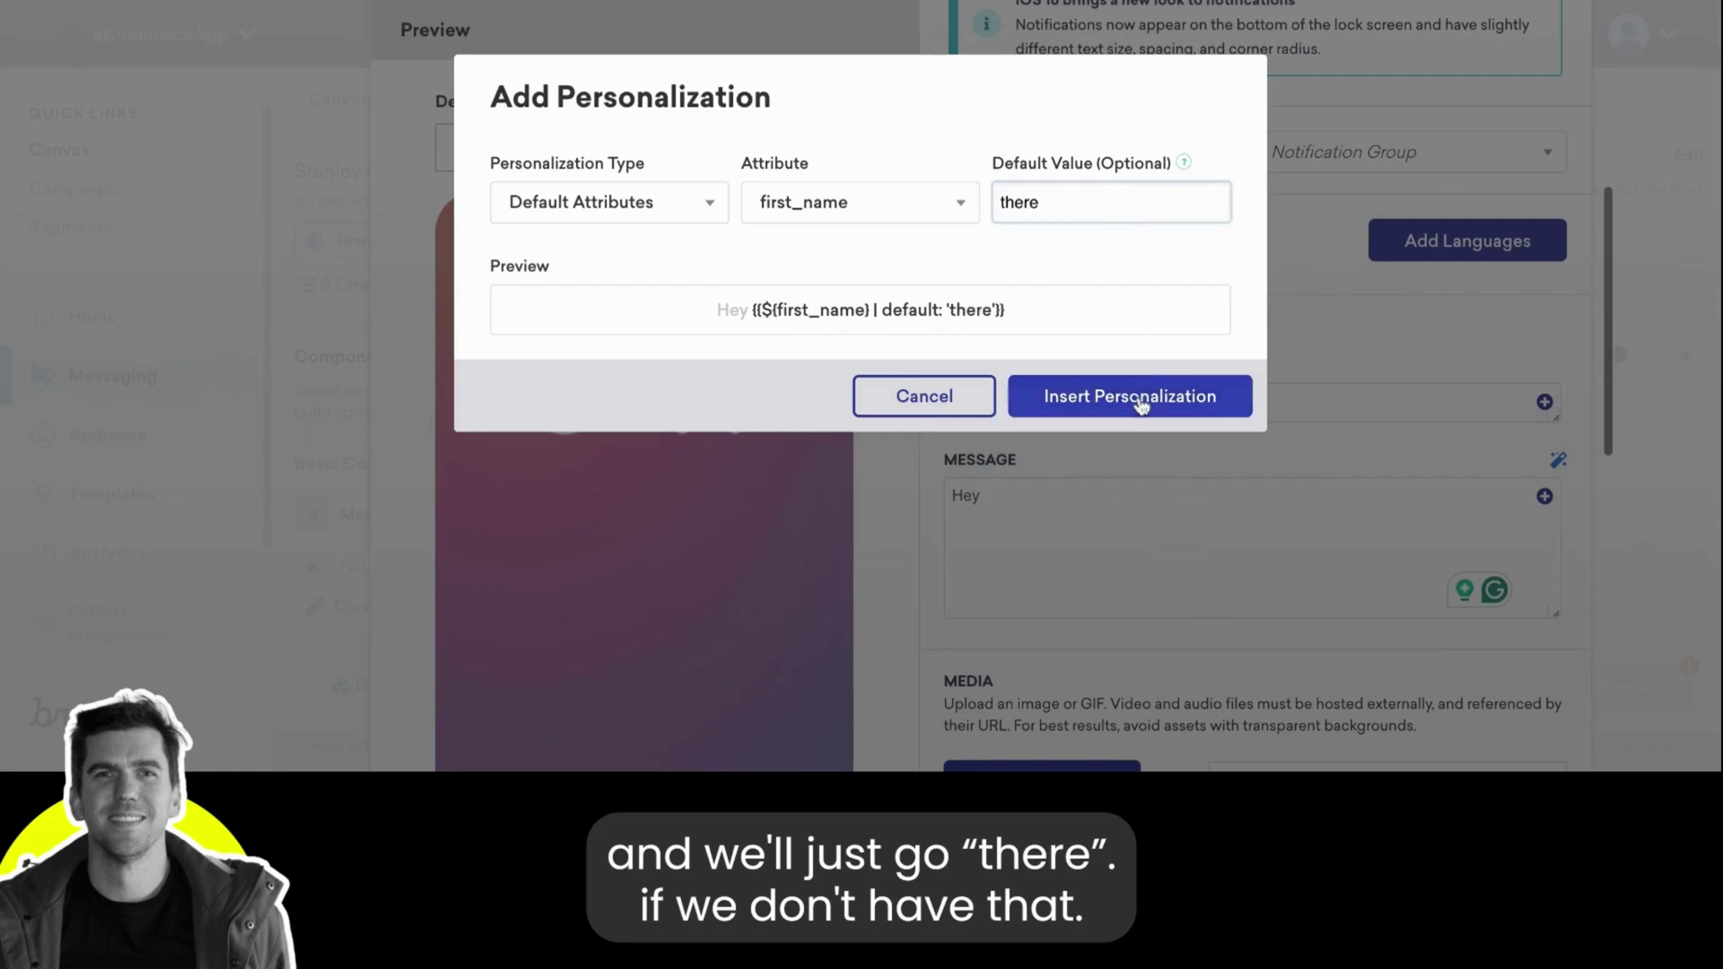
{"action": "left_click", "coordinate": [1144, 393]}
Step: Finish the cart-reminder message, fix the 'crowd' typo and repeated 'be', then add an image
{"action": "left_click", "coordinate": [1301, 504]}
{"action": "key", "text": "Return"}
{"action": "key", "text": "Return"}
{"action": "type", "text": "You"}
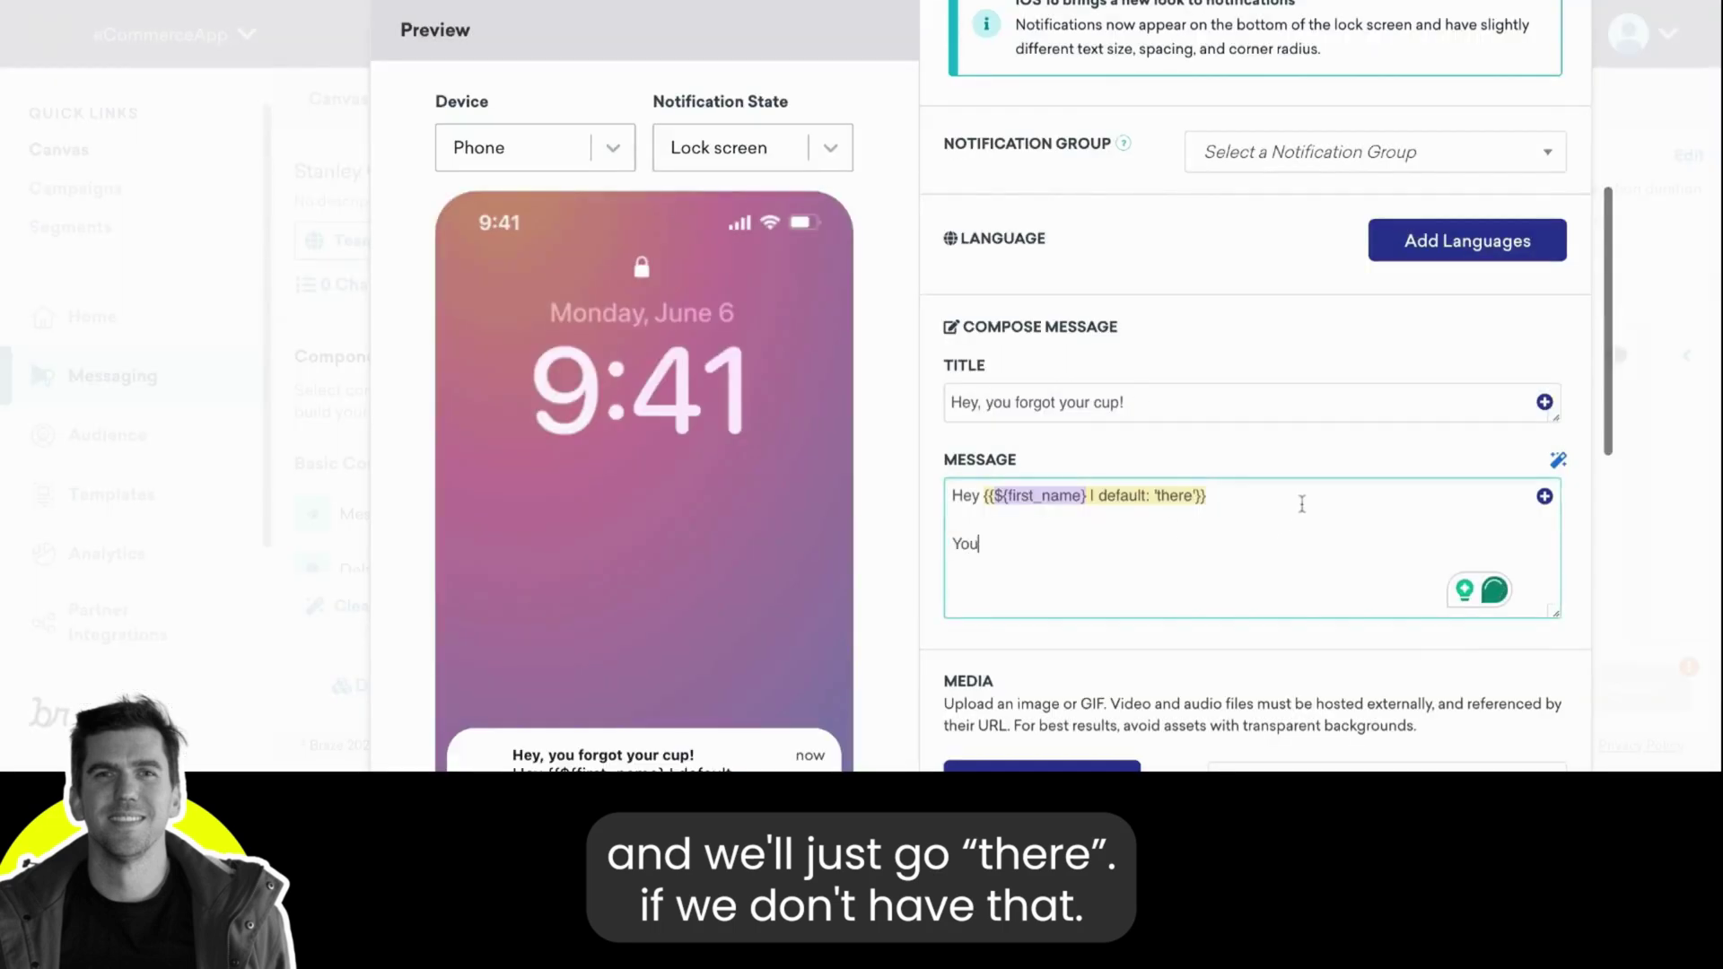
{"action": "type", "text": " left ou"}
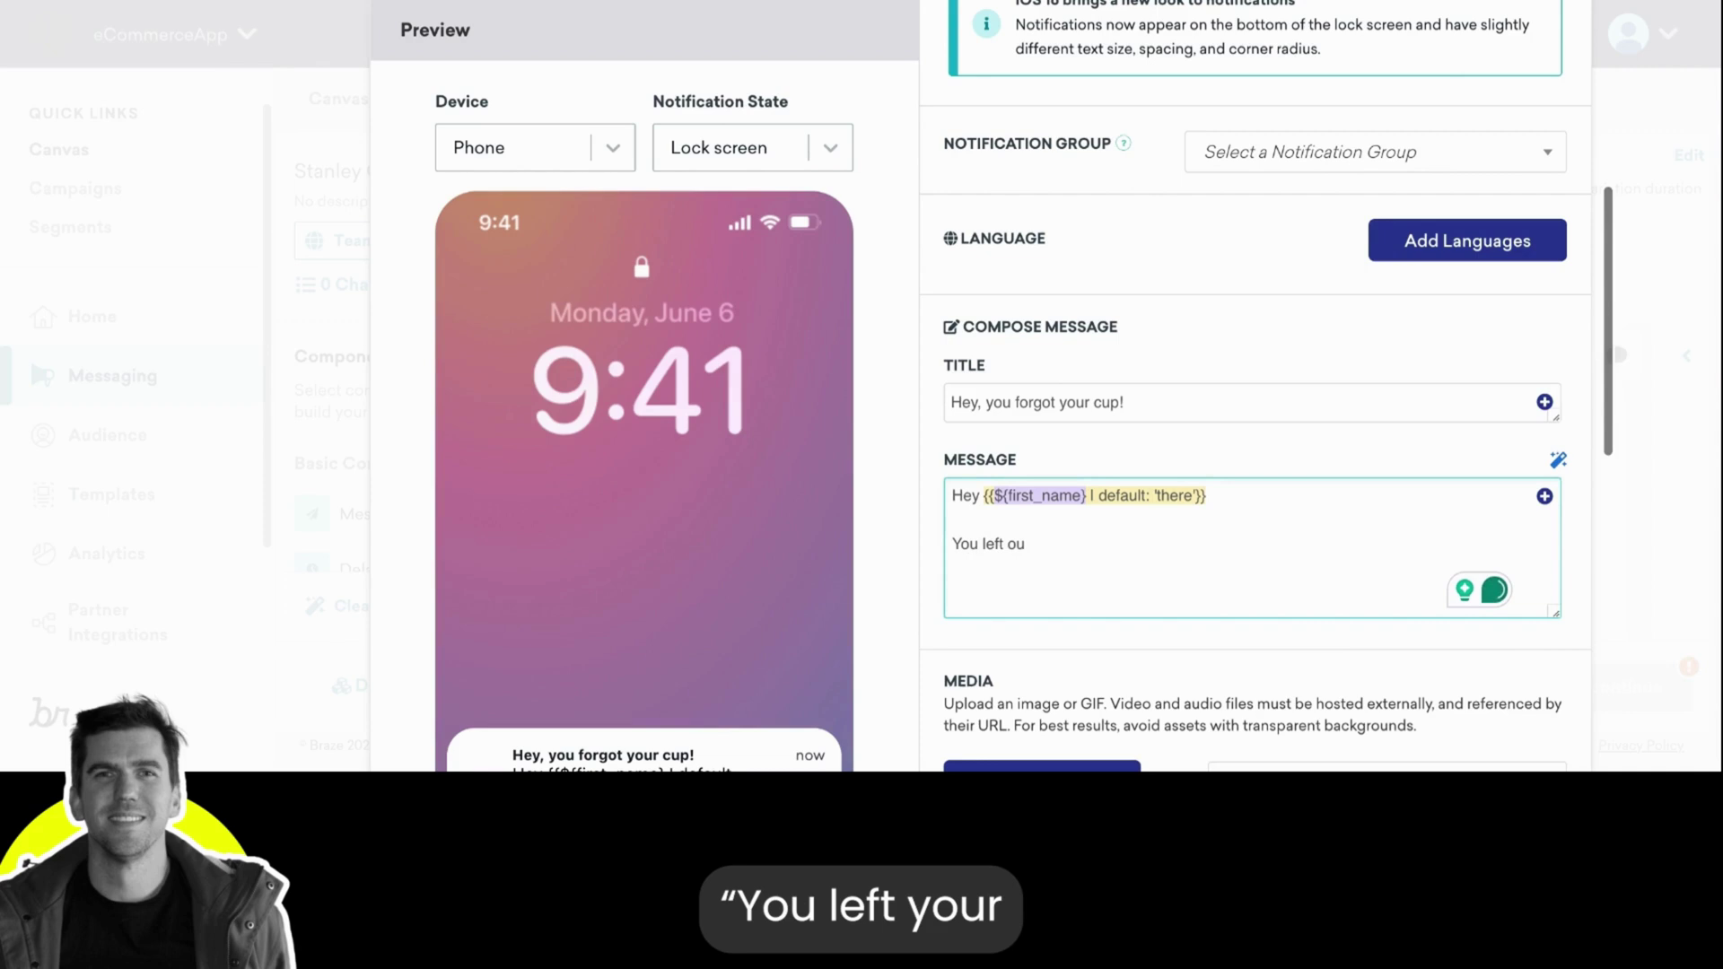
{"action": "key", "text": "BackSpace"}
{"action": "key", "text": "BackSpace"}
{"action": "type", "text": "your really coo"}
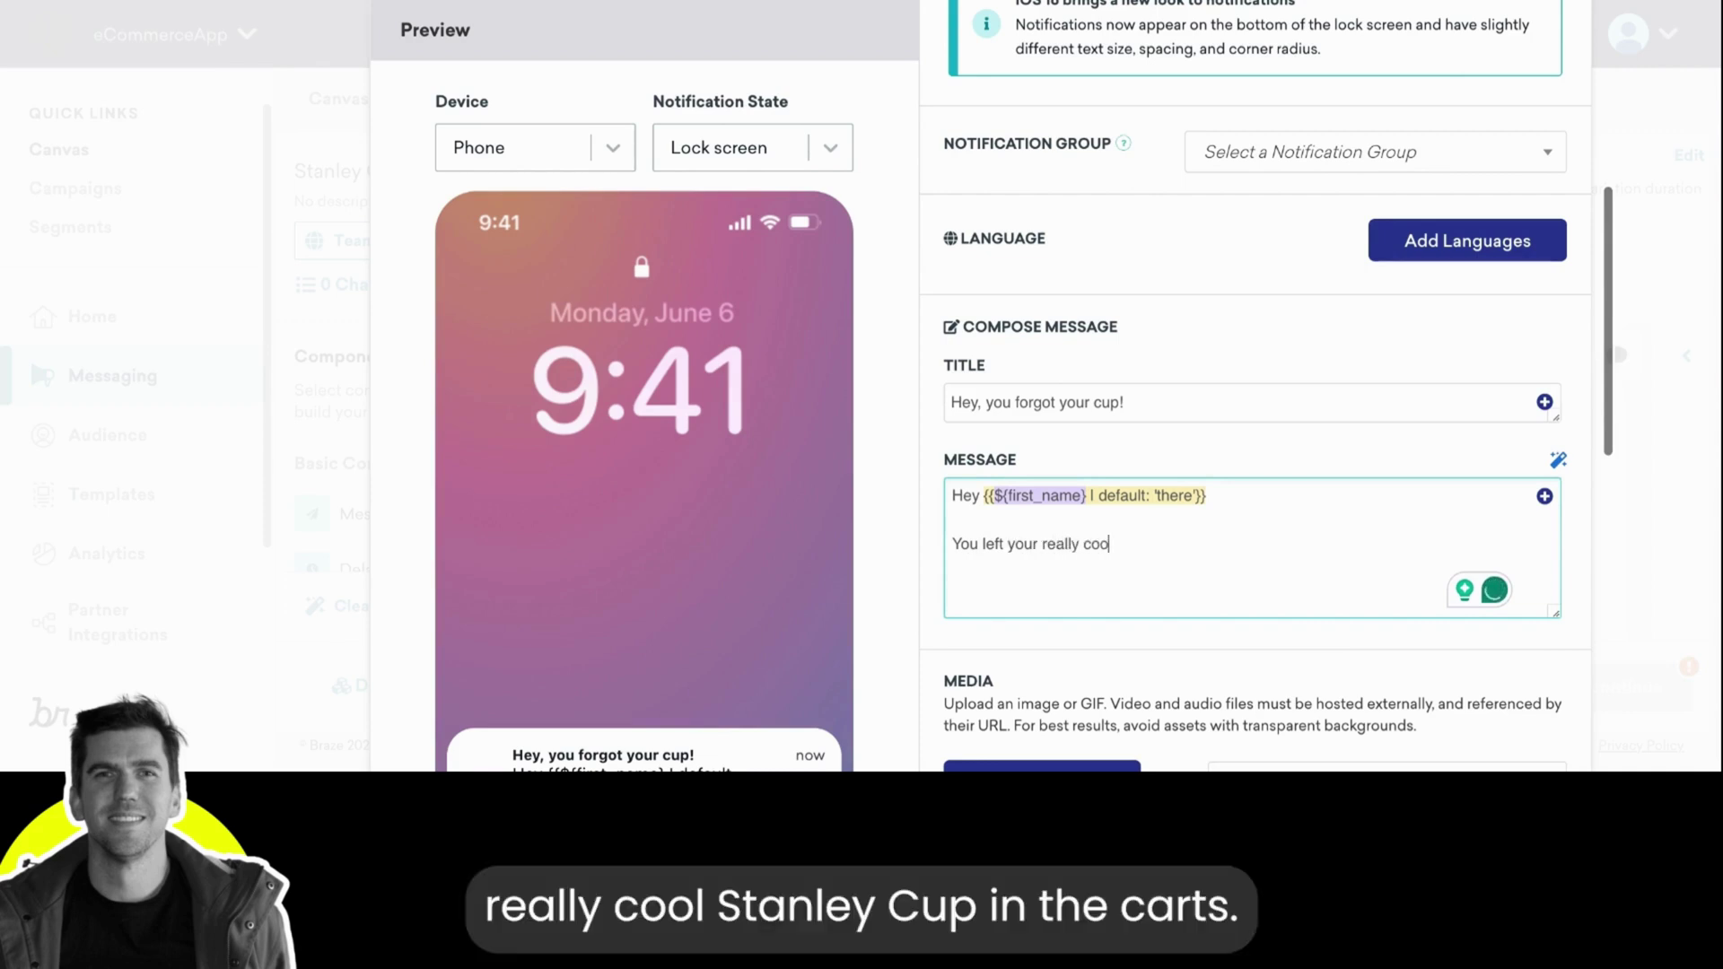
{"action": "type", "text": "l Stanley cup"}
{"action": "type", "text": " in the car."}
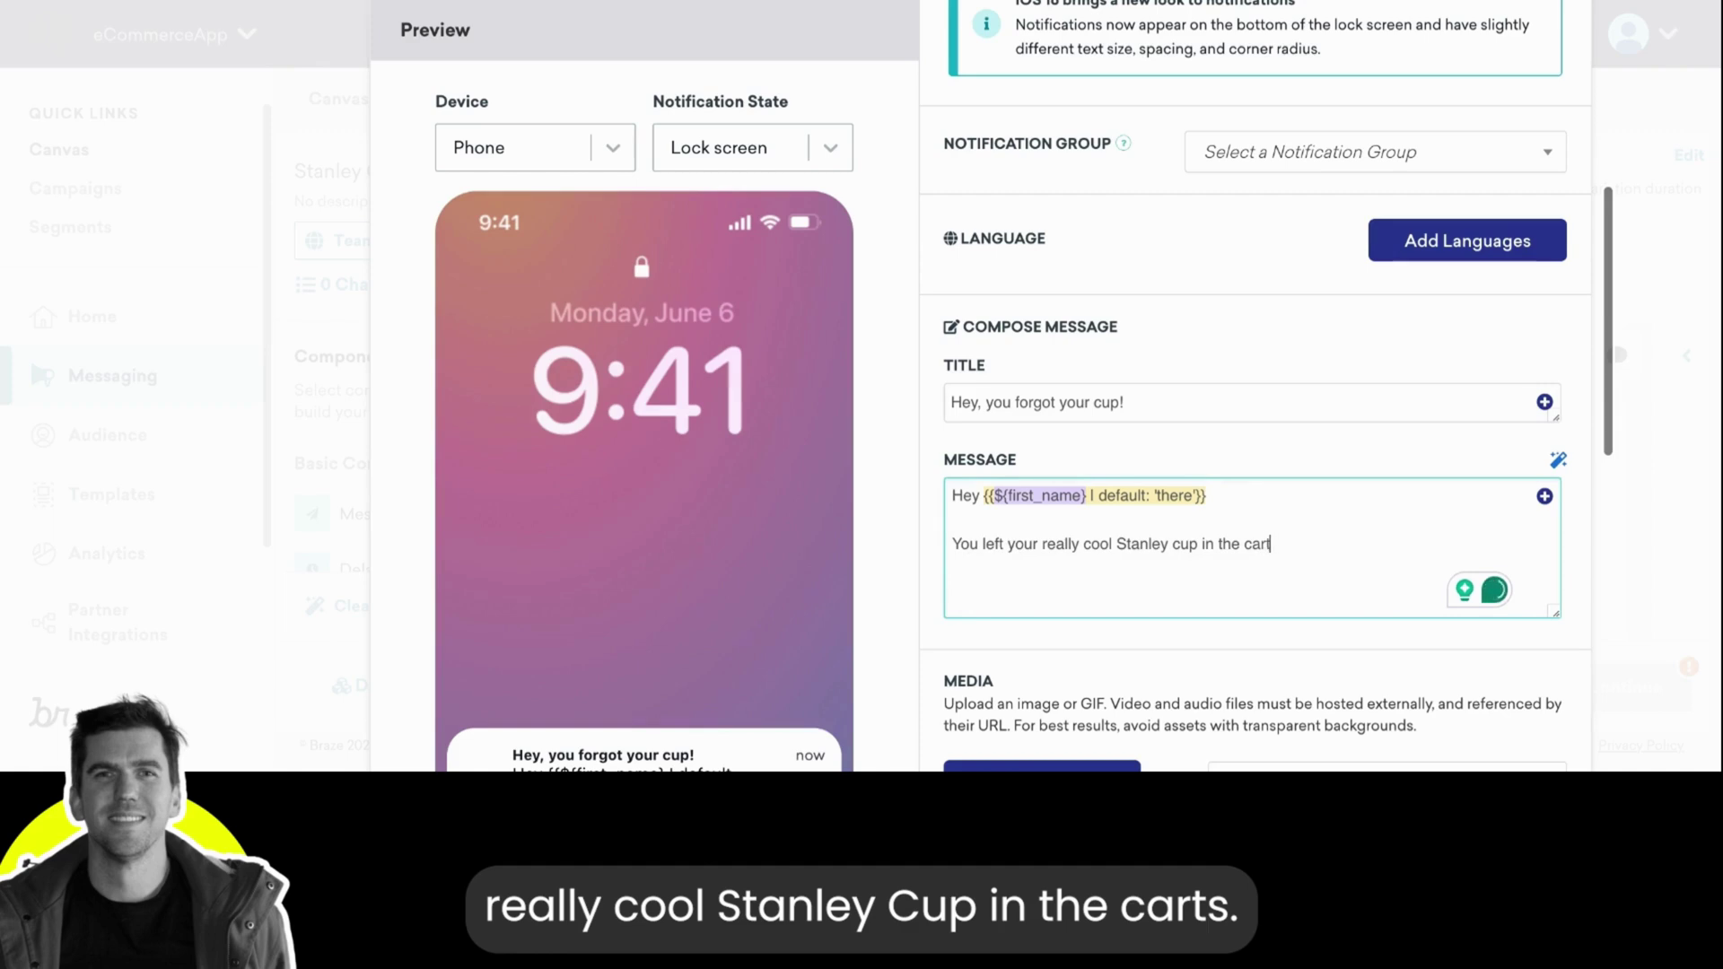
{"action": "type", "text": ". Do you still"}
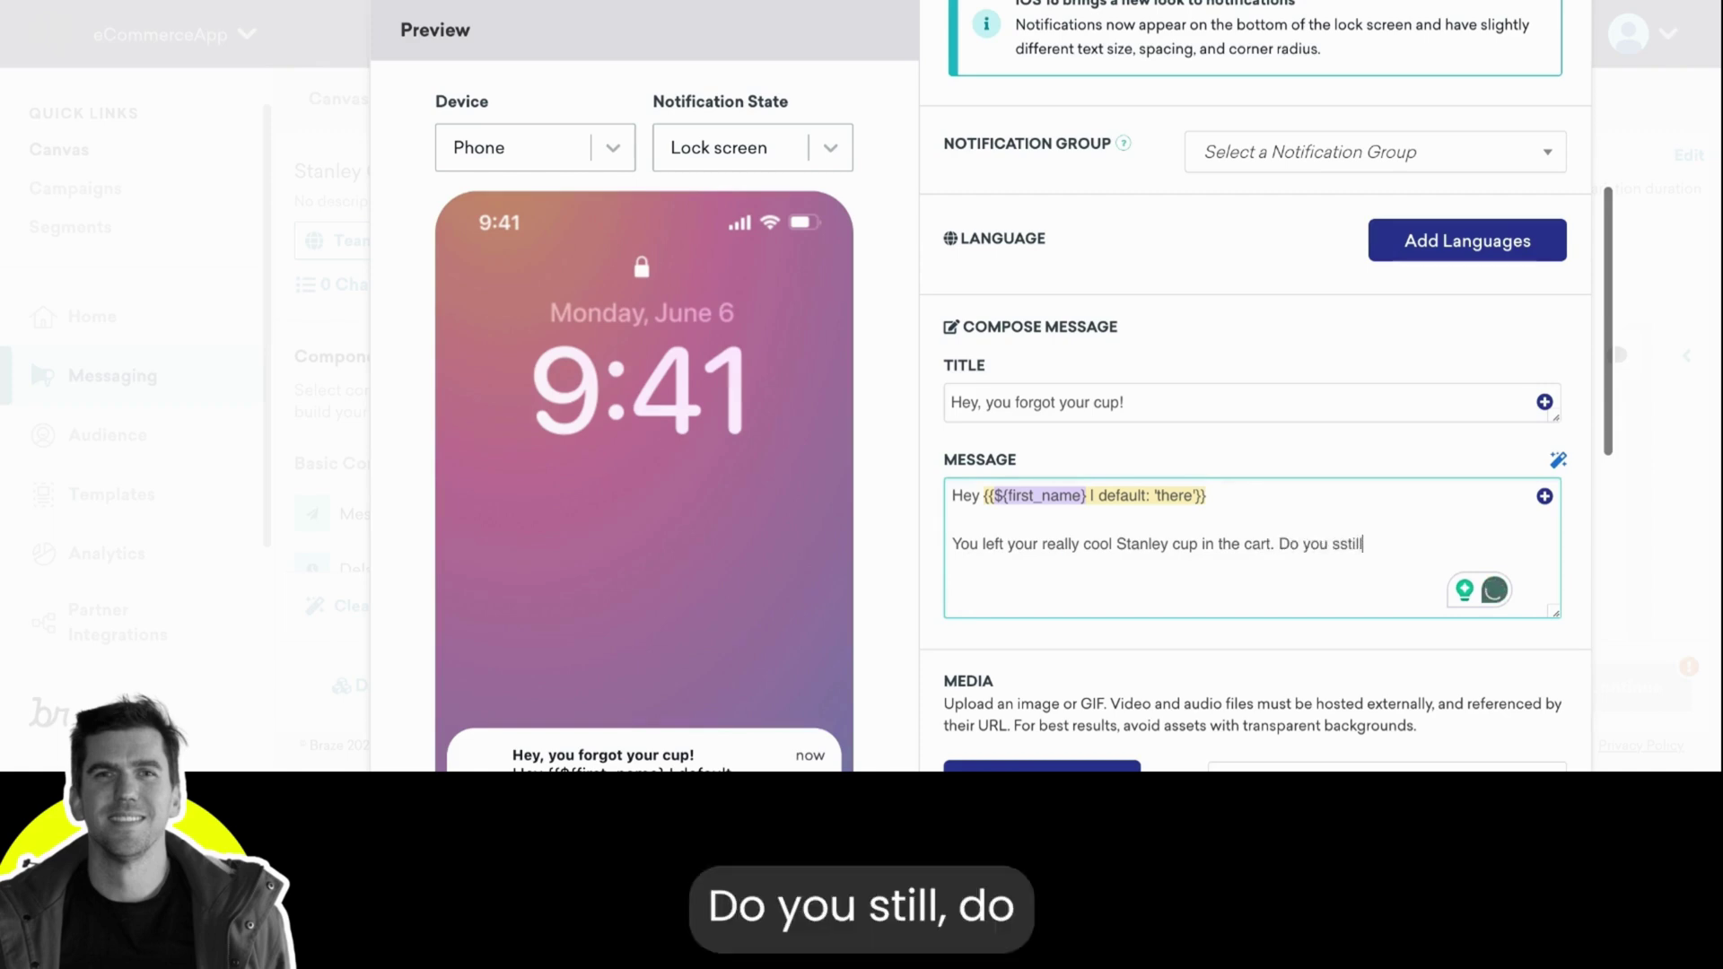
{"action": "key", "text": "BackSpace"}
{"action": "key", "text": "BackSpace"}
{"action": "key", "text": "BackSpace"}
{"action": "type", "text": "want to"}
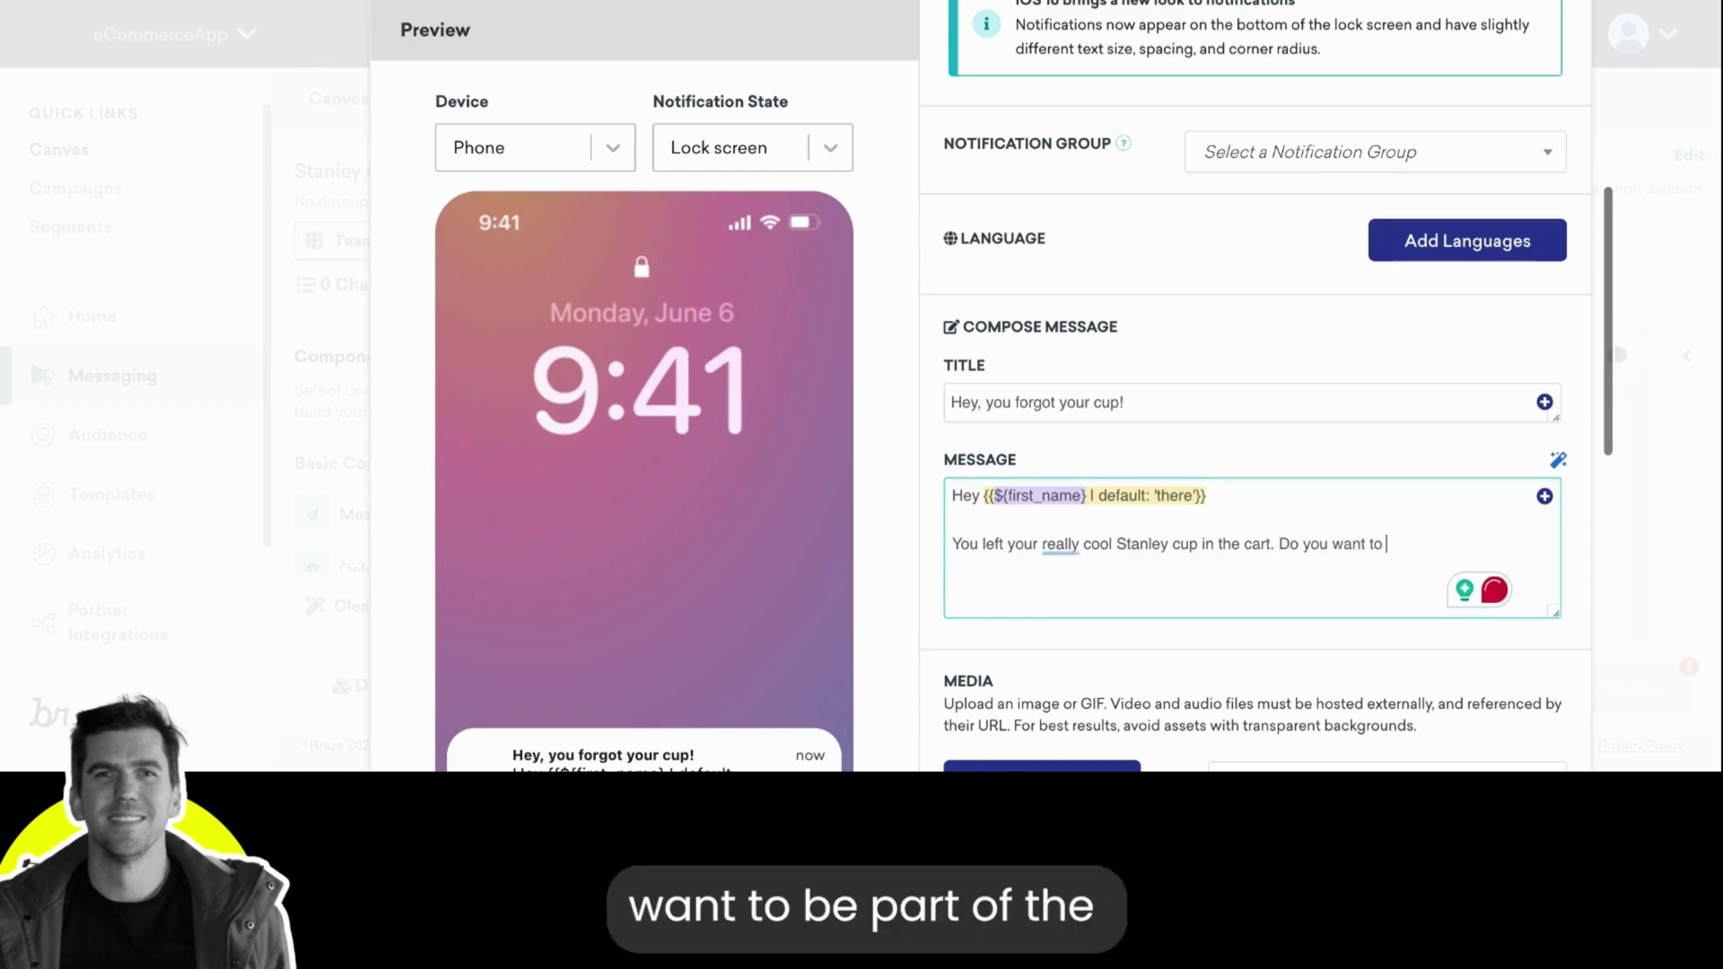
{"action": "type", "text": " be be ap"}
{"action": "key", "text": "BackSpace"}
{"action": "key", "text": "BackSpace"}
{"action": "type", "text": "part o"}
{"action": "type", "text": "f the internet cool"}
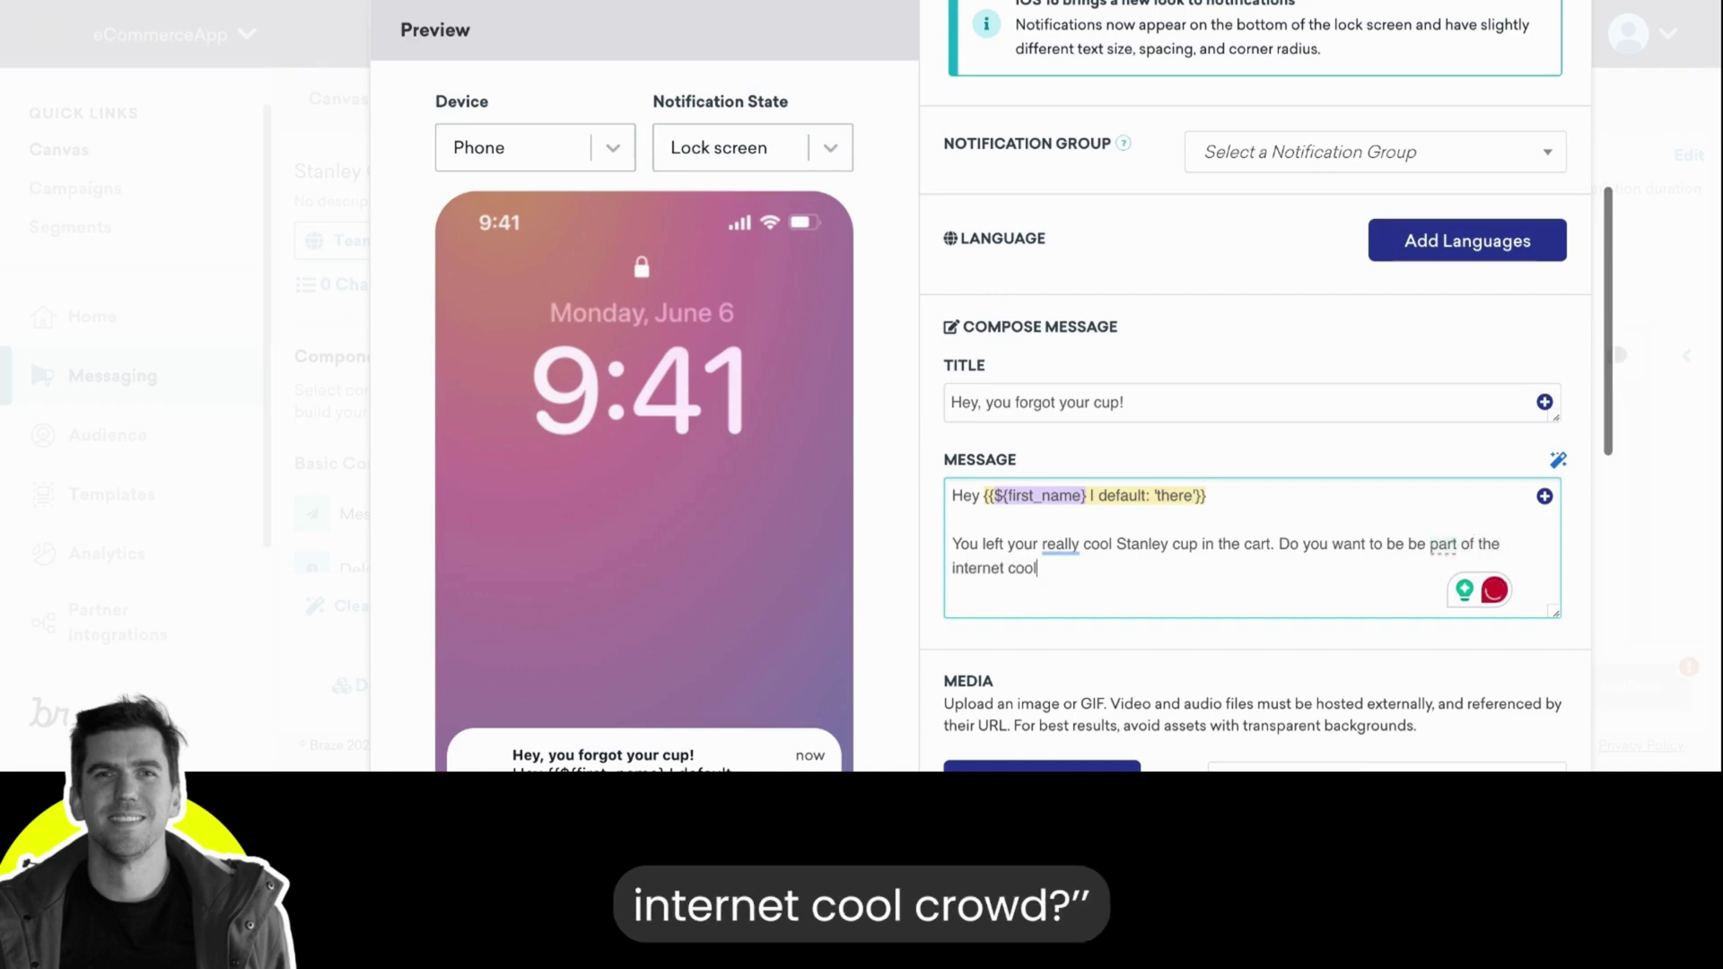
{"action": "type", "text": " corow"}
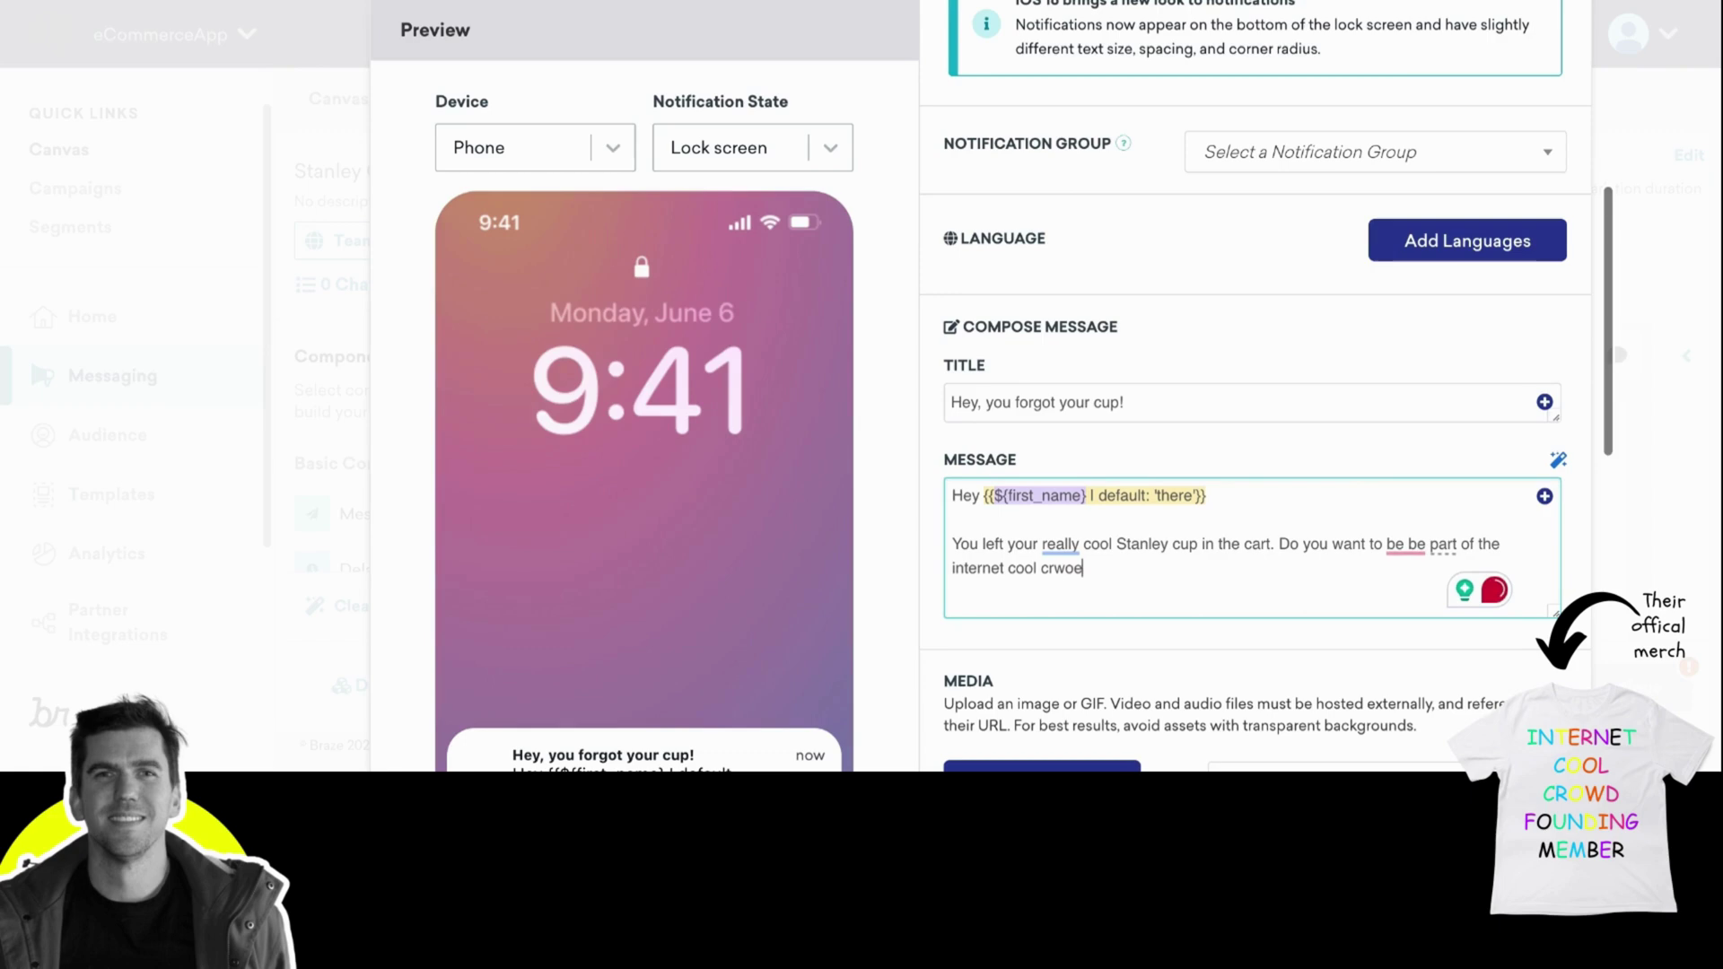
{"action": "key", "text": "BackSpace"}
{"action": "key", "text": "BackSpace"}
{"action": "key", "text": "BackSpace"}
{"action": "key", "text": "BackSpace"}
{"action": "type", "text": "rowd?"}
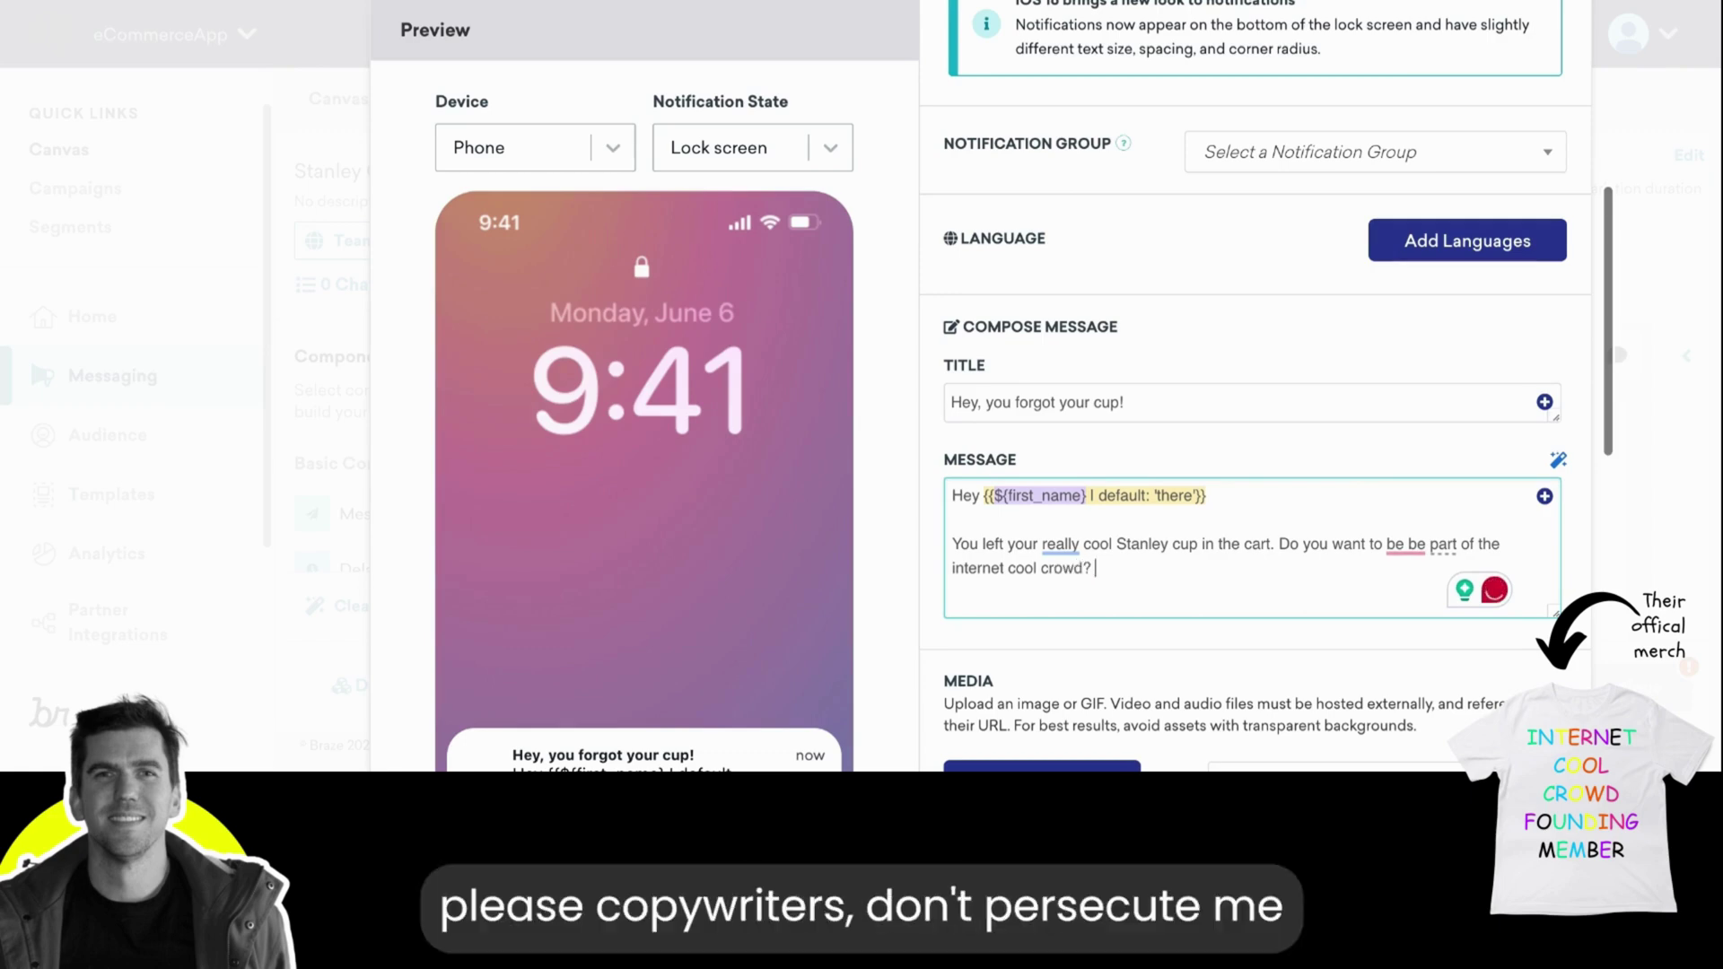
{"action": "scroll", "coordinate": [1445, 463], "scroll_direction": "down", "scroll_amount": 1}
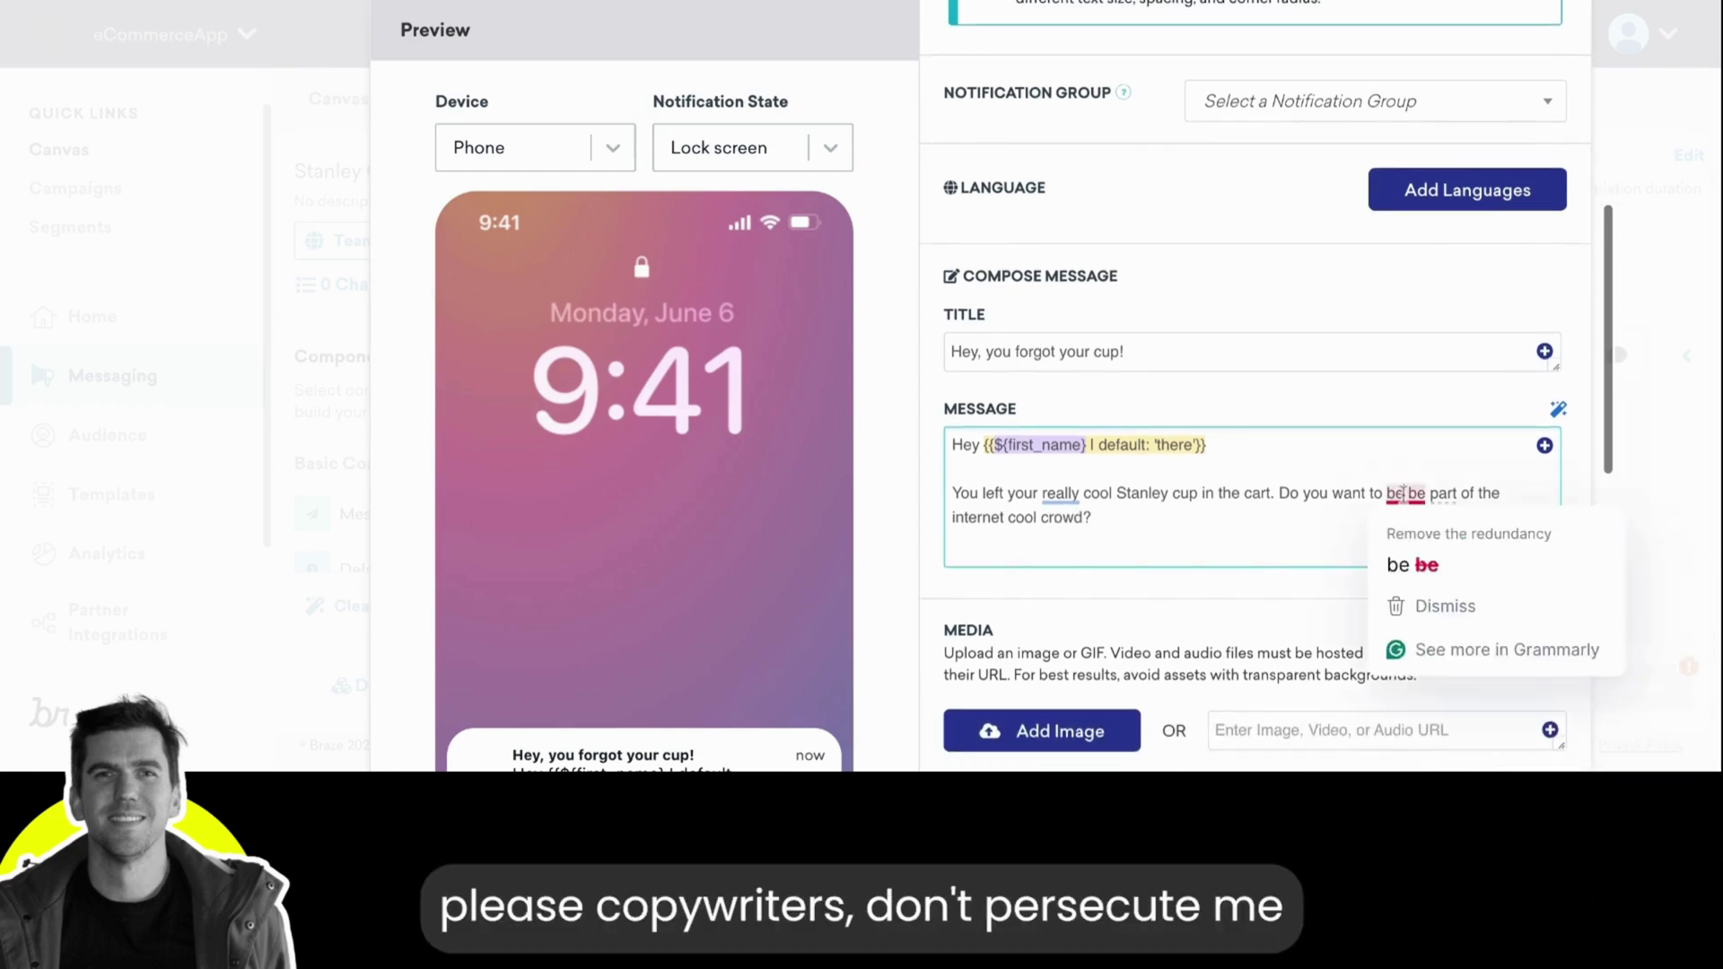
{"action": "left_click", "coordinate": [1406, 565]}
{"action": "scroll", "coordinate": [1211, 521], "scroll_direction": "down", "scroll_amount": 1}
{"action": "scroll", "coordinate": [1211, 521], "scroll_direction": "down", "scroll_amount": 2}
{"action": "scroll", "coordinate": [1210, 520], "scroll_direction": "down", "scroll_amount": 1}
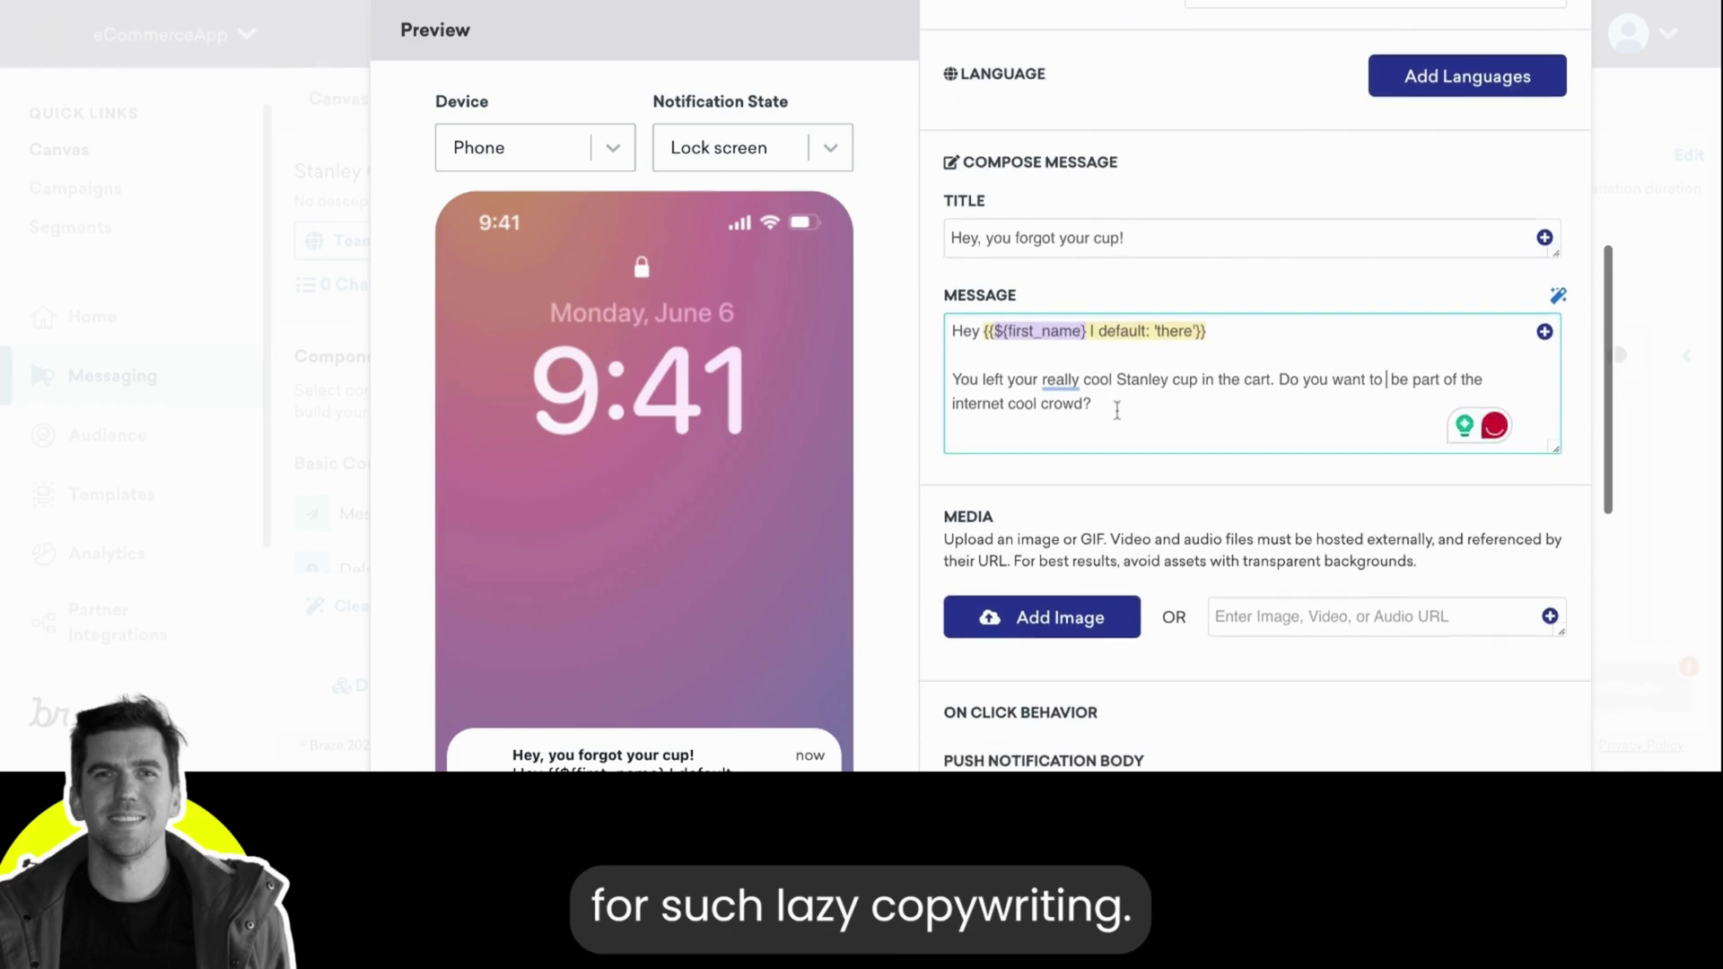
{"action": "left_click", "coordinate": [1056, 632]}
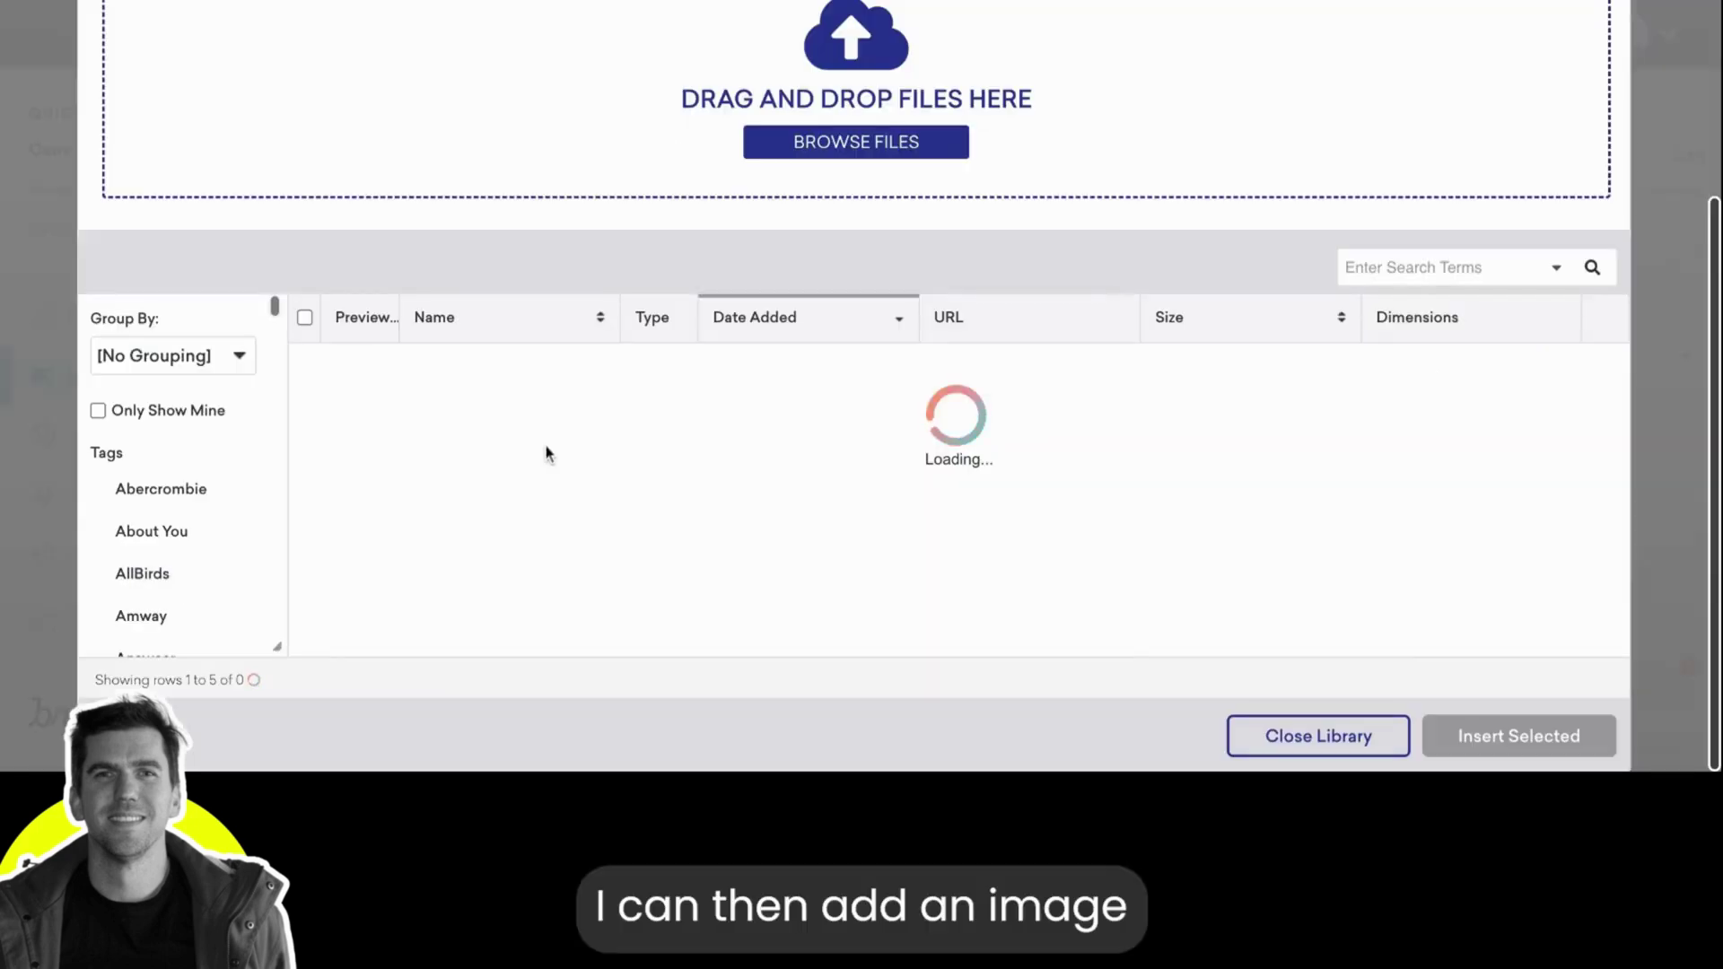
Step: Select Stanely Cup.png in the media library and insert it into the push
{"action": "left_click", "coordinate": [464, 375]}
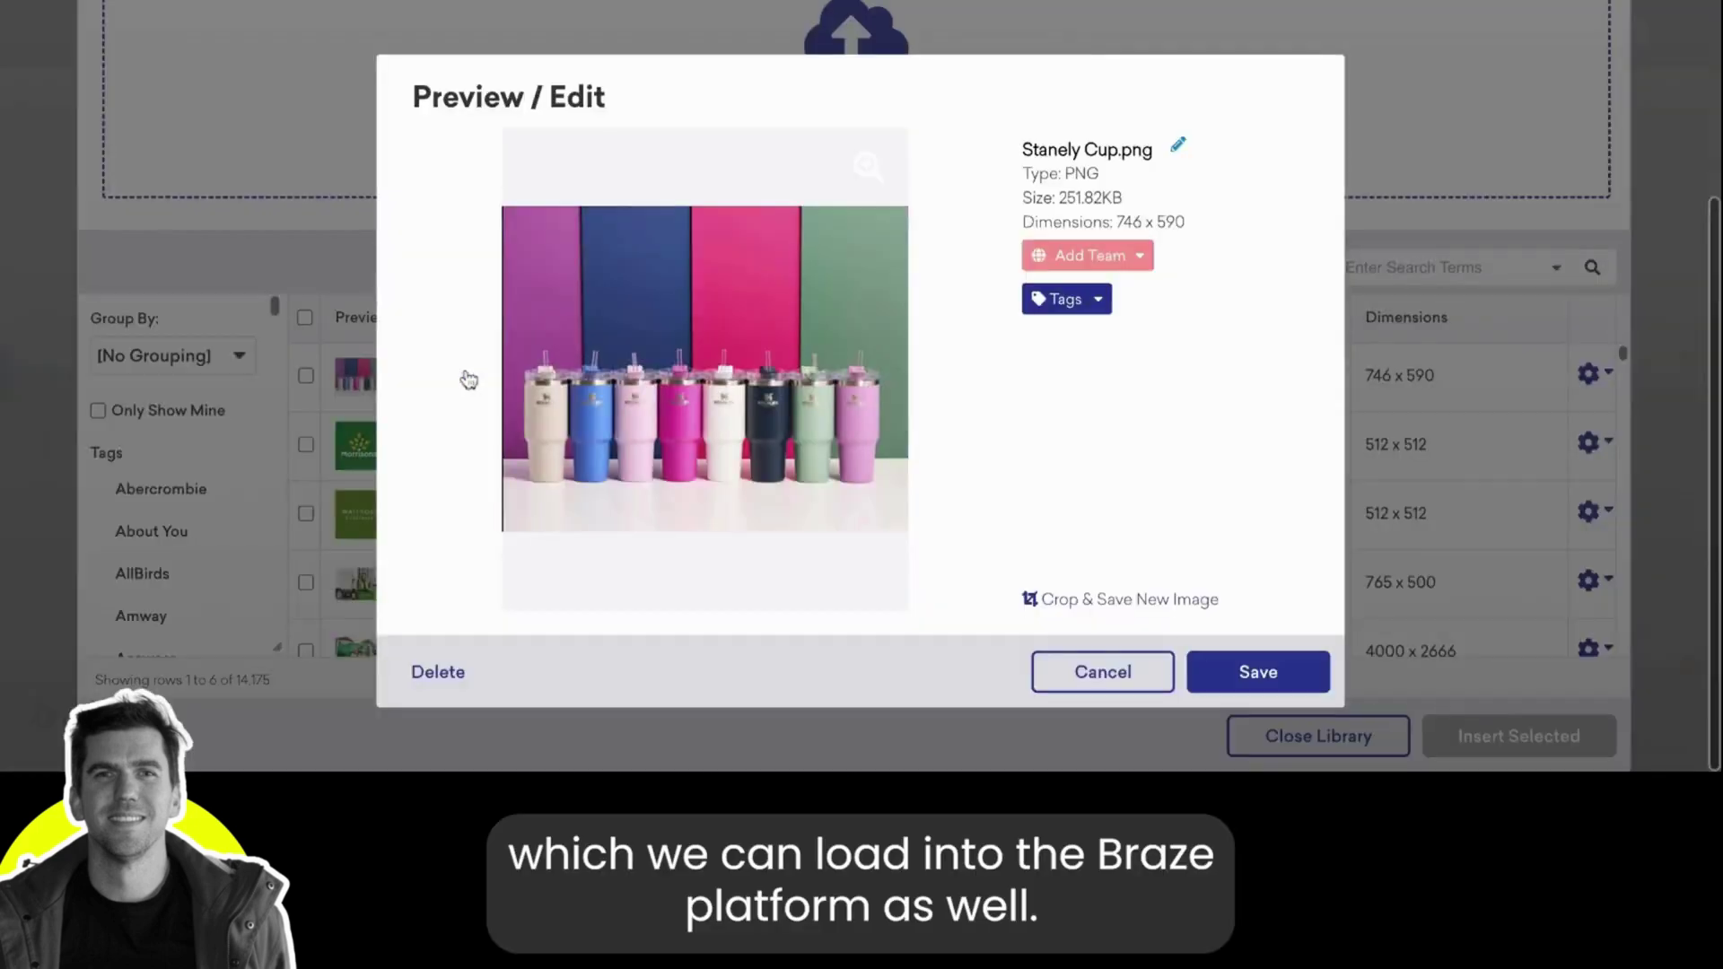
{"action": "left_click", "coordinate": [1259, 671]}
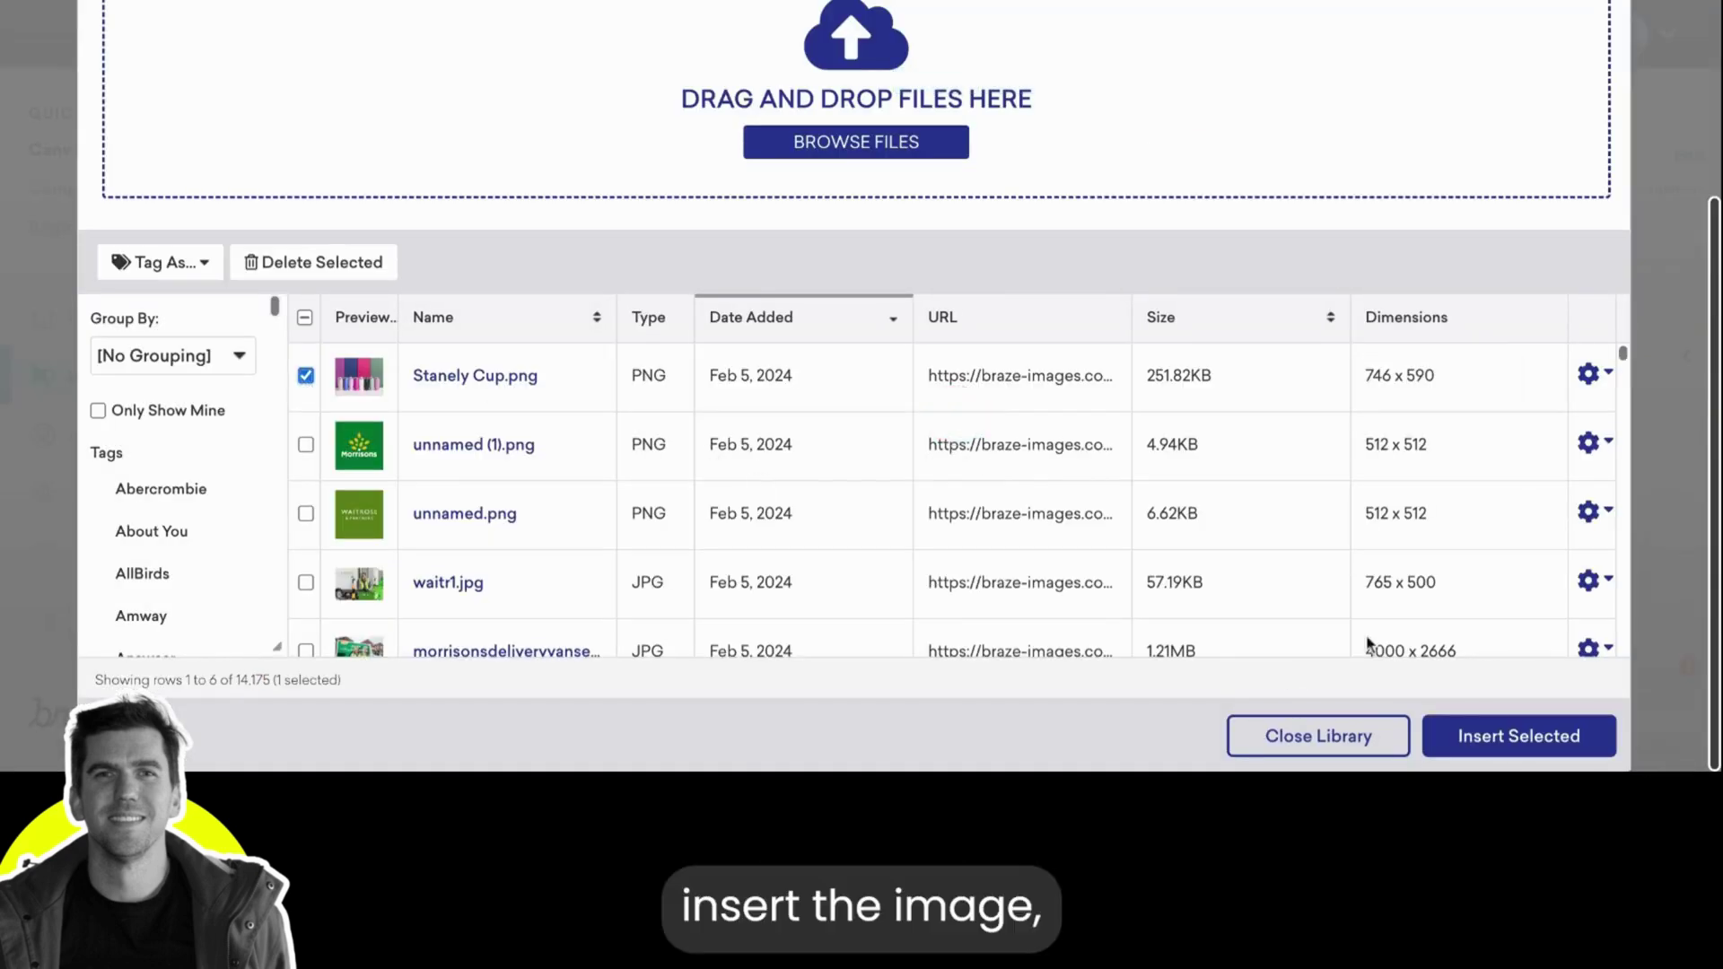
{"action": "left_click", "coordinate": [1541, 744]}
{"action": "scroll", "coordinate": [1198, 549], "scroll_direction": "down", "scroll_amount": 1}
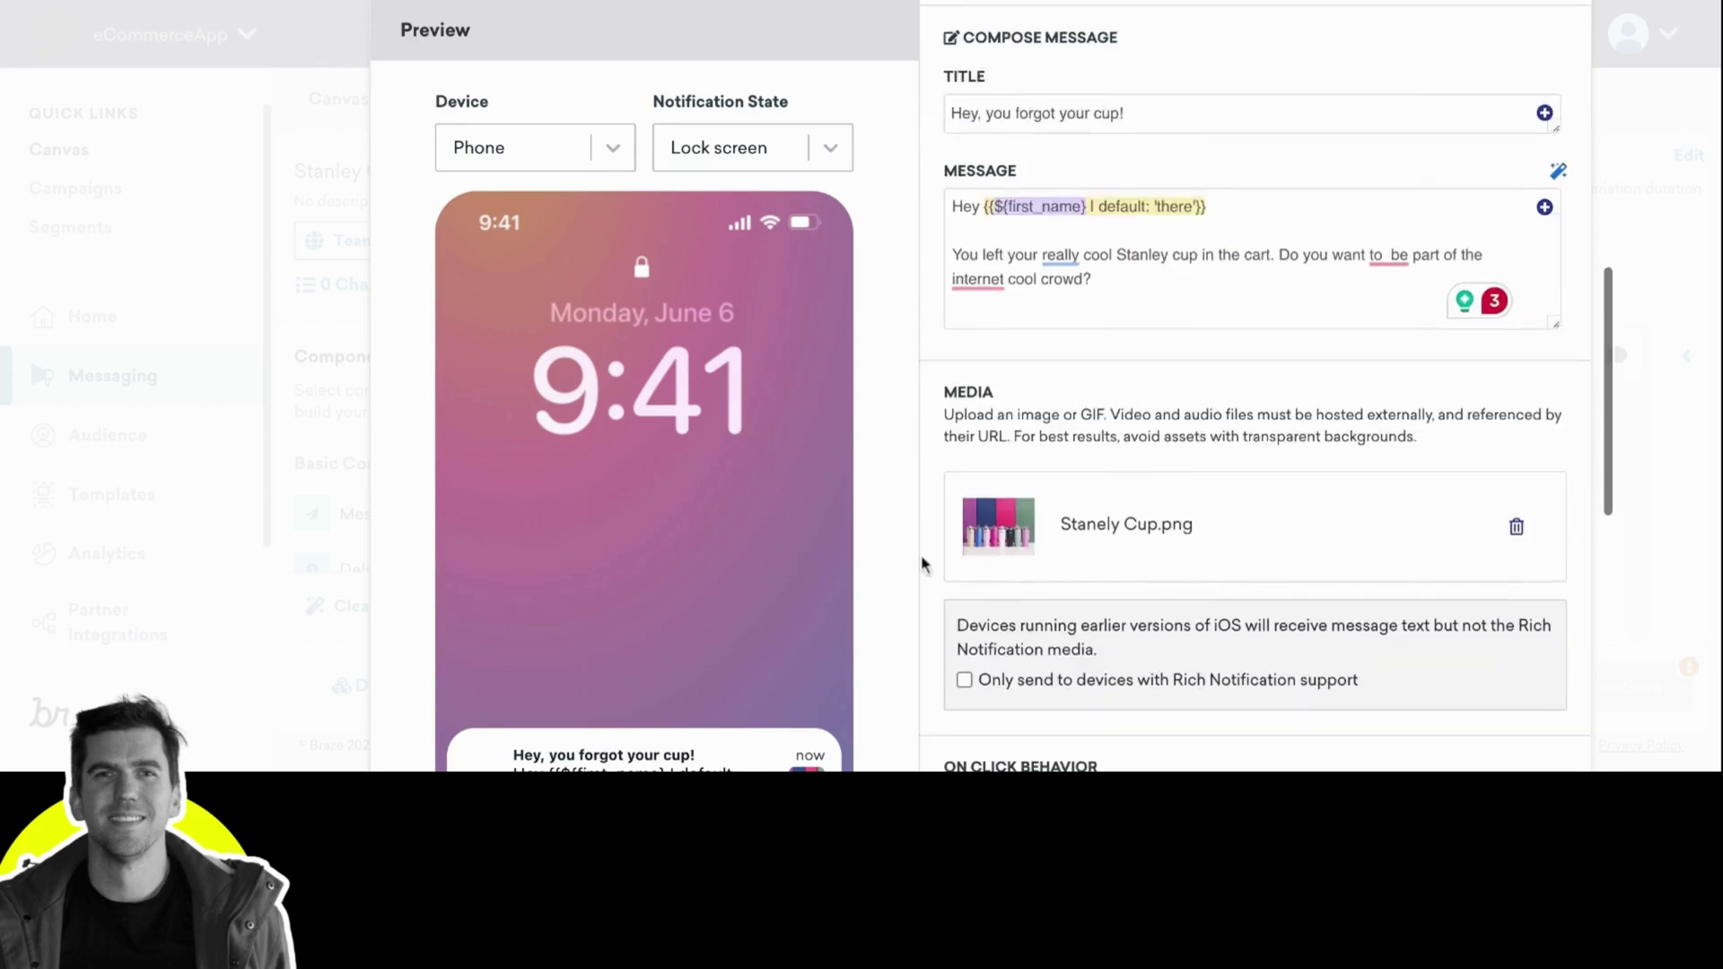
{"action": "scroll", "coordinate": [923, 565], "scroll_direction": "down", "scroll_amount": 1}
{"action": "scroll", "coordinate": [733, 584], "scroll_direction": "down", "scroll_amount": 1}
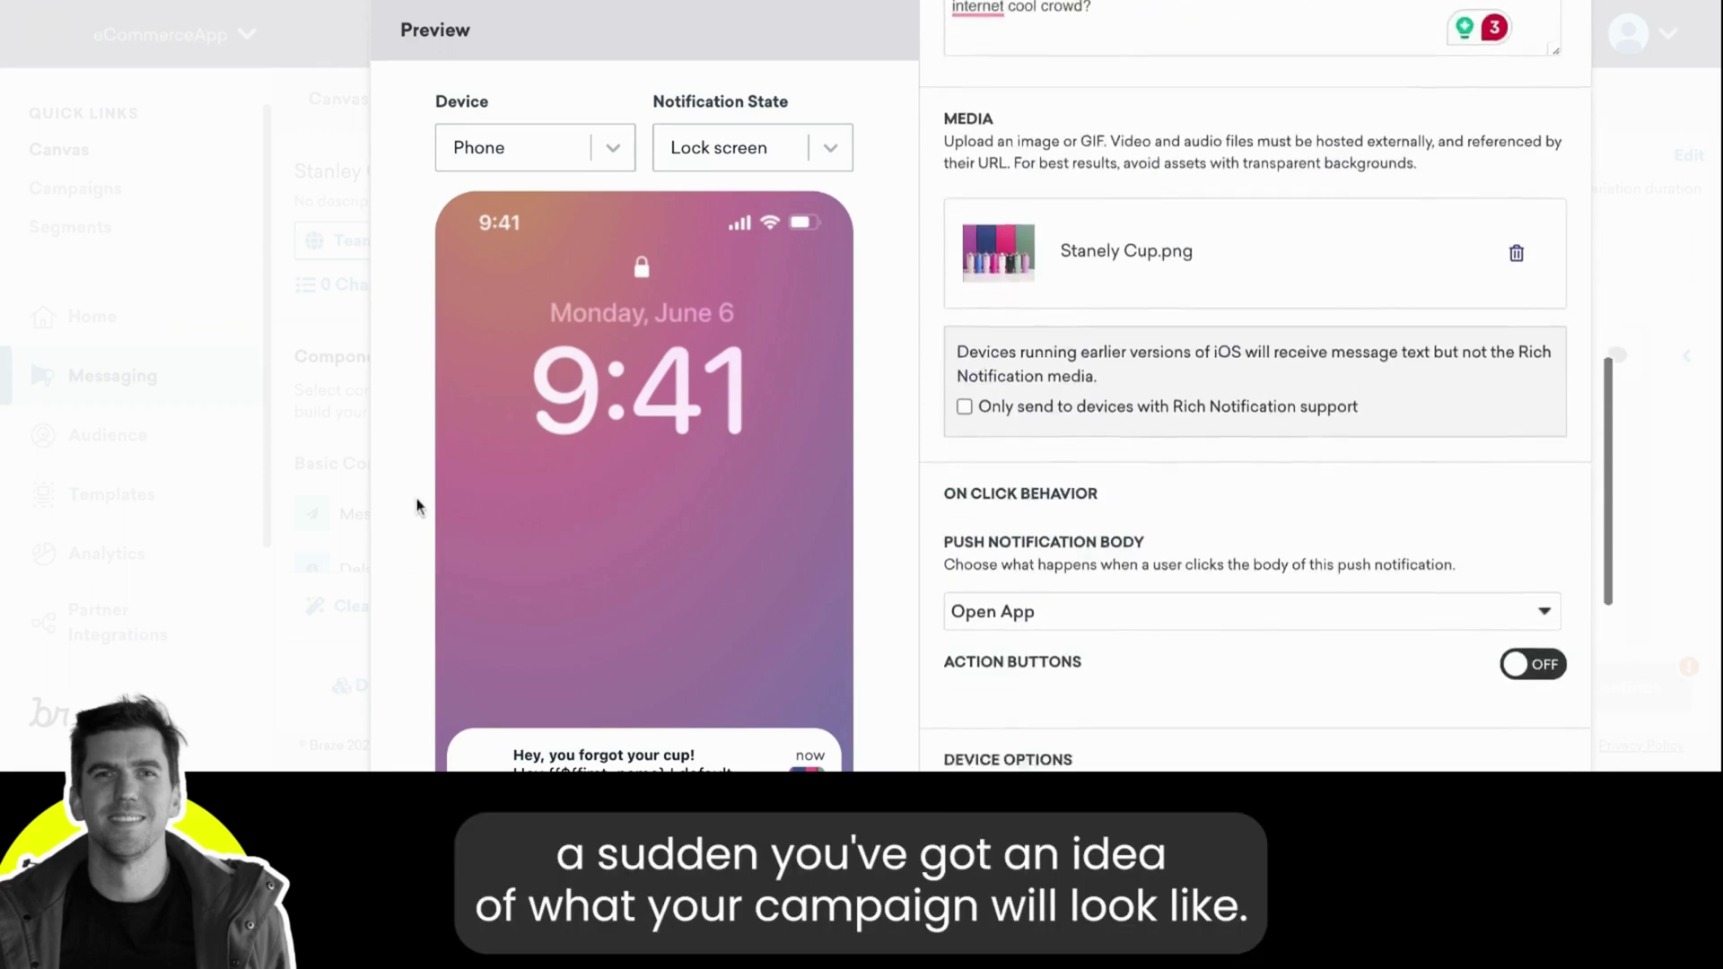
{"action": "scroll", "coordinate": [417, 507], "scroll_direction": "down", "scroll_amount": 4}
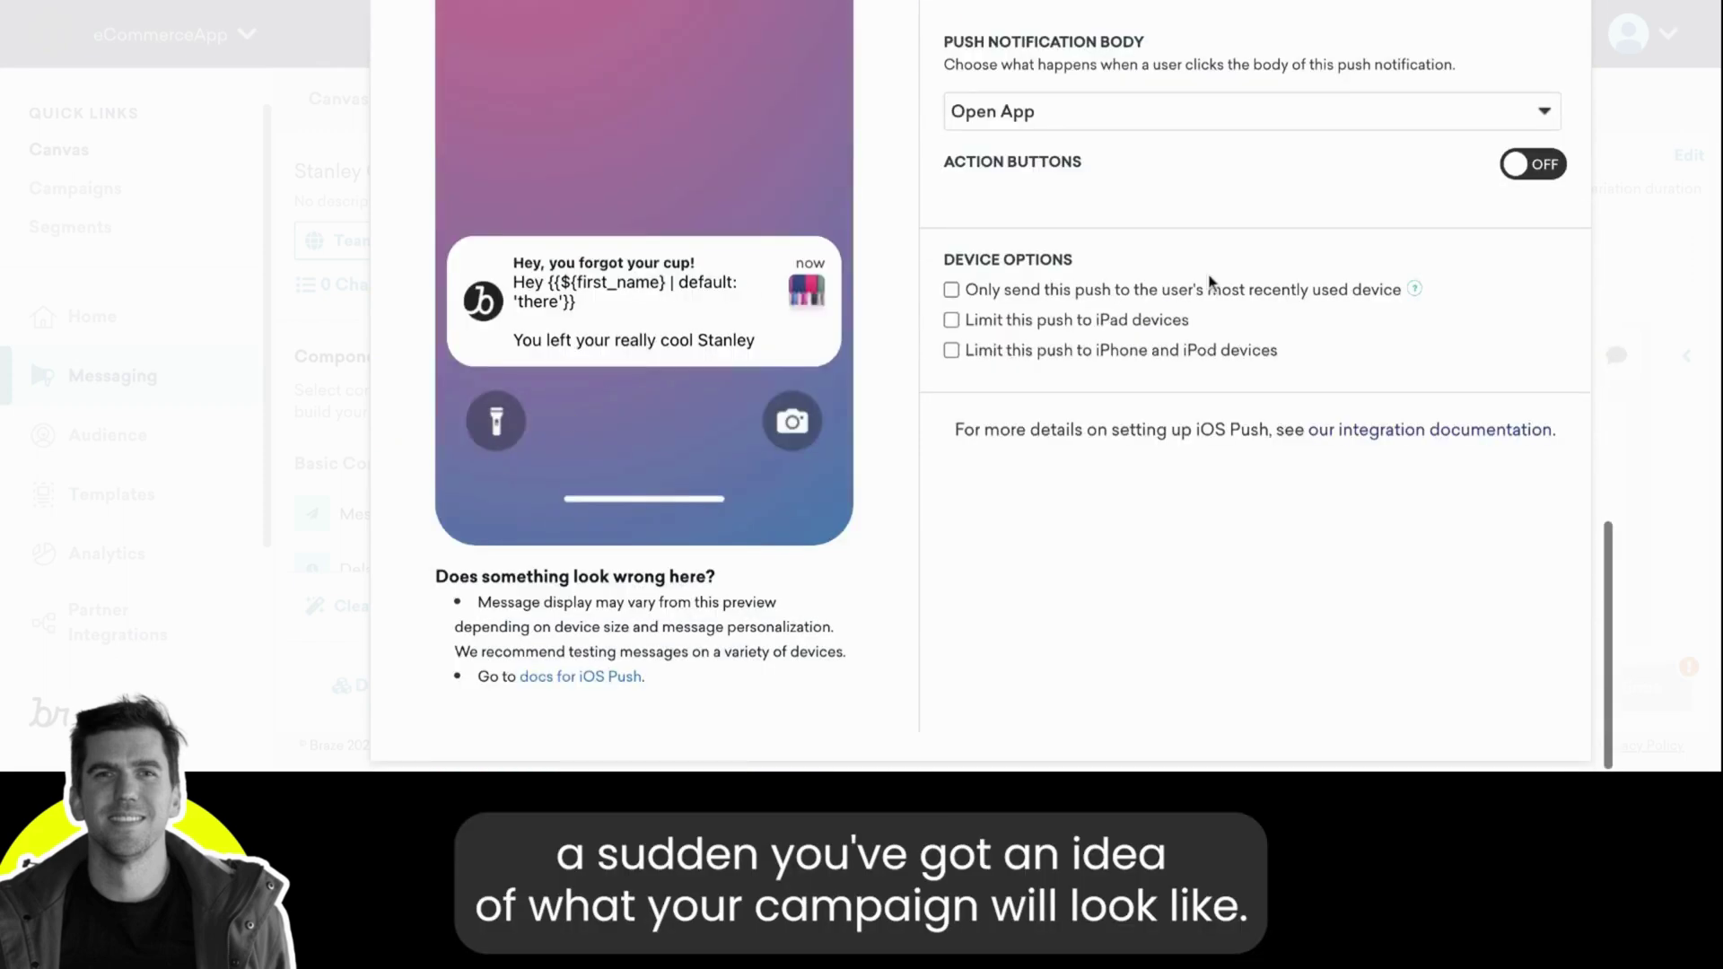
{"action": "scroll", "coordinate": [1208, 276], "scroll_direction": "up", "scroll_amount": 2}
{"action": "scroll", "coordinate": [1207, 273], "scroll_direction": "down", "scroll_amount": 2}
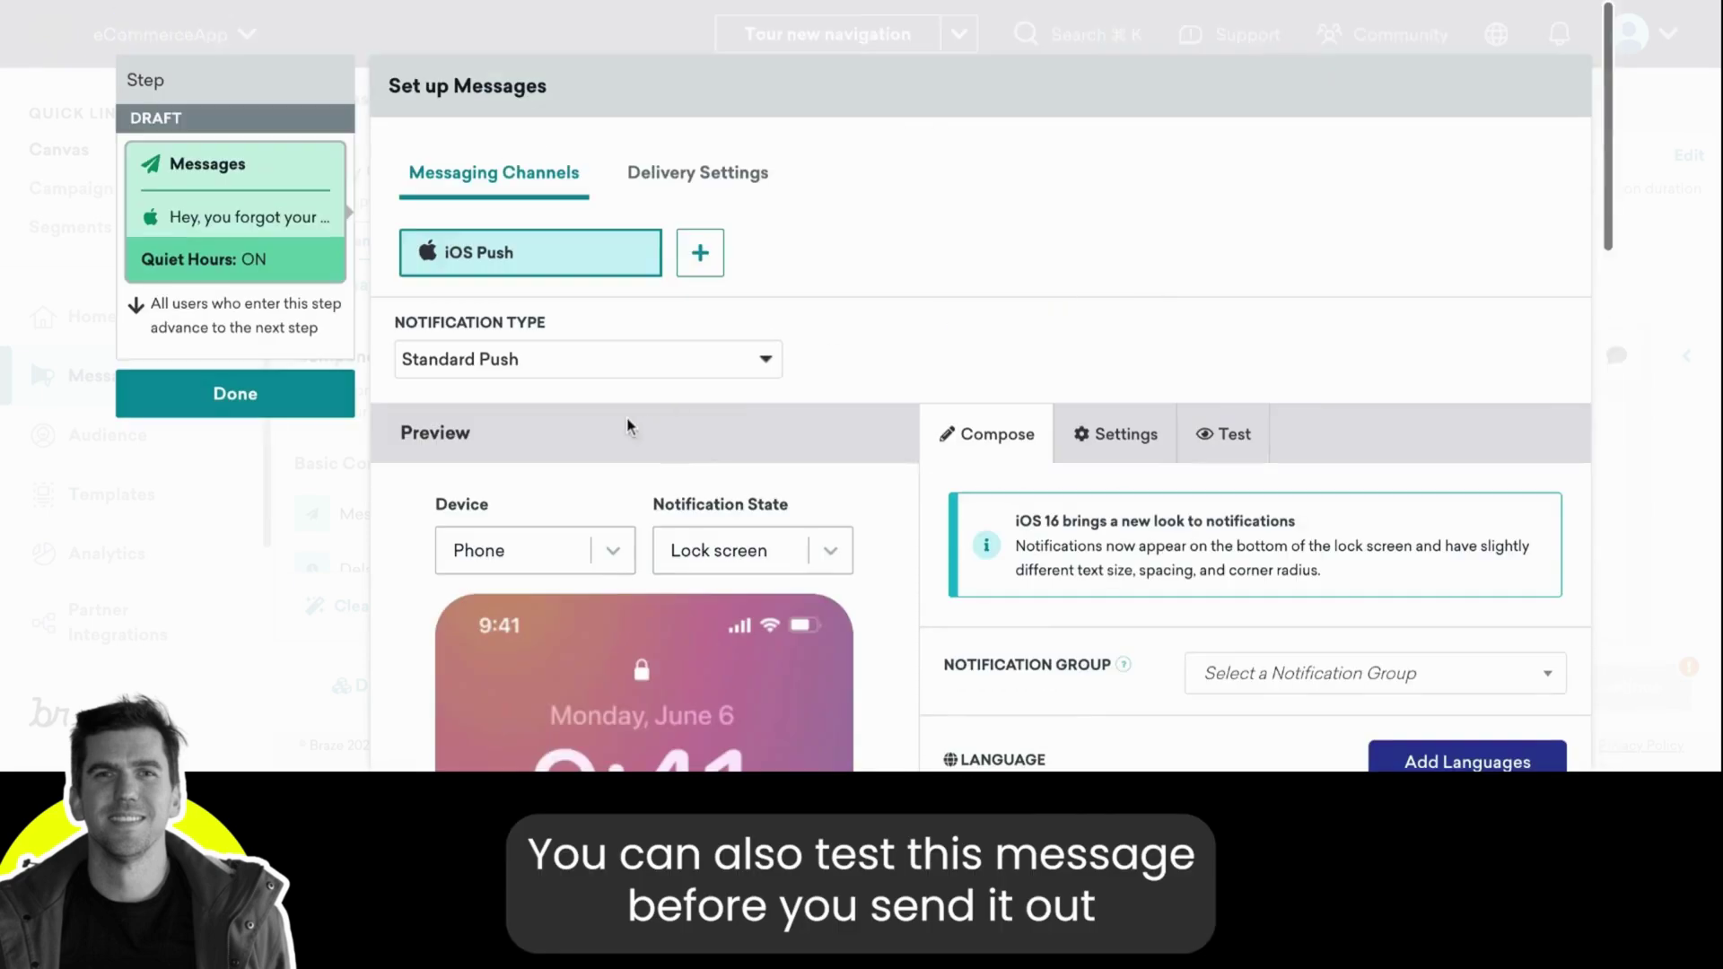
Step: Save the finished iOS push step and return to the canvas journey
{"action": "left_click", "coordinate": [270, 394]}
{"action": "scroll", "coordinate": [986, 449], "scroll_direction": "down", "scroll_amount": 3}
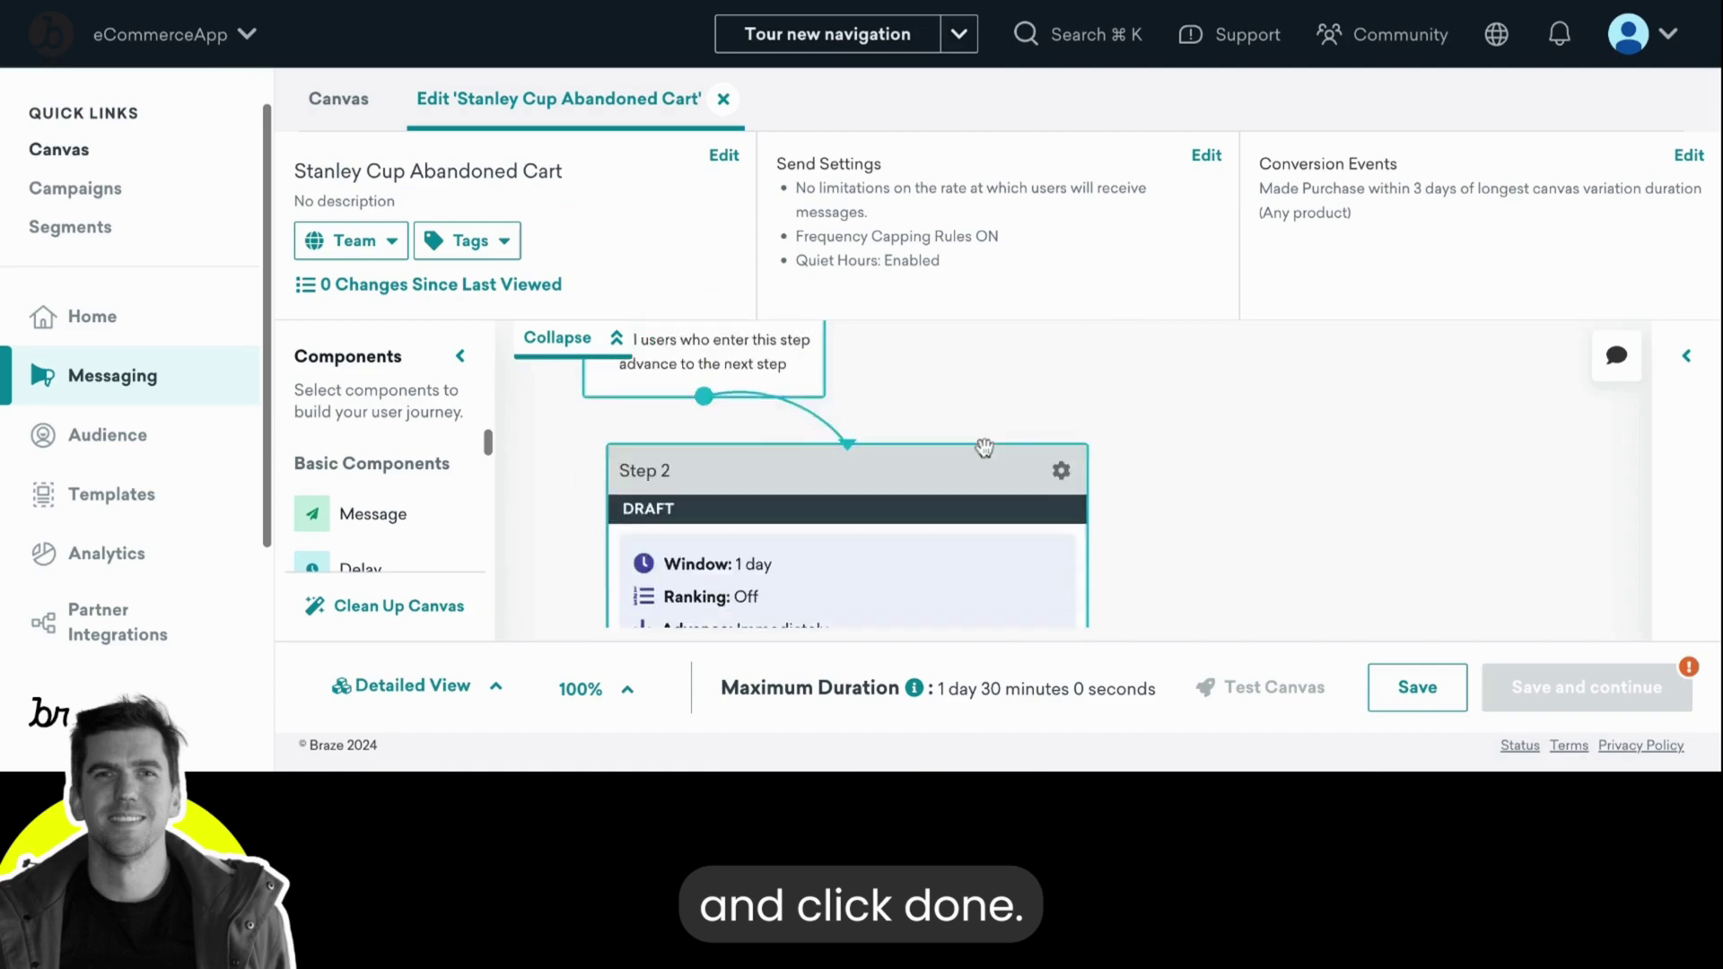
{"action": "scroll", "coordinate": [985, 448], "scroll_direction": "down", "scroll_amount": 1}
{"action": "scroll", "coordinate": [985, 449], "scroll_direction": "down", "scroll_amount": 1}
{"action": "scroll", "coordinate": [986, 448], "scroll_direction": "down", "scroll_amount": 2}
{"action": "scroll", "coordinate": [986, 449], "scroll_direction": "down", "scroll_amount": 1}
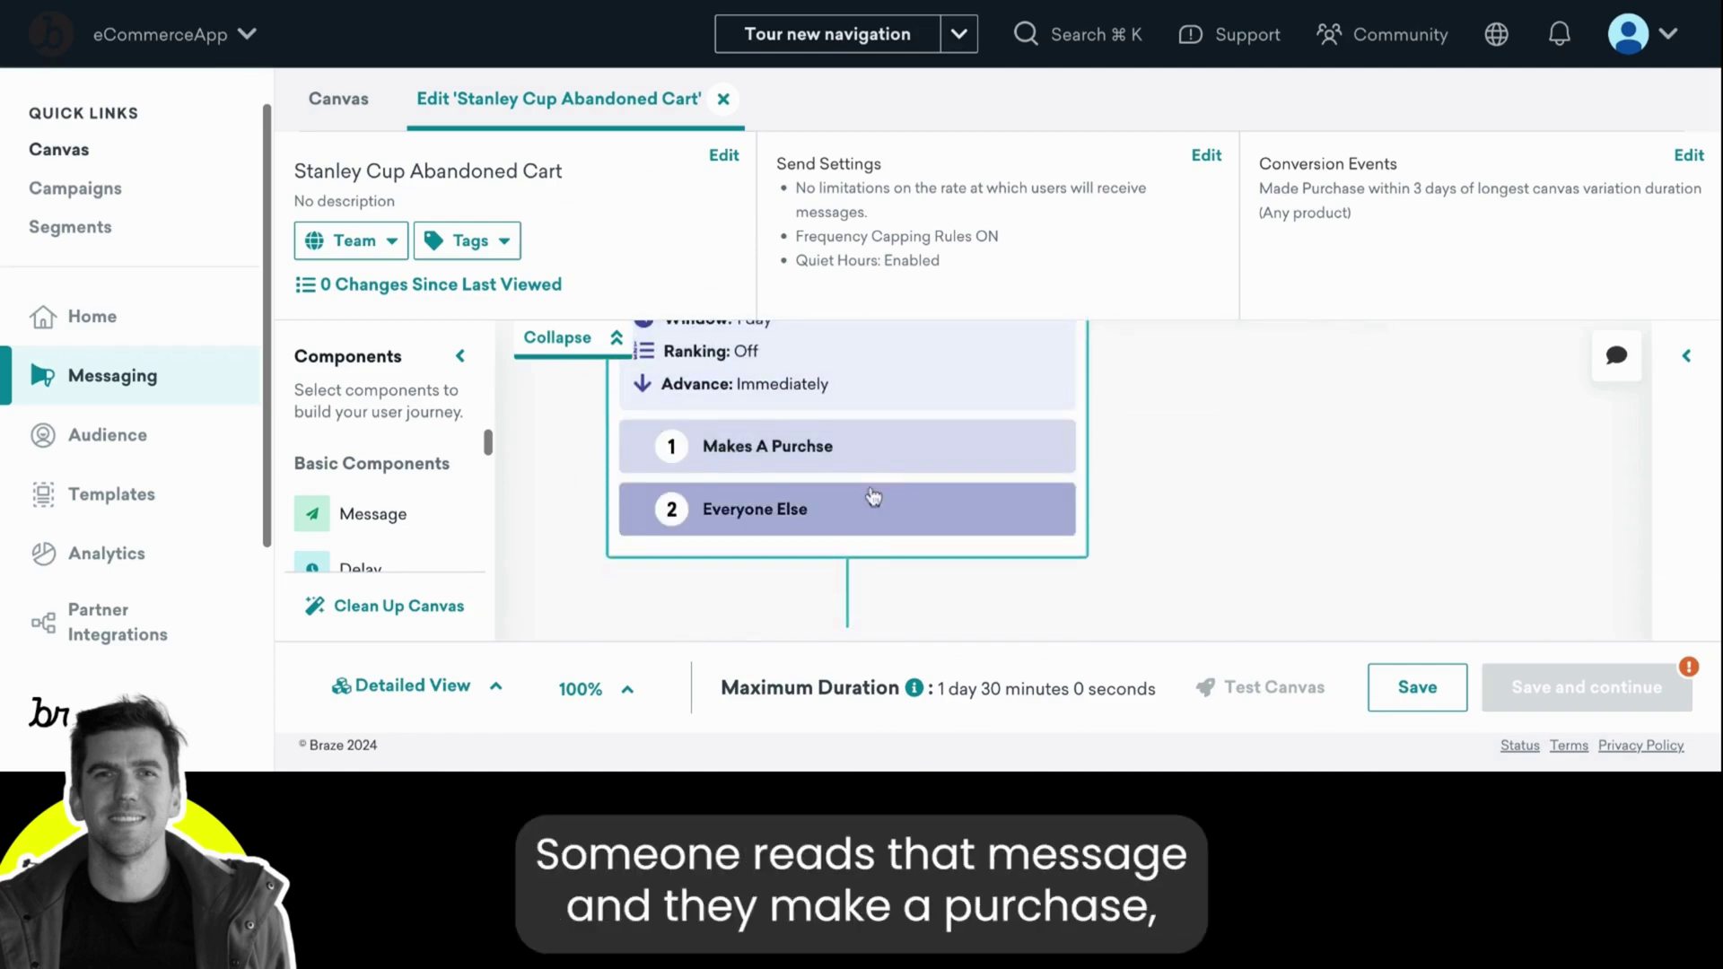
{"action": "scroll", "coordinate": [869, 465], "scroll_direction": "down", "scroll_amount": 1}
{"action": "scroll", "coordinate": [869, 454], "scroll_direction": "down", "scroll_amount": 2}
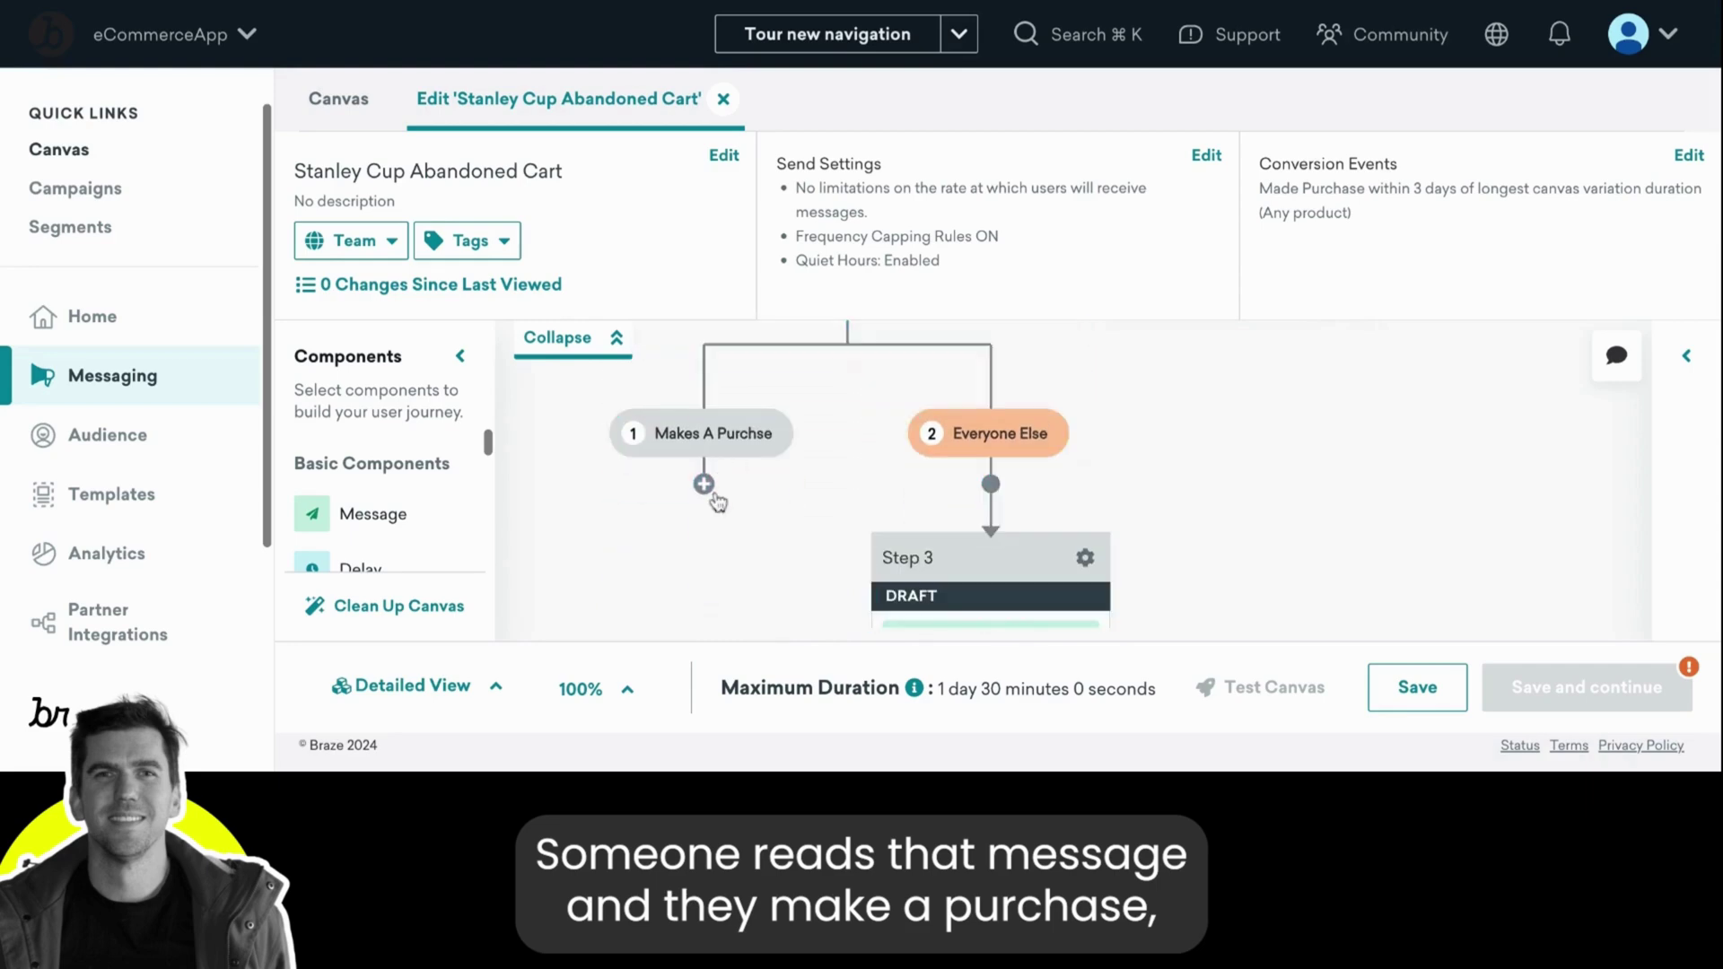
{"action": "scroll", "coordinate": [718, 503], "scroll_direction": "up", "scroll_amount": 2}
{"action": "scroll", "coordinate": [718, 503], "scroll_direction": "up", "scroll_amount": 1}
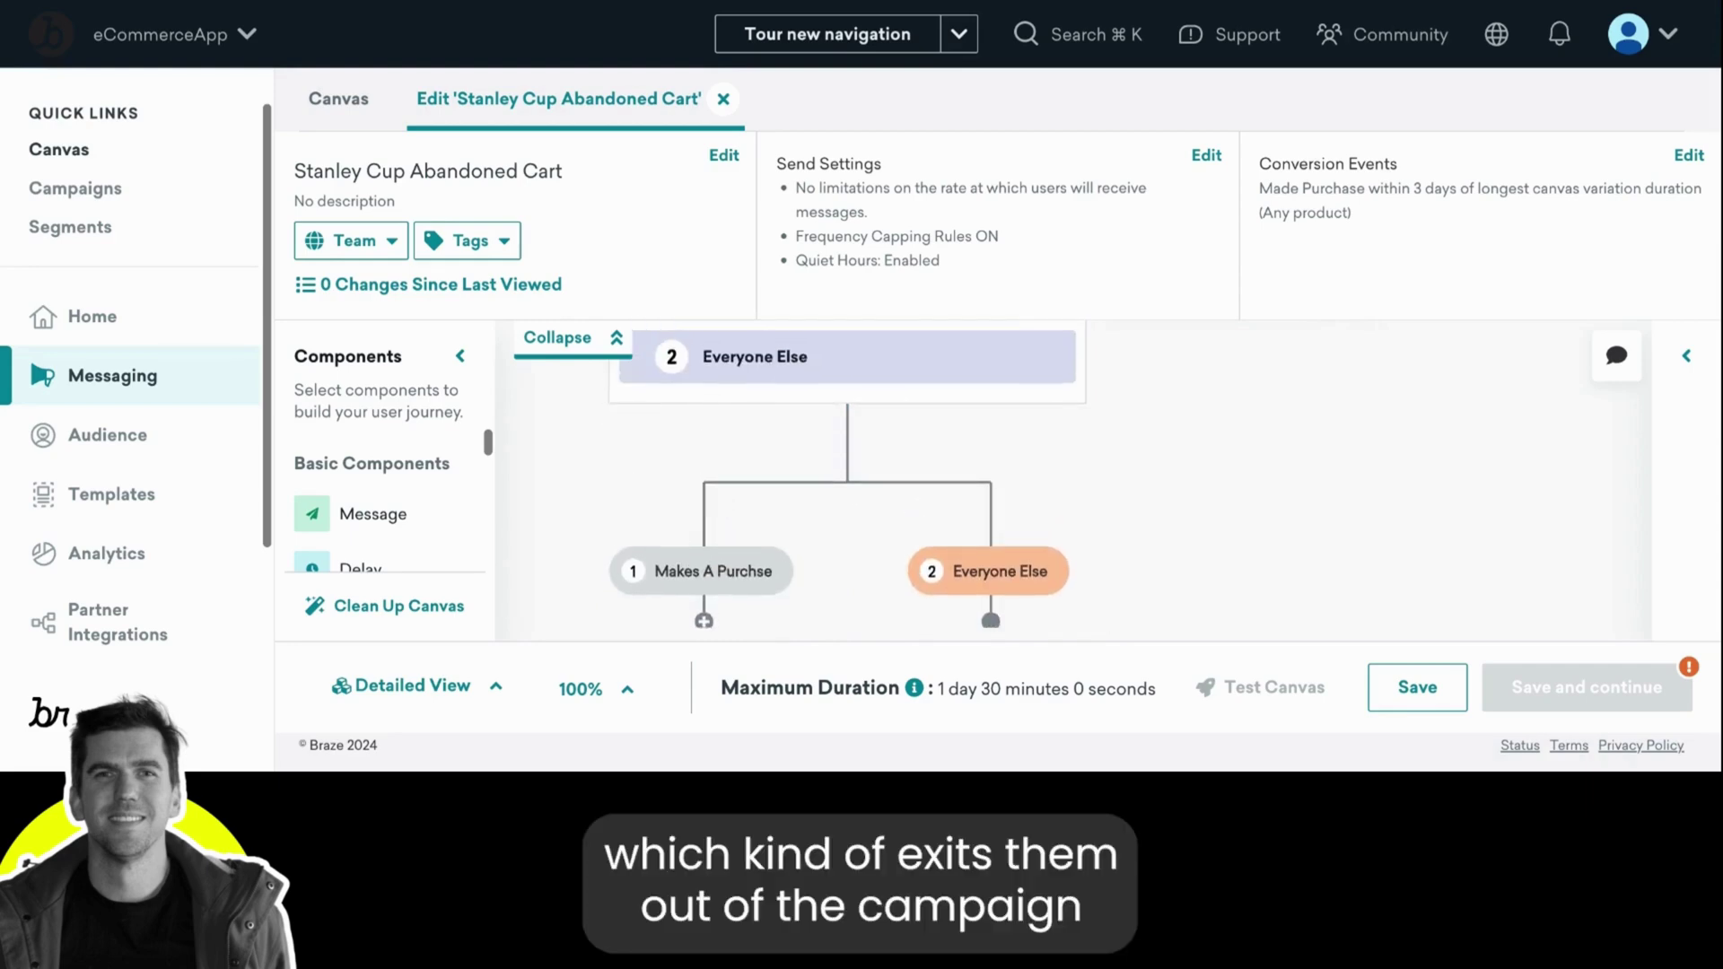
{"action": "scroll", "coordinate": [861, 479], "scroll_direction": "up", "scroll_amount": 1}
{"action": "scroll", "coordinate": [861, 479], "scroll_direction": "down", "scroll_amount": 2}
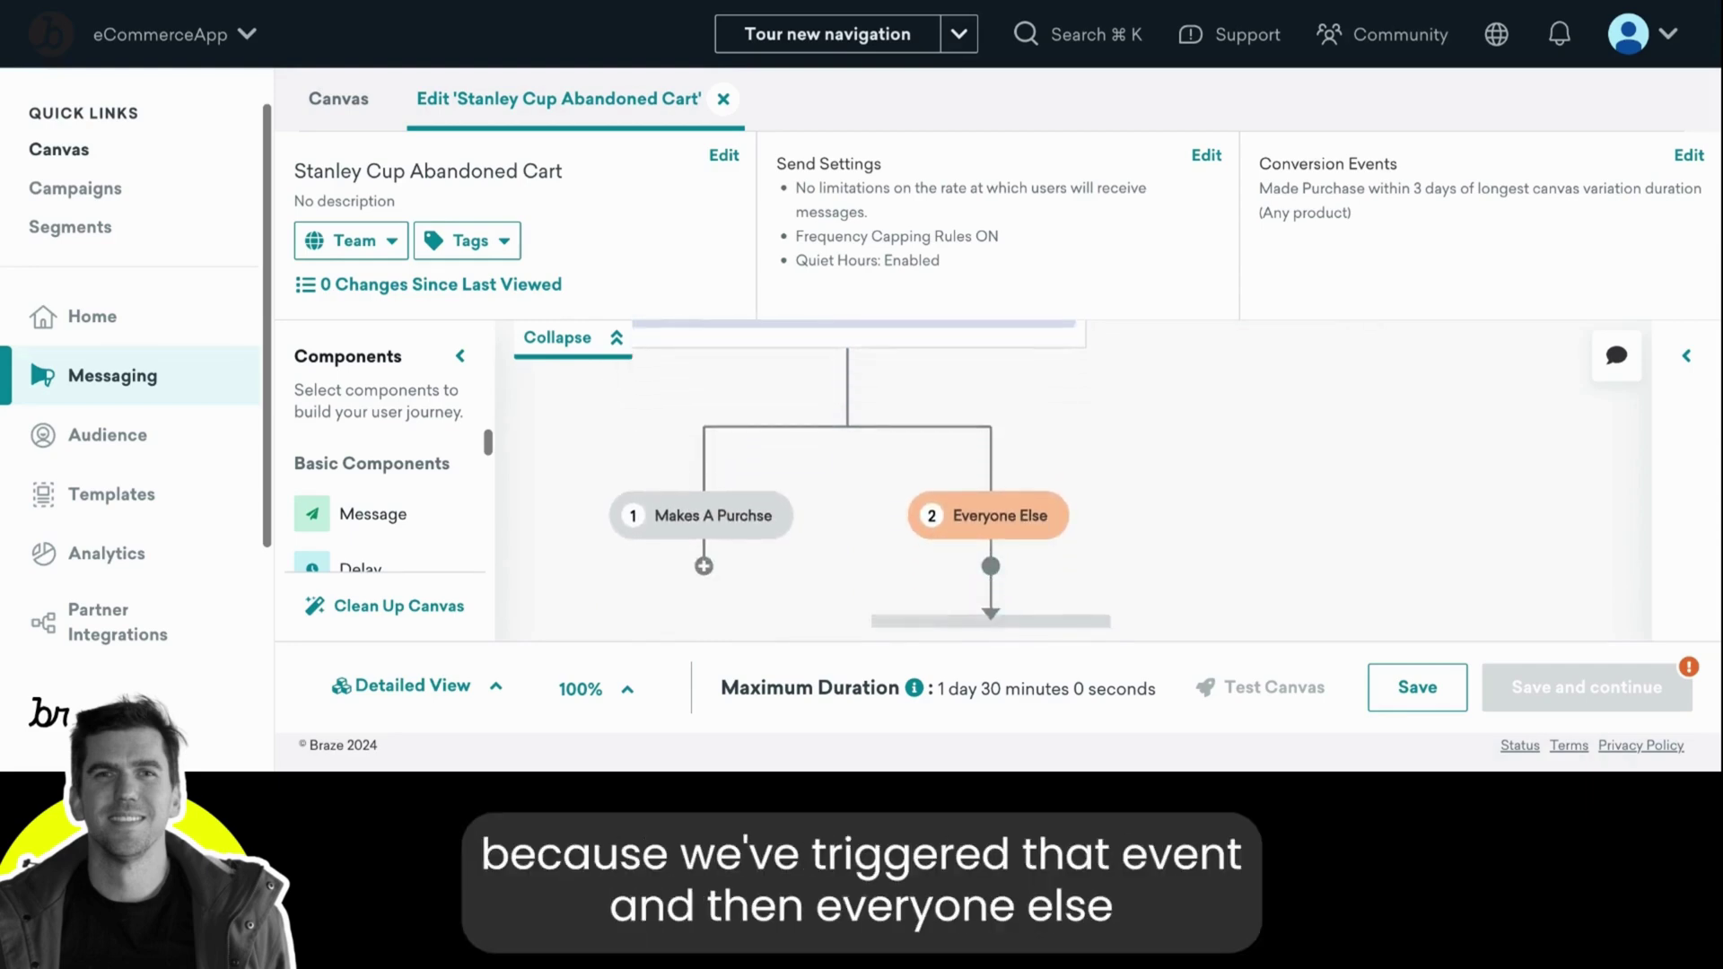
{"action": "scroll", "coordinate": [862, 477], "scroll_direction": "down", "scroll_amount": 2}
Step: Open the Step 3 Messages box on the Everyone Else path
{"action": "left_click", "coordinate": [991, 552]}
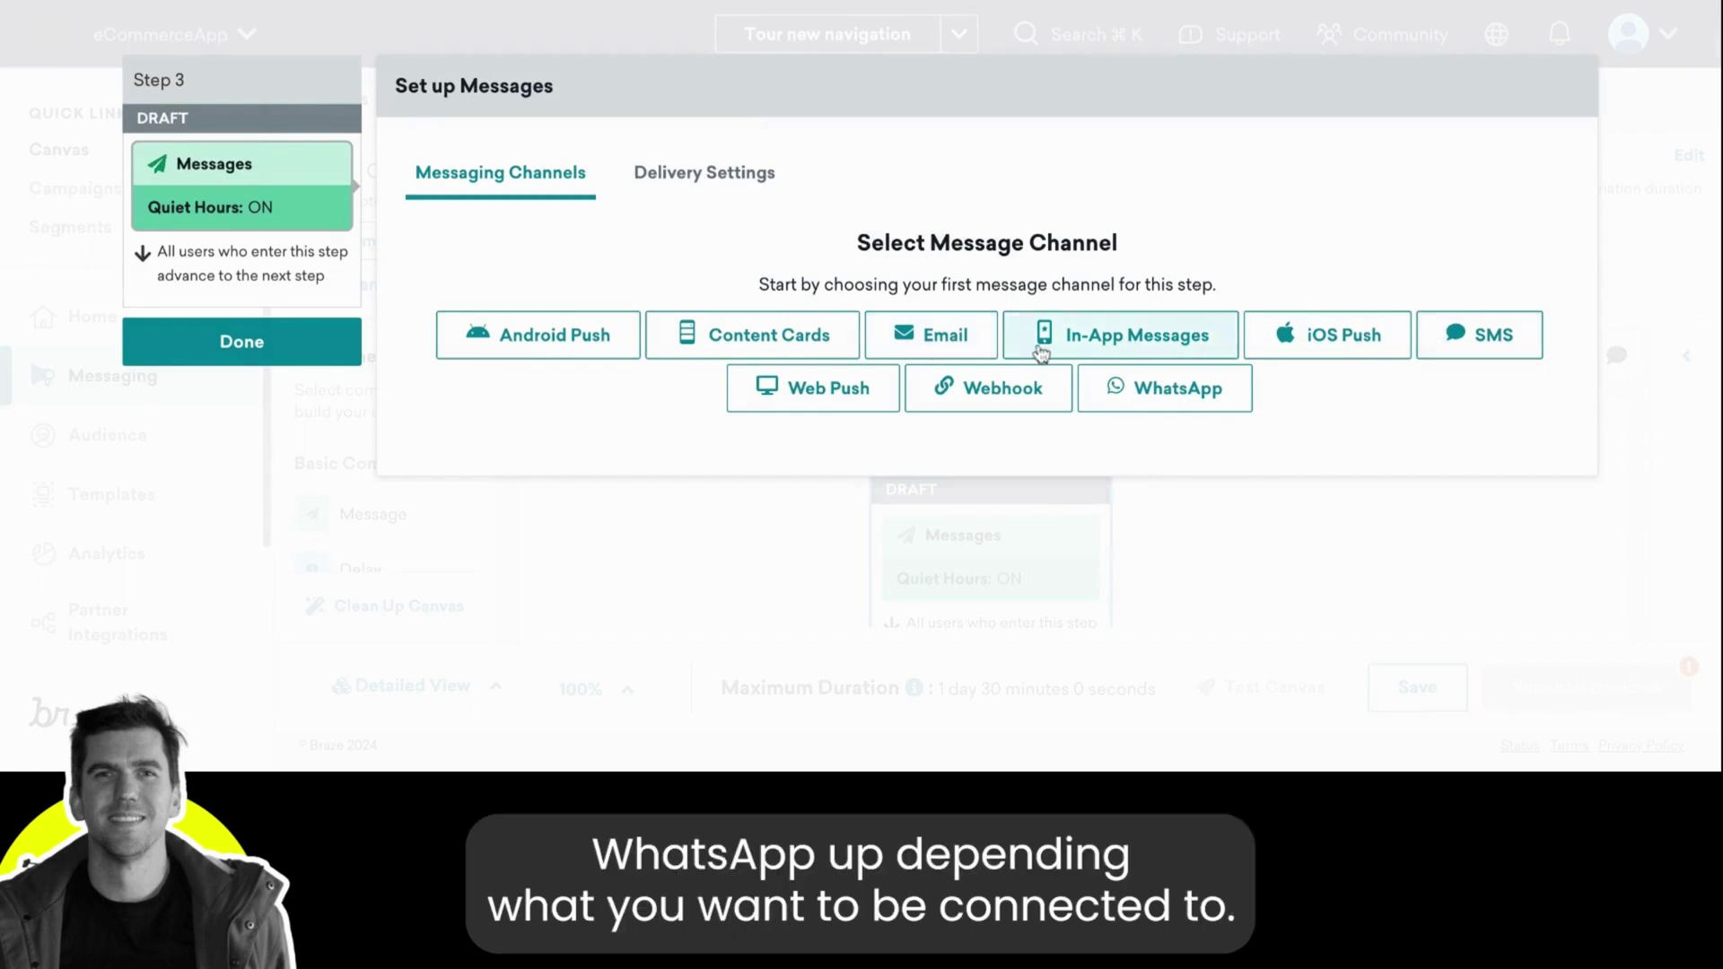
Step: Choose Email as the Step 3 message channel
{"action": "left_click", "coordinate": [950, 338]}
{"action": "scroll", "coordinate": [958, 337], "scroll_direction": "down", "scroll_amount": 1}
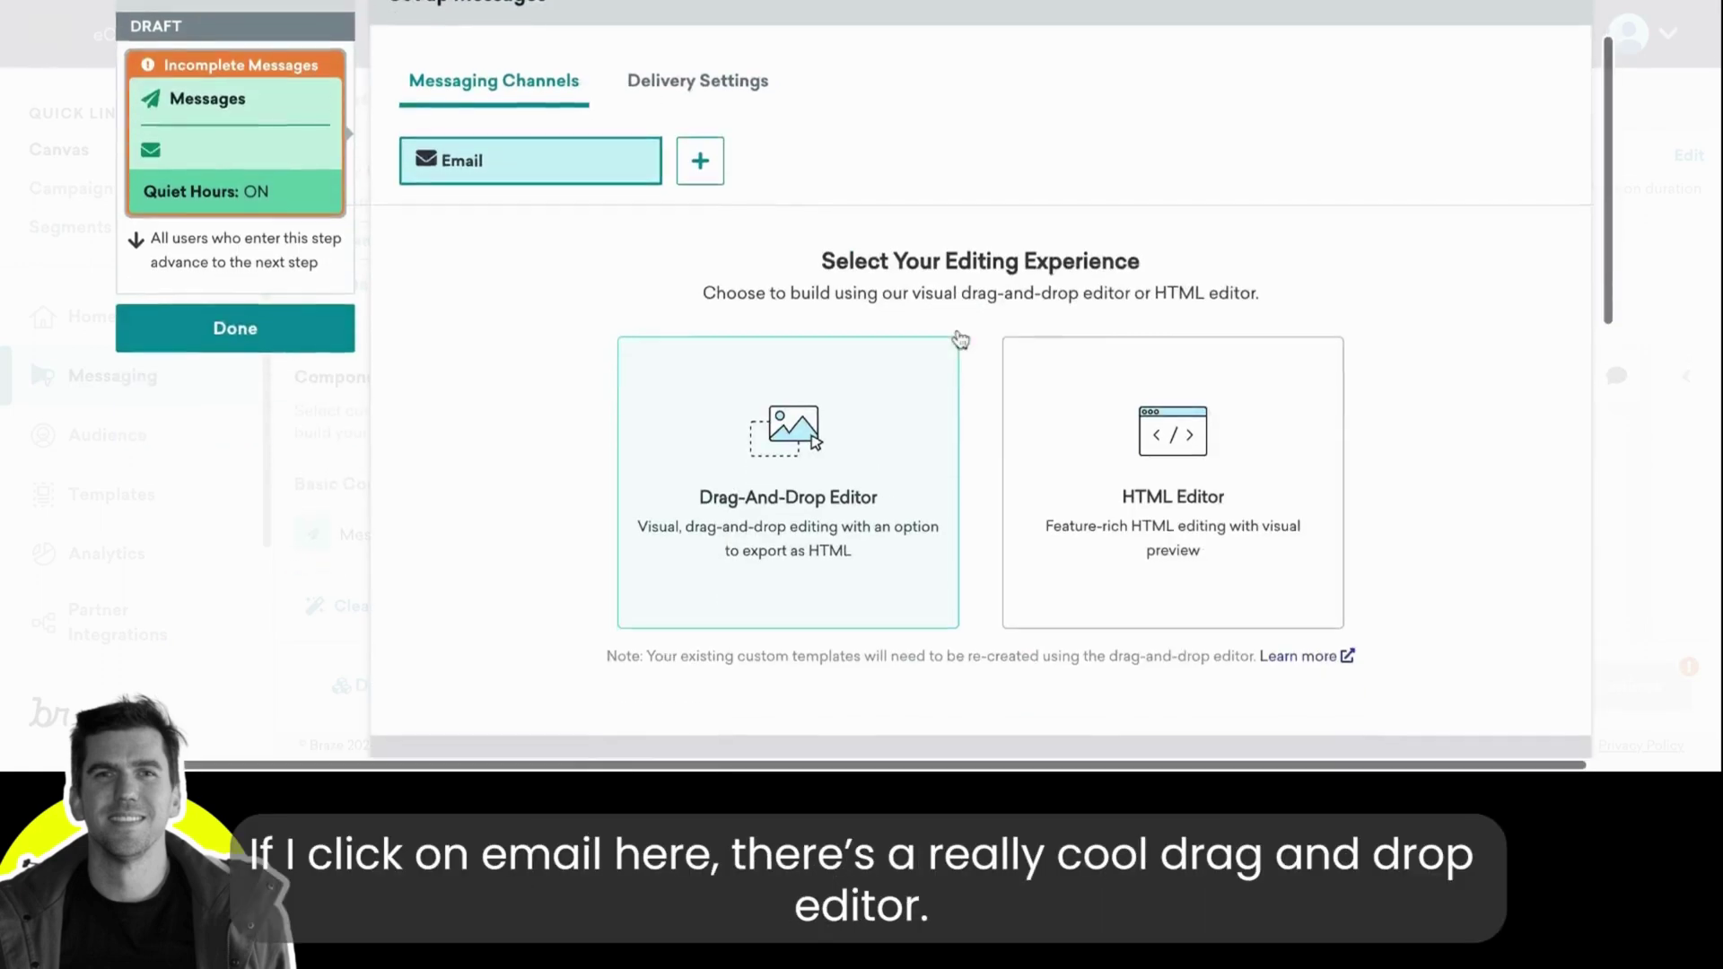
{"action": "scroll", "coordinate": [958, 338], "scroll_direction": "down", "scroll_amount": 2}
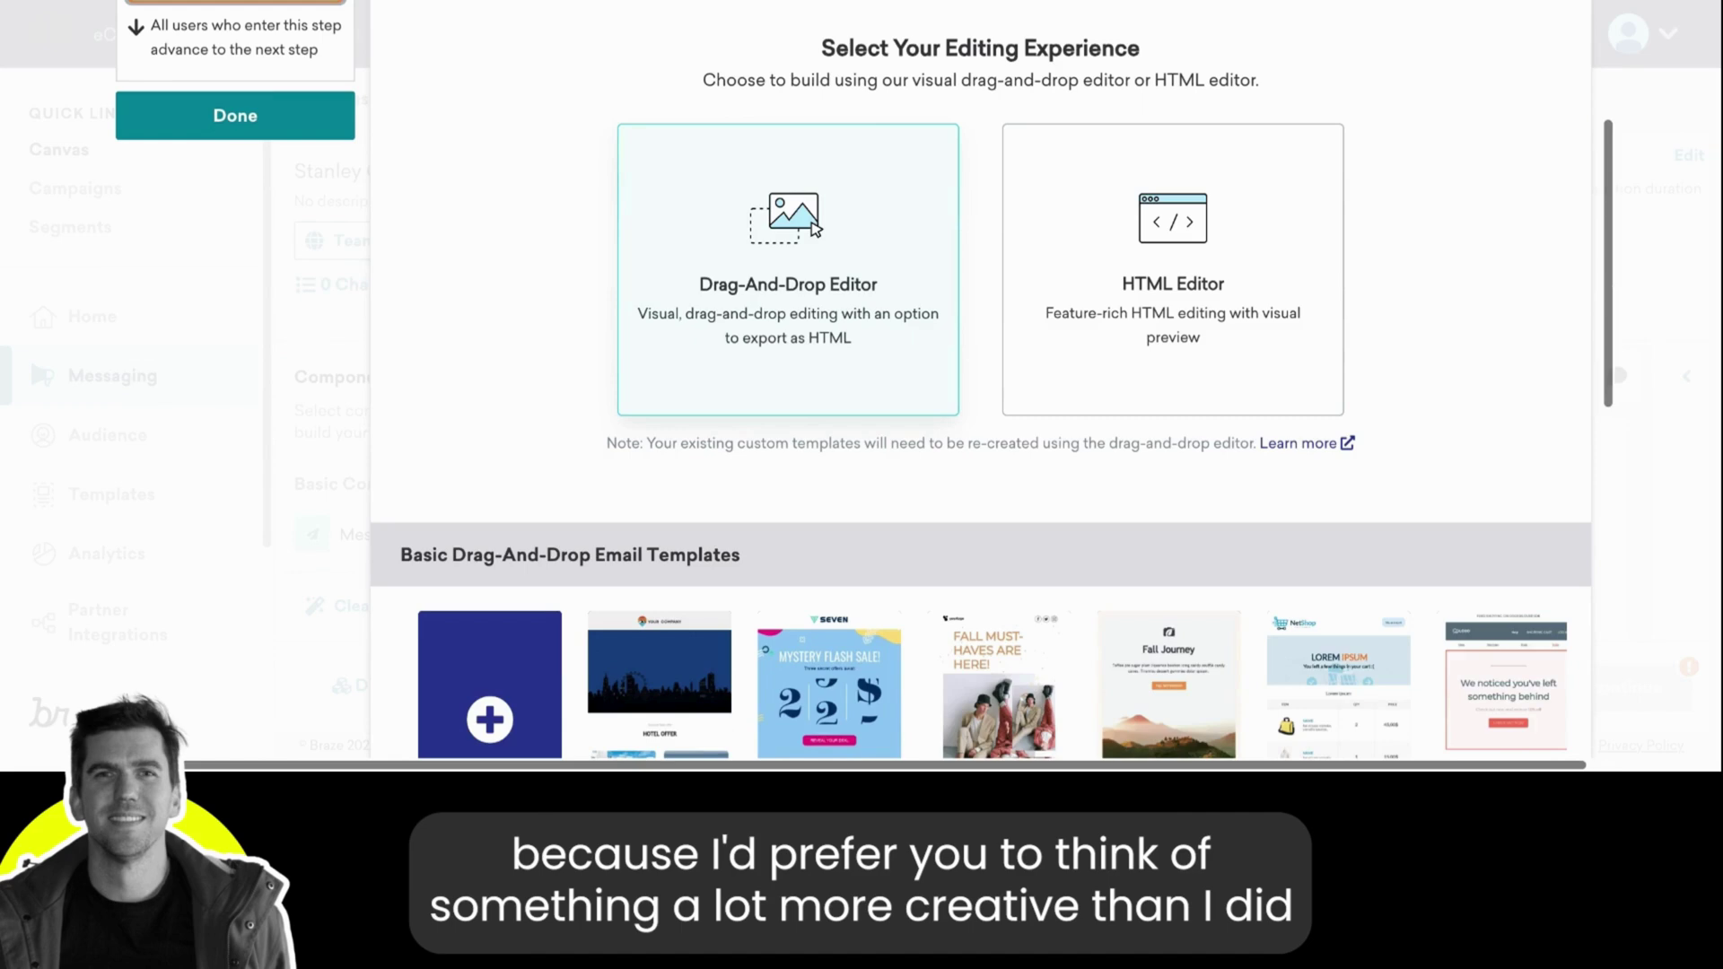
{"action": "scroll", "coordinate": [980, 403], "scroll_direction": "up", "scroll_amount": 3}
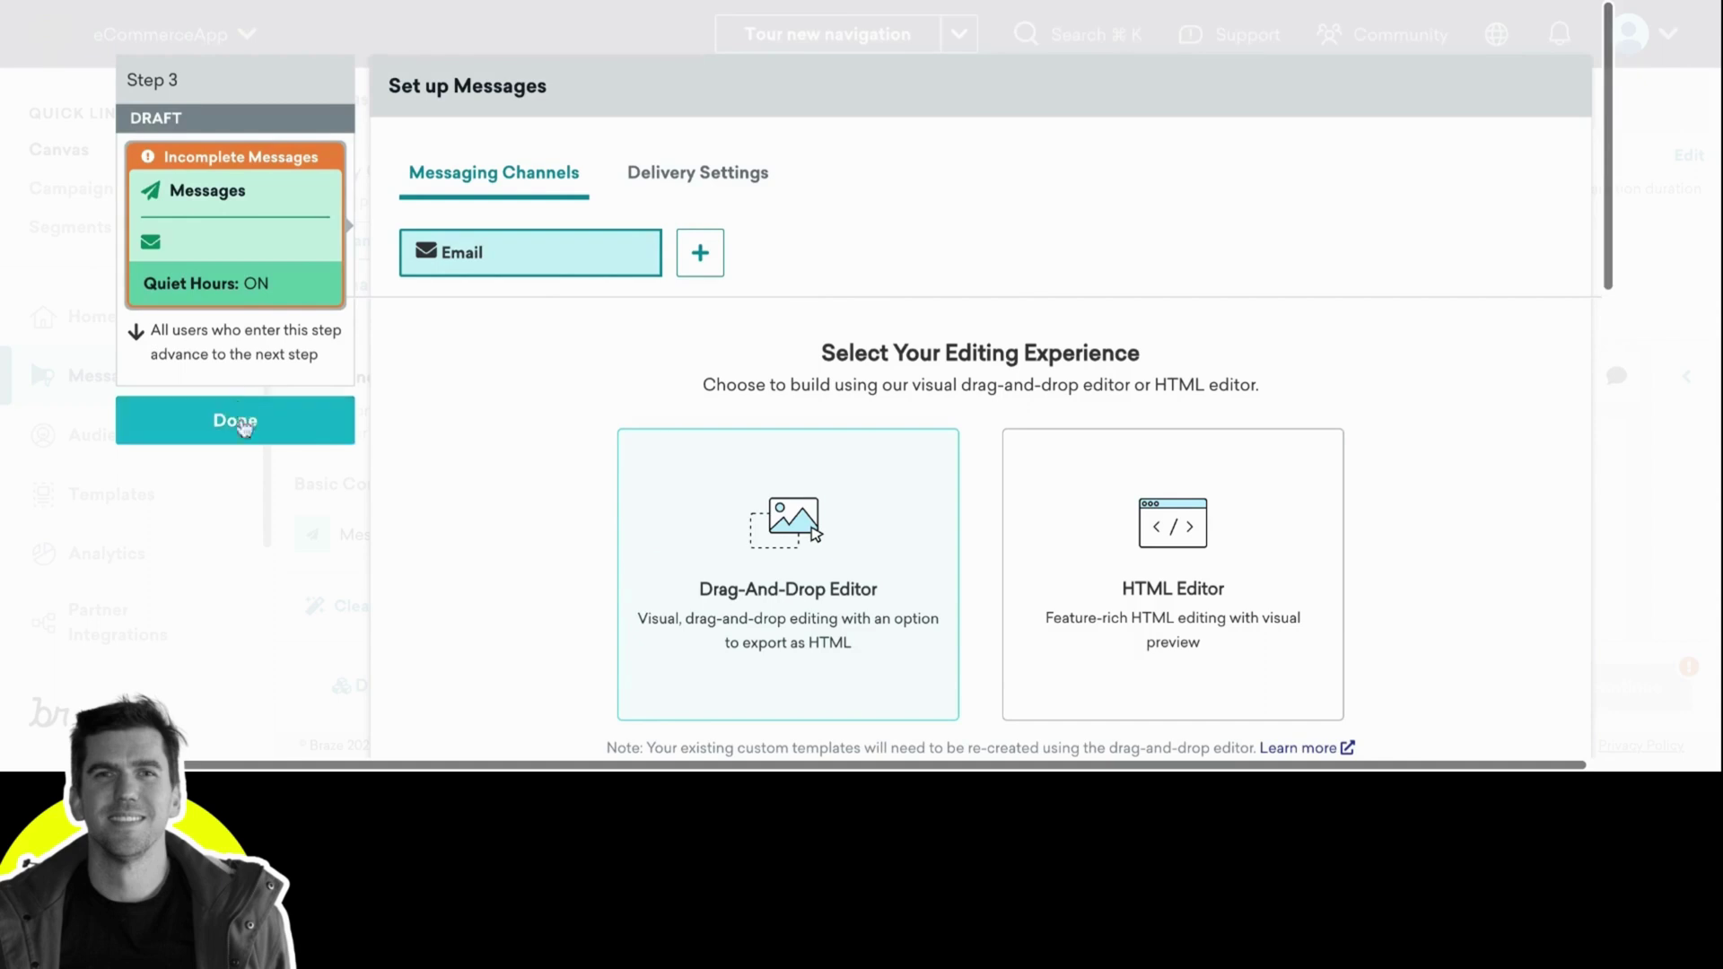
Step: Close the Step 3 panel, leaving its email message still incomplete
{"action": "left_click", "coordinate": [236, 420]}
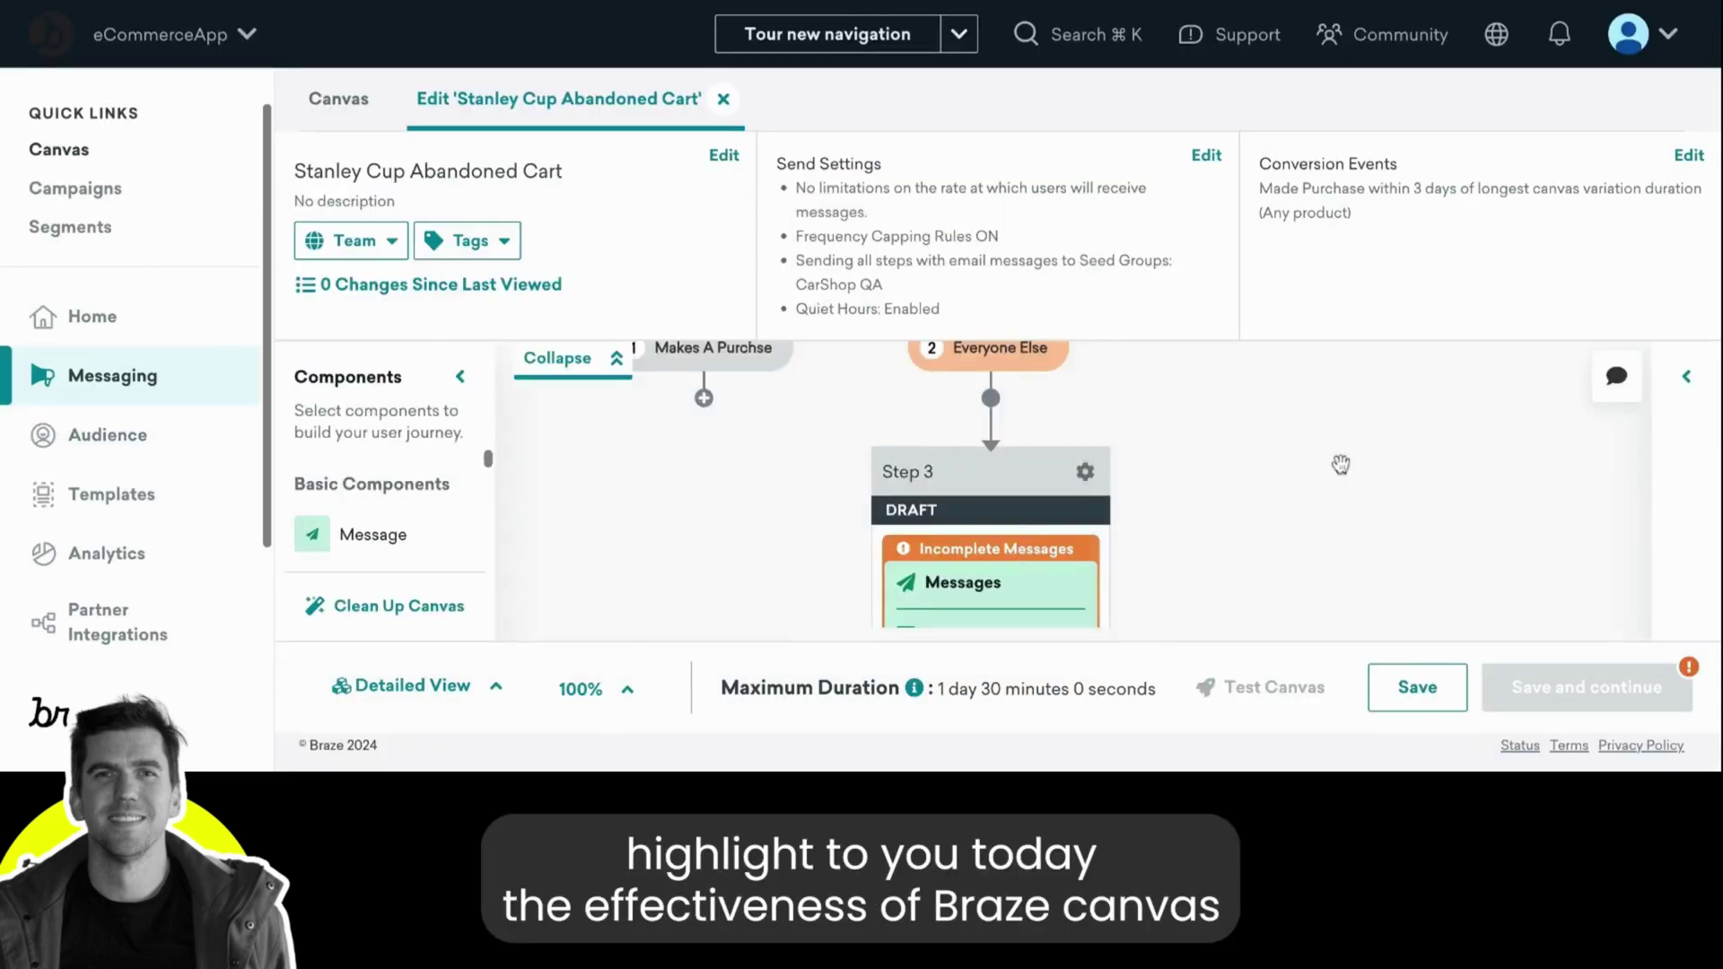